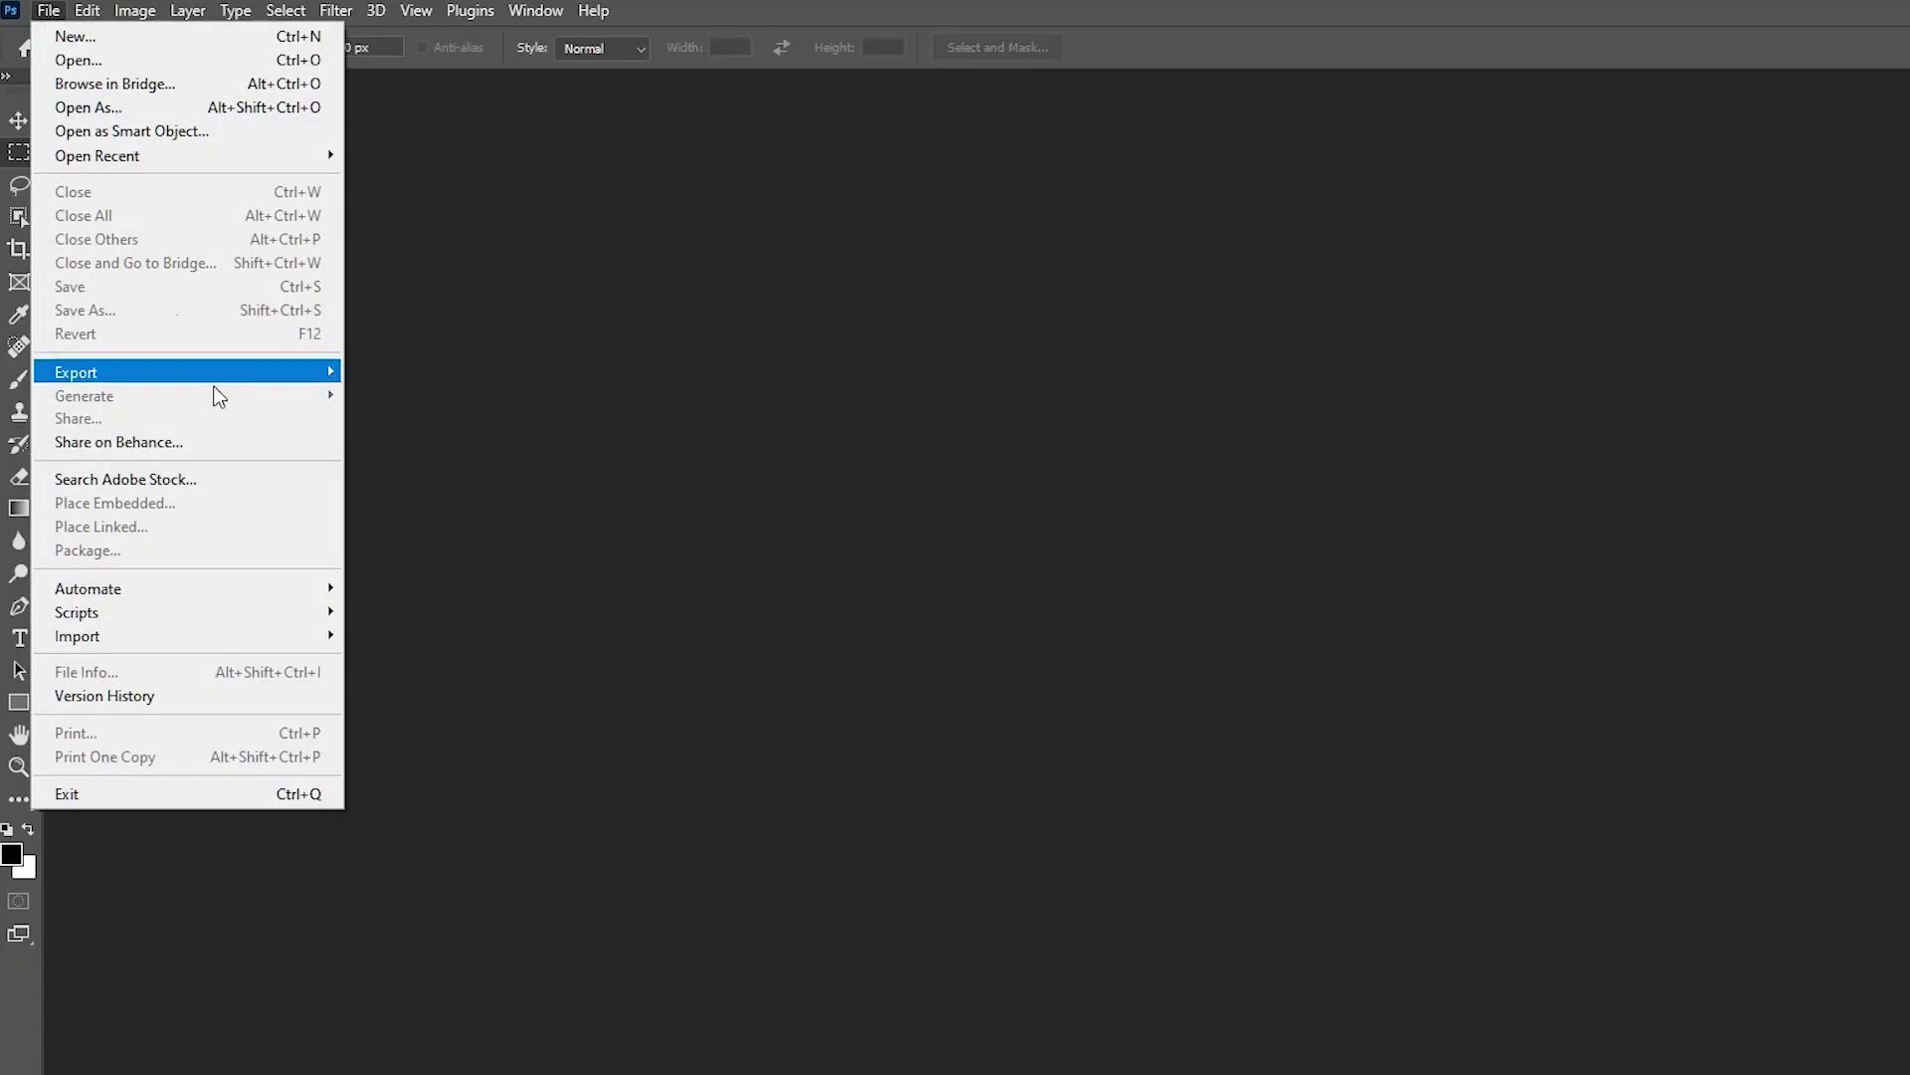
- Run Photomerge on every third JPEG starting at _1010052.jpg, using the Cylindrical layout with Blend Images Together and Vignette Removal
mouse_move(308, 582)
left_click(451, 841)
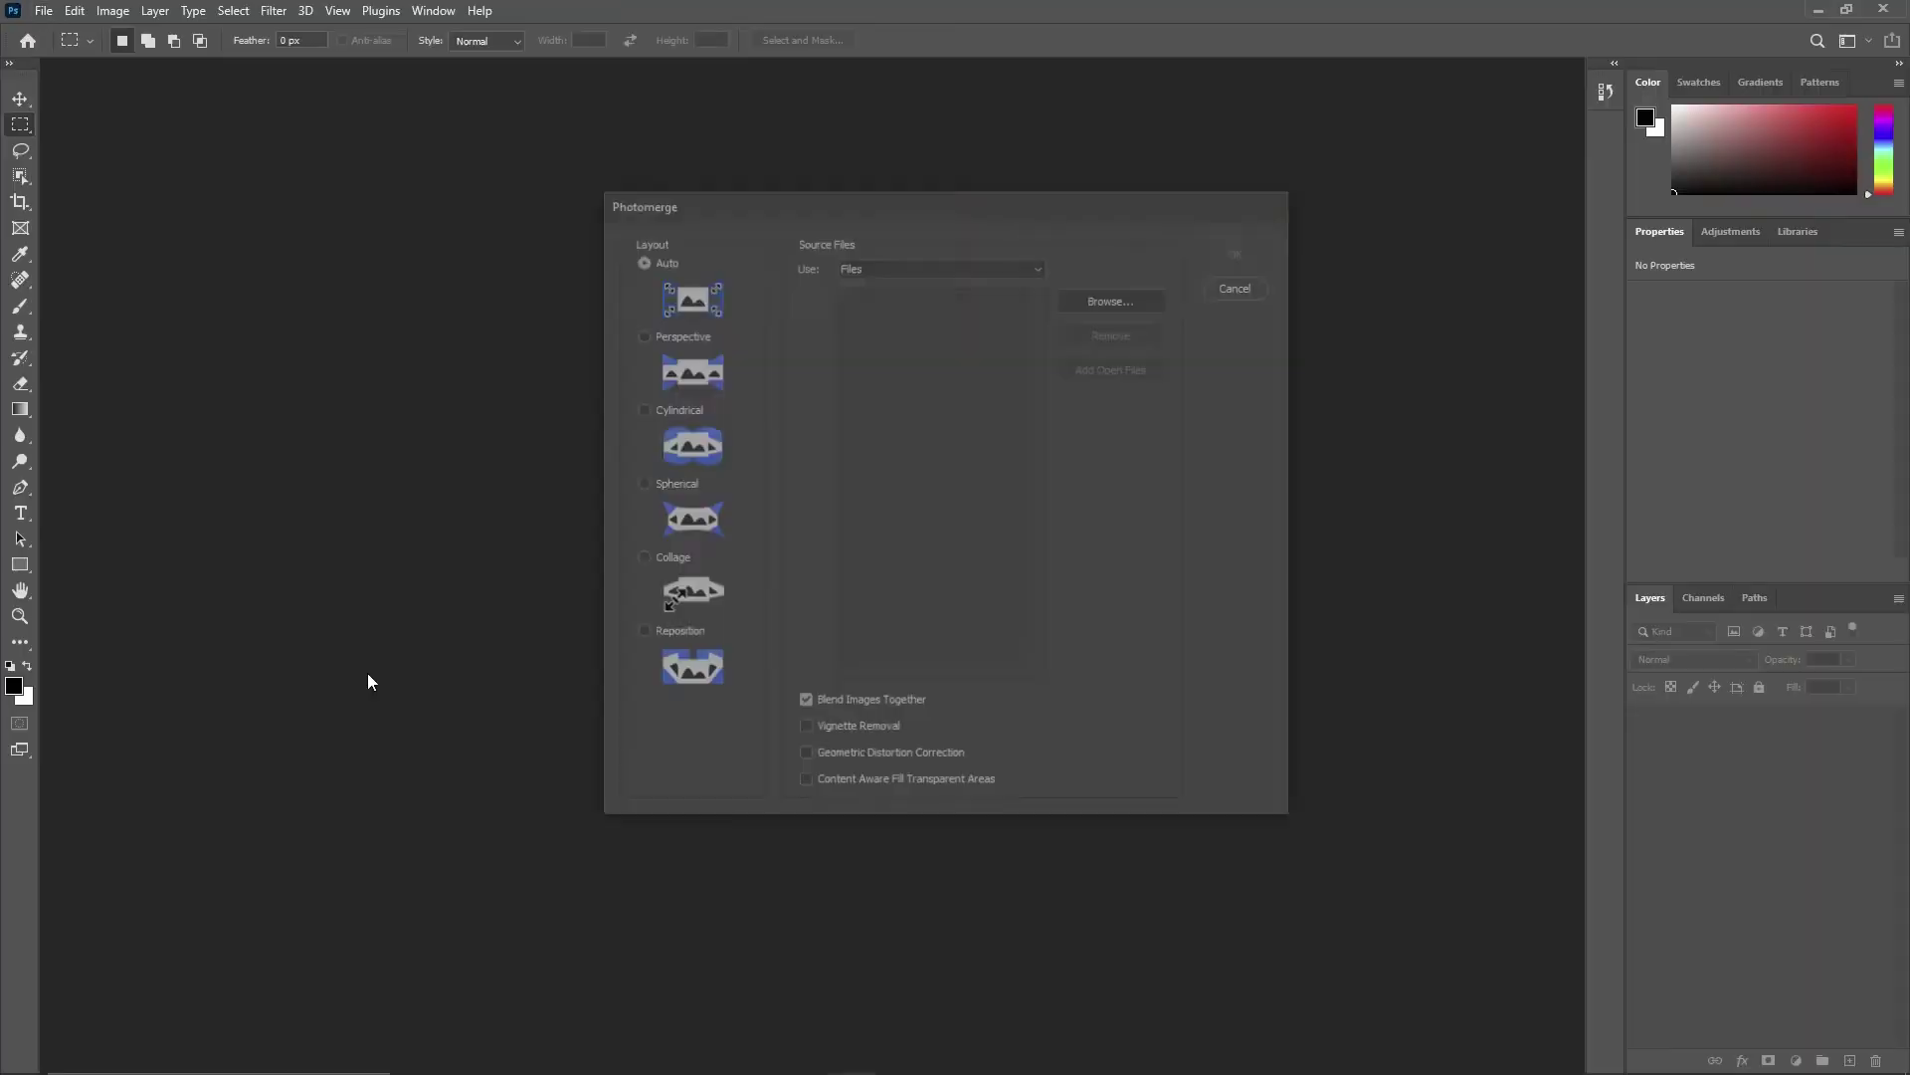
left_click(1114, 301)
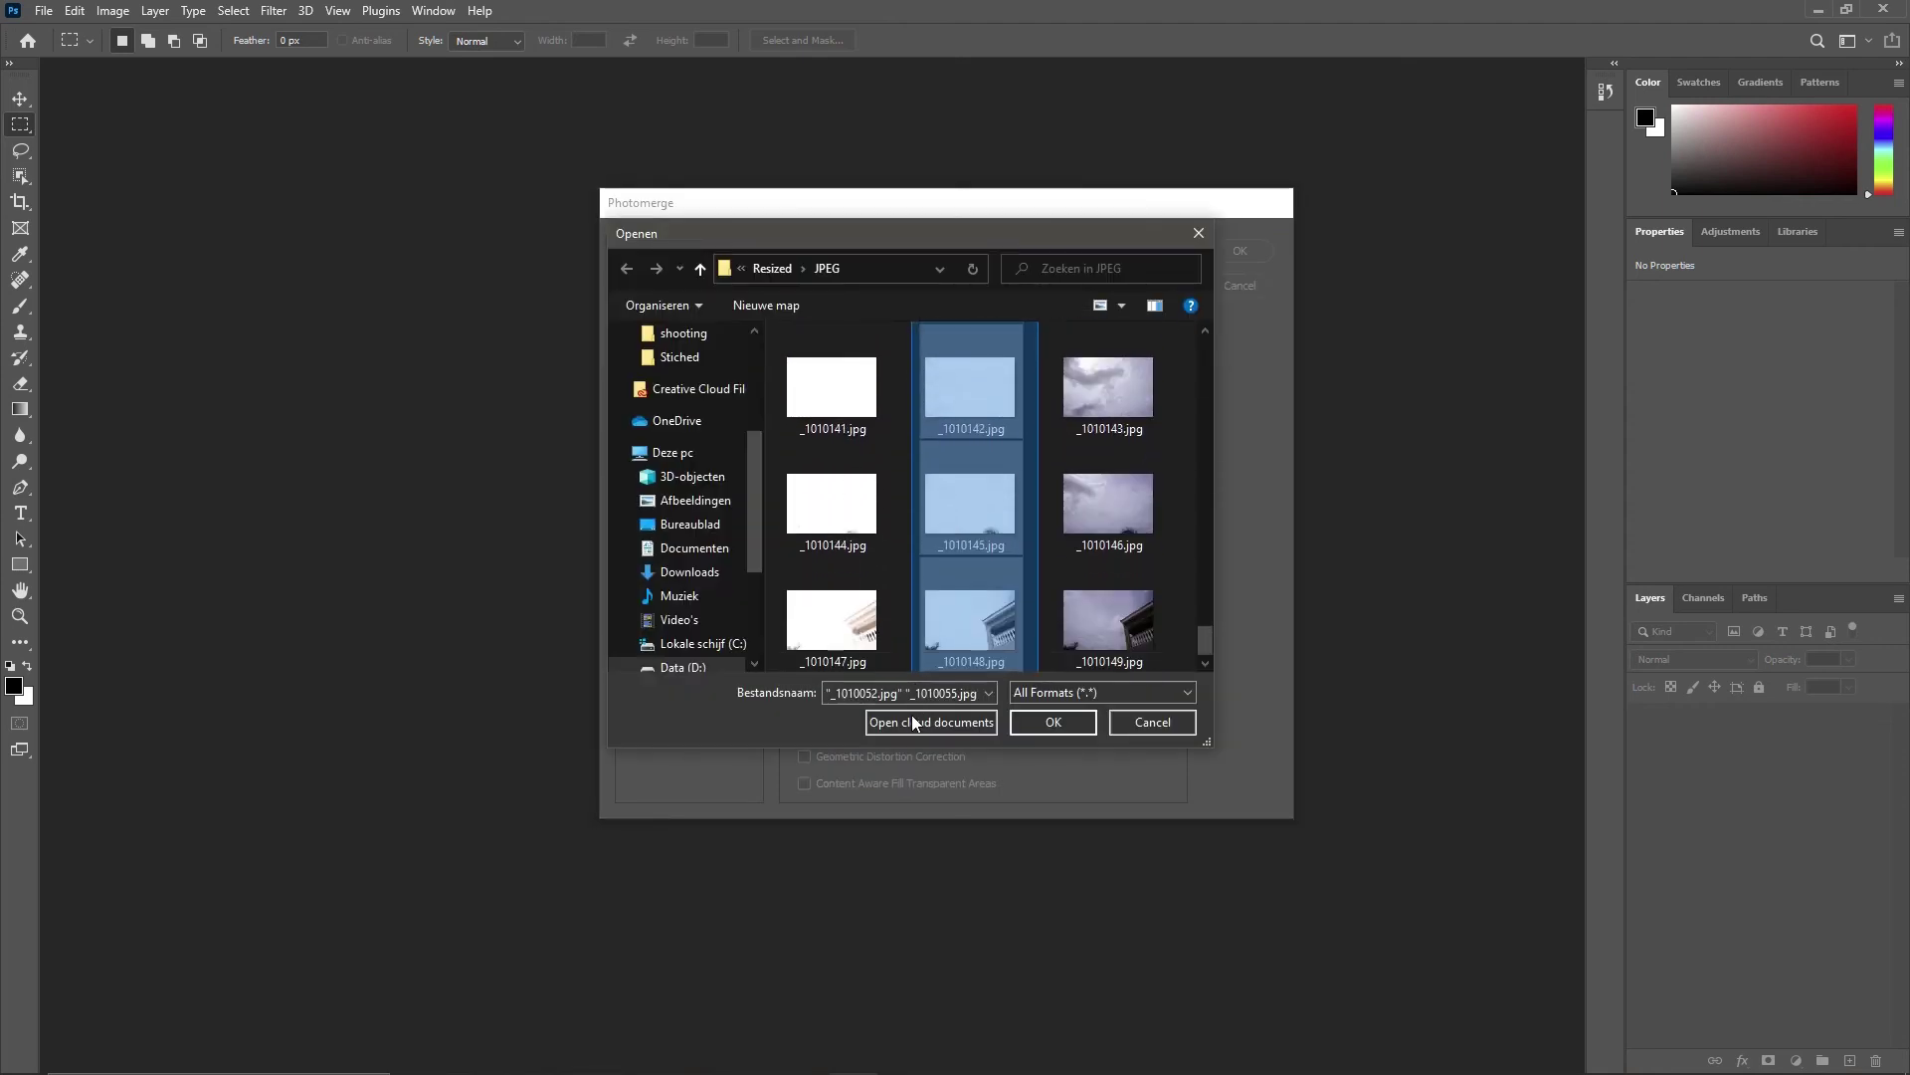
left_click(1053, 721)
left_click(805, 731)
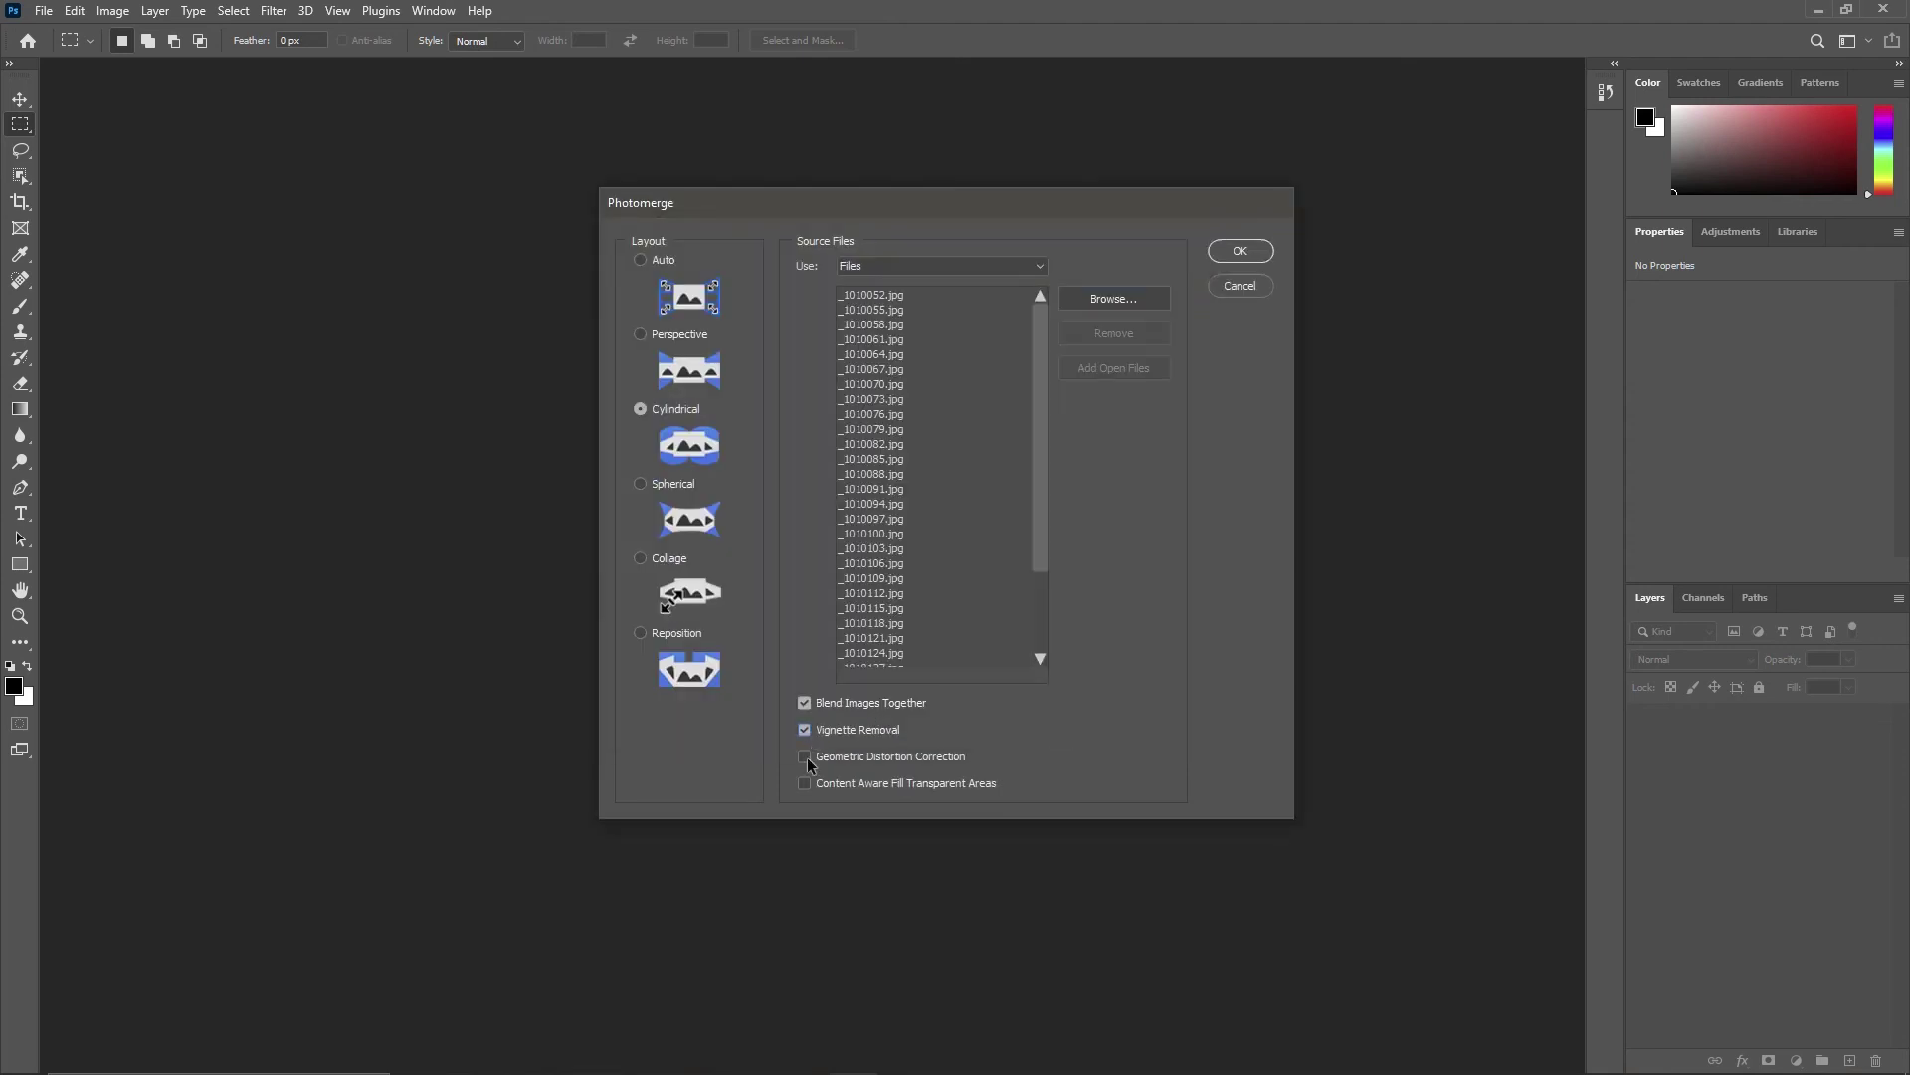
left_click(1232, 259)
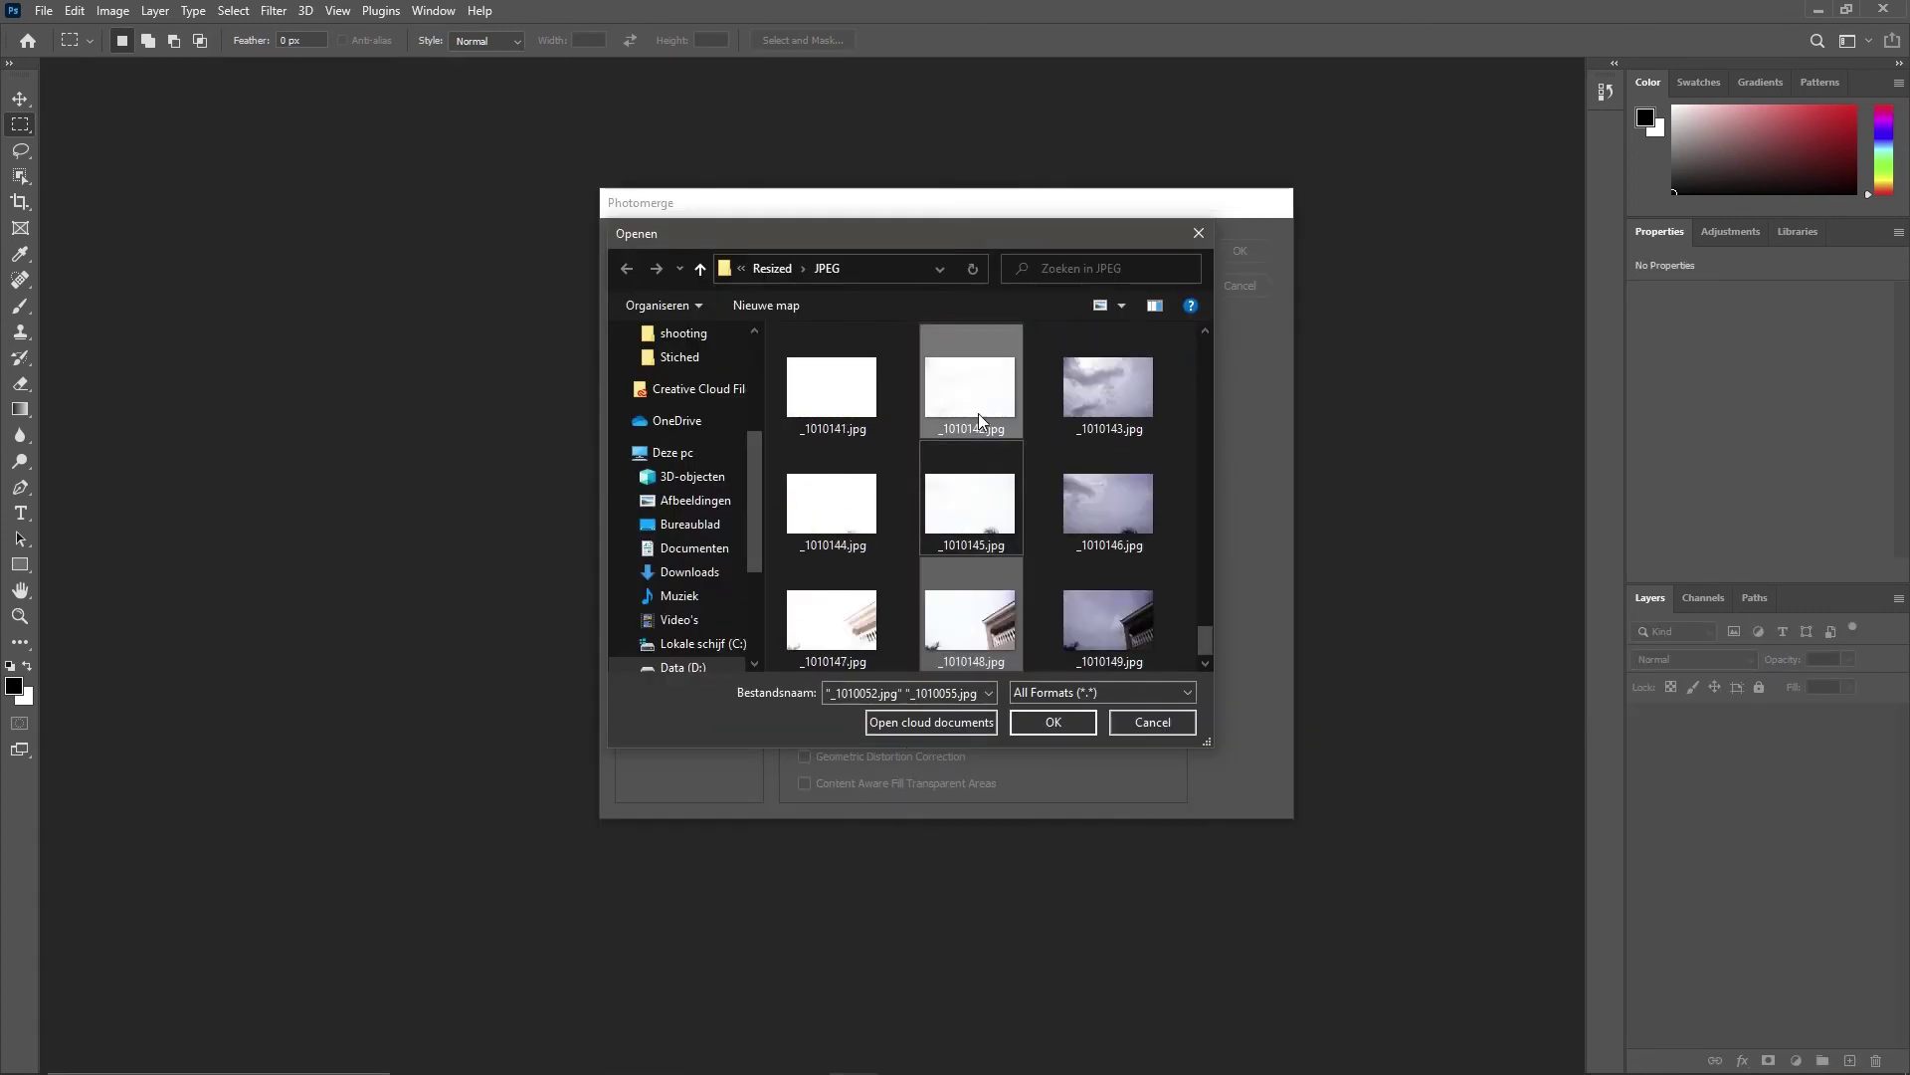
left_click(1206, 334)
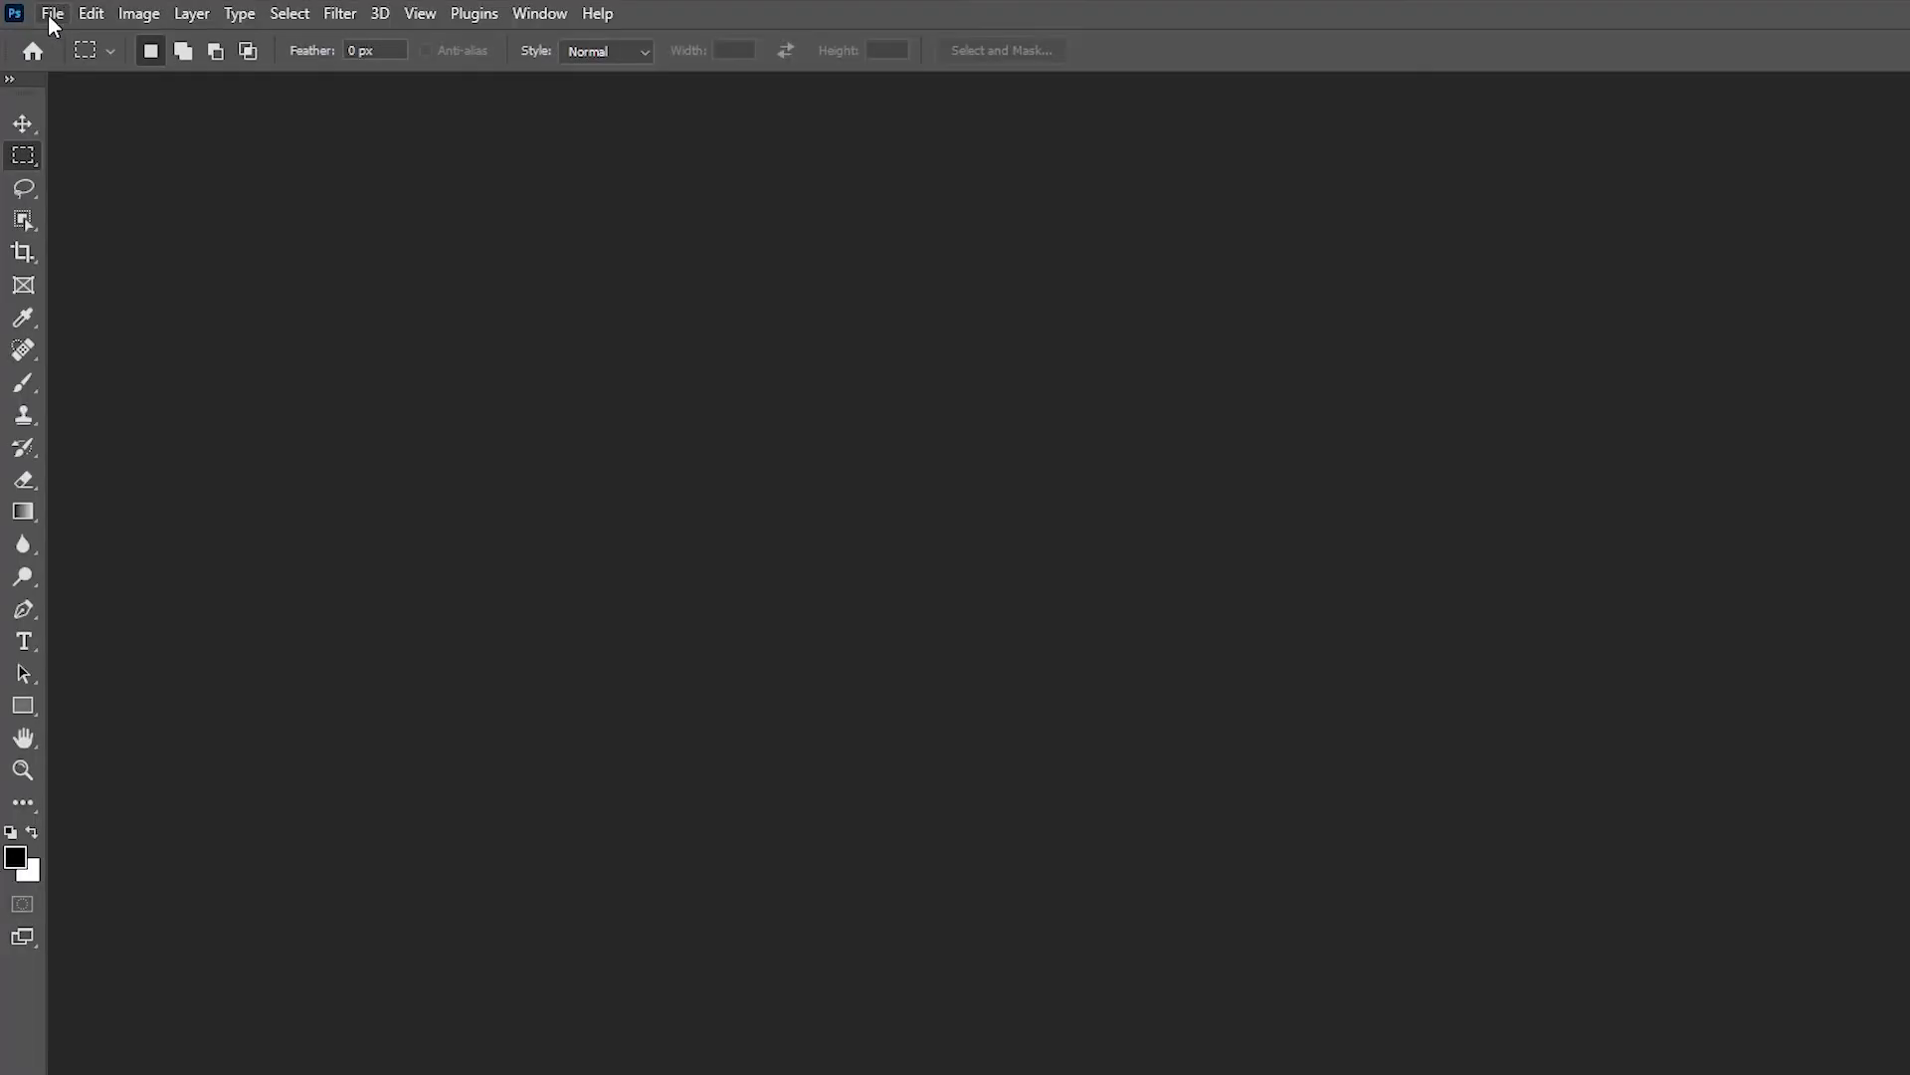
- Start Merge to HDR Pro with dark.jpg, Light.jpg and medium.jpg, with automatic alignment of the source images enabled
left_click(52, 14)
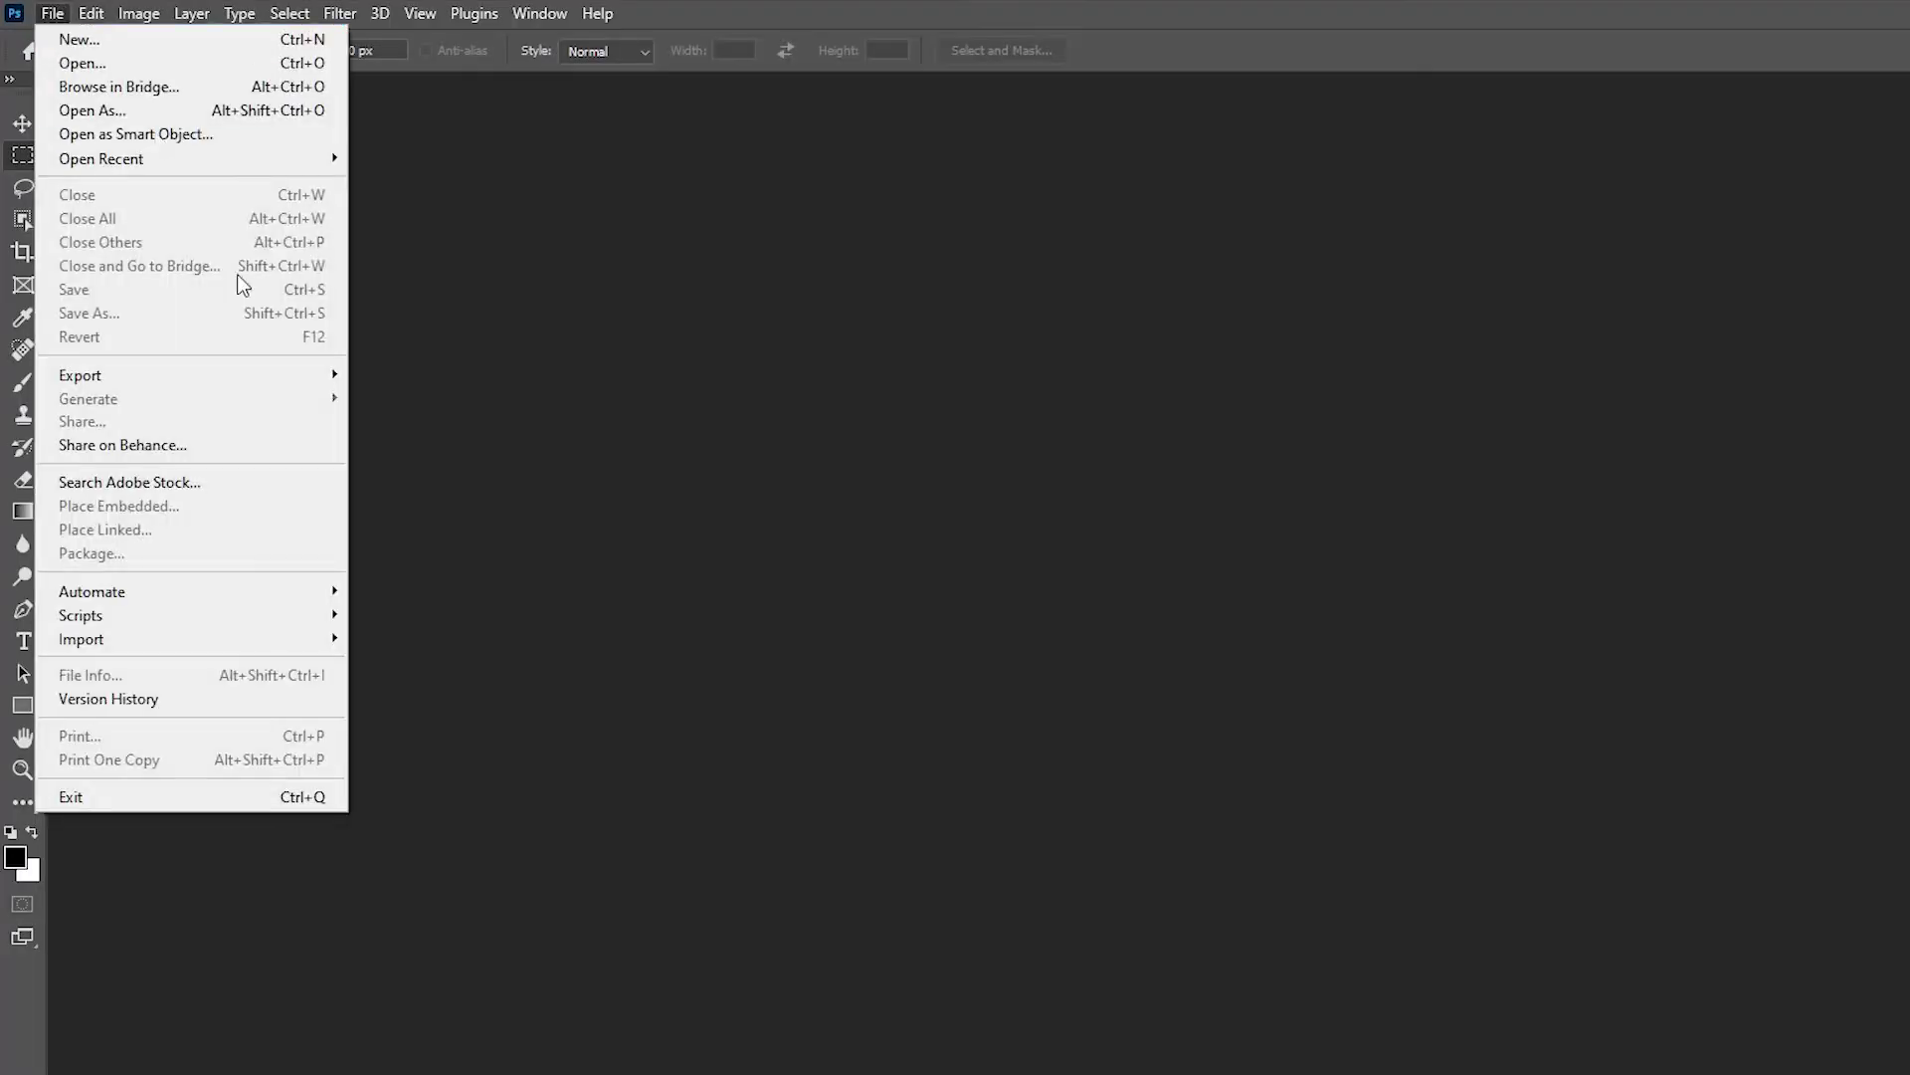
mouse_move(269, 589)
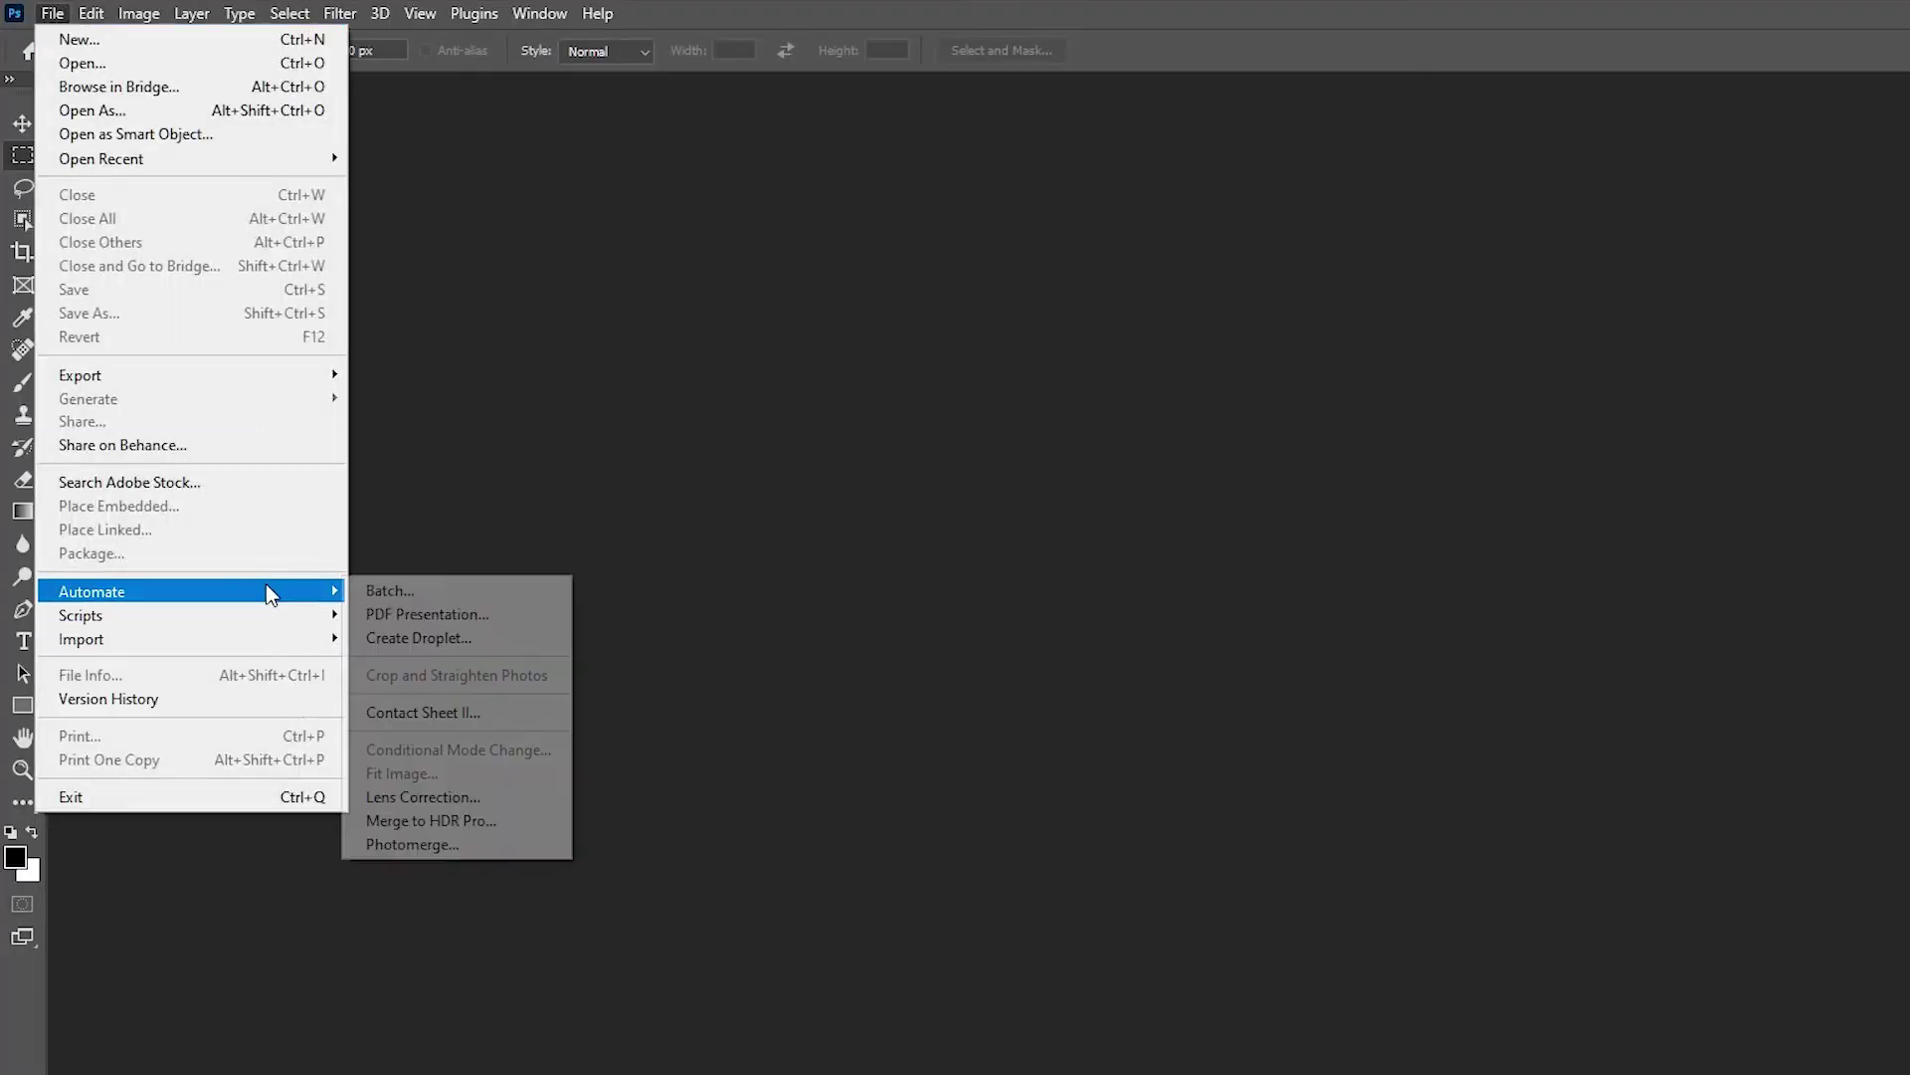
left_click(489, 822)
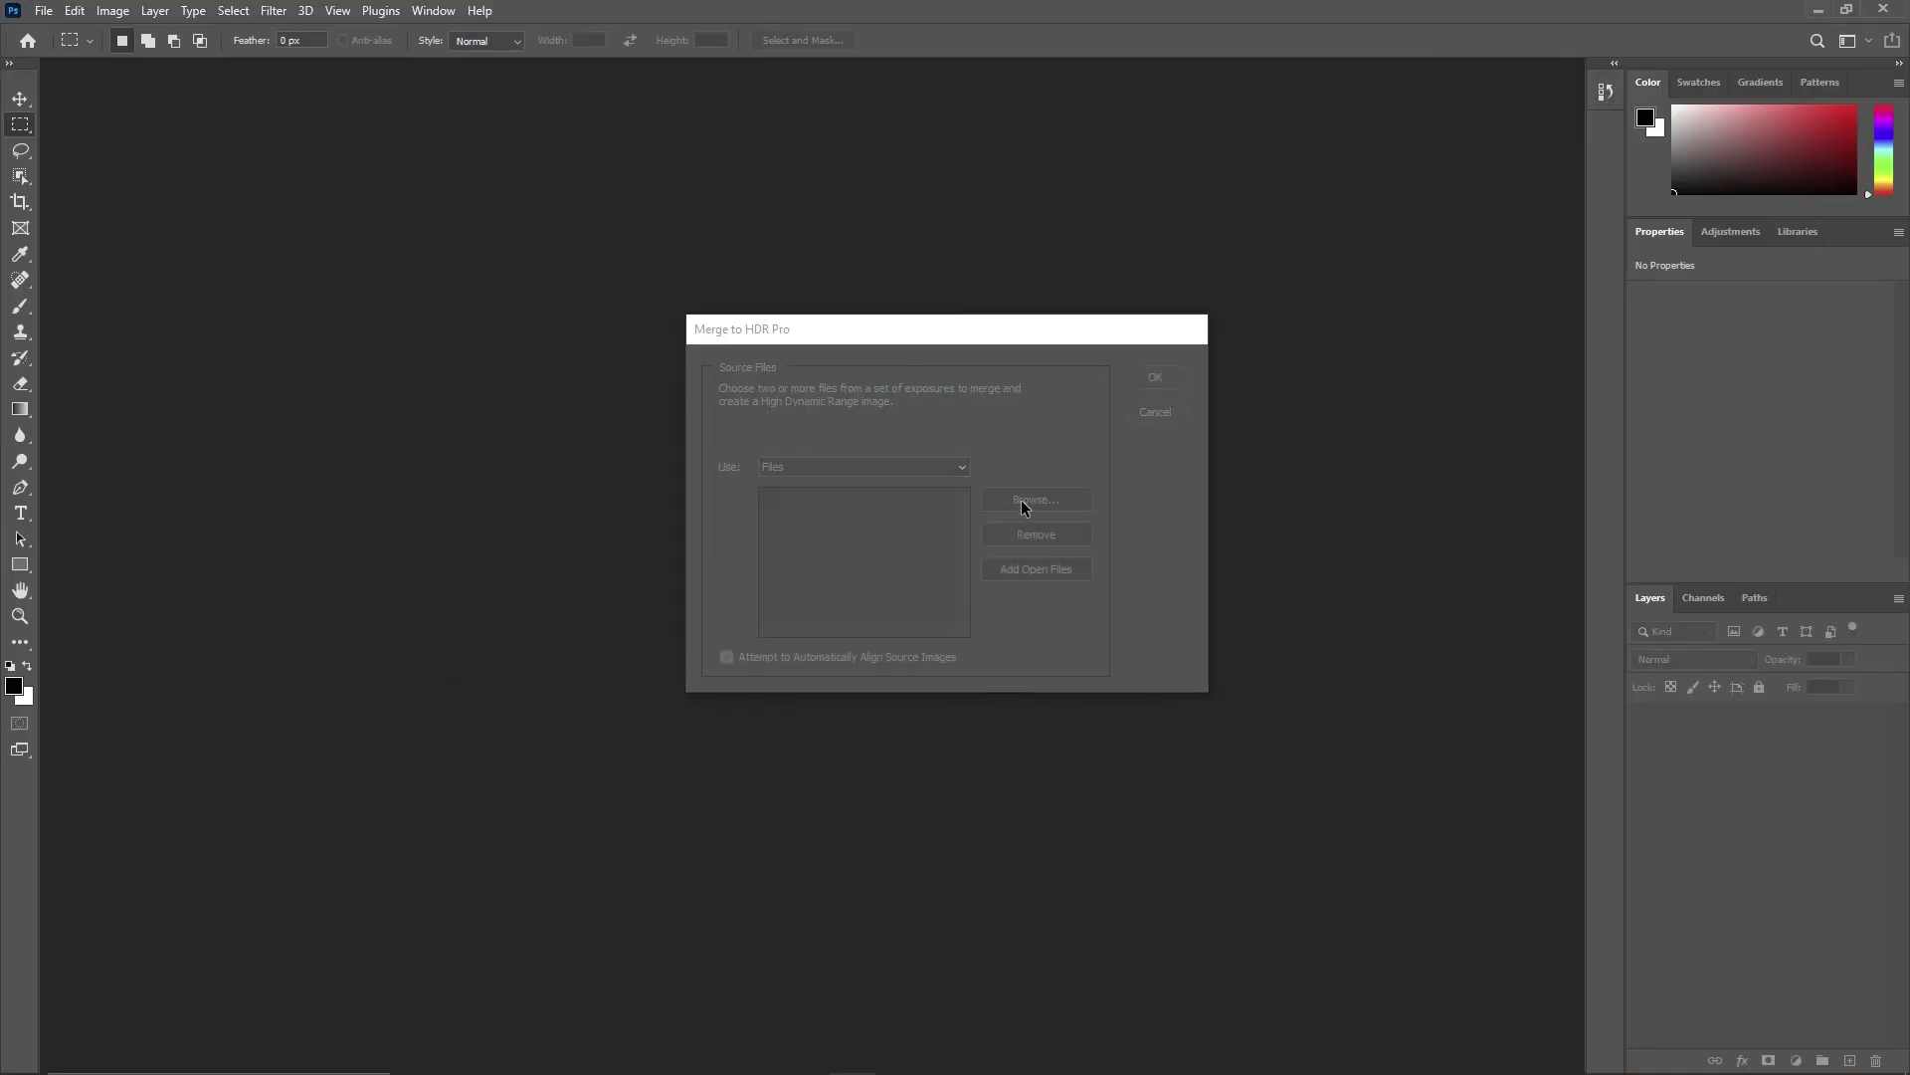
key("ctrl+a")
left_click(1170, 857)
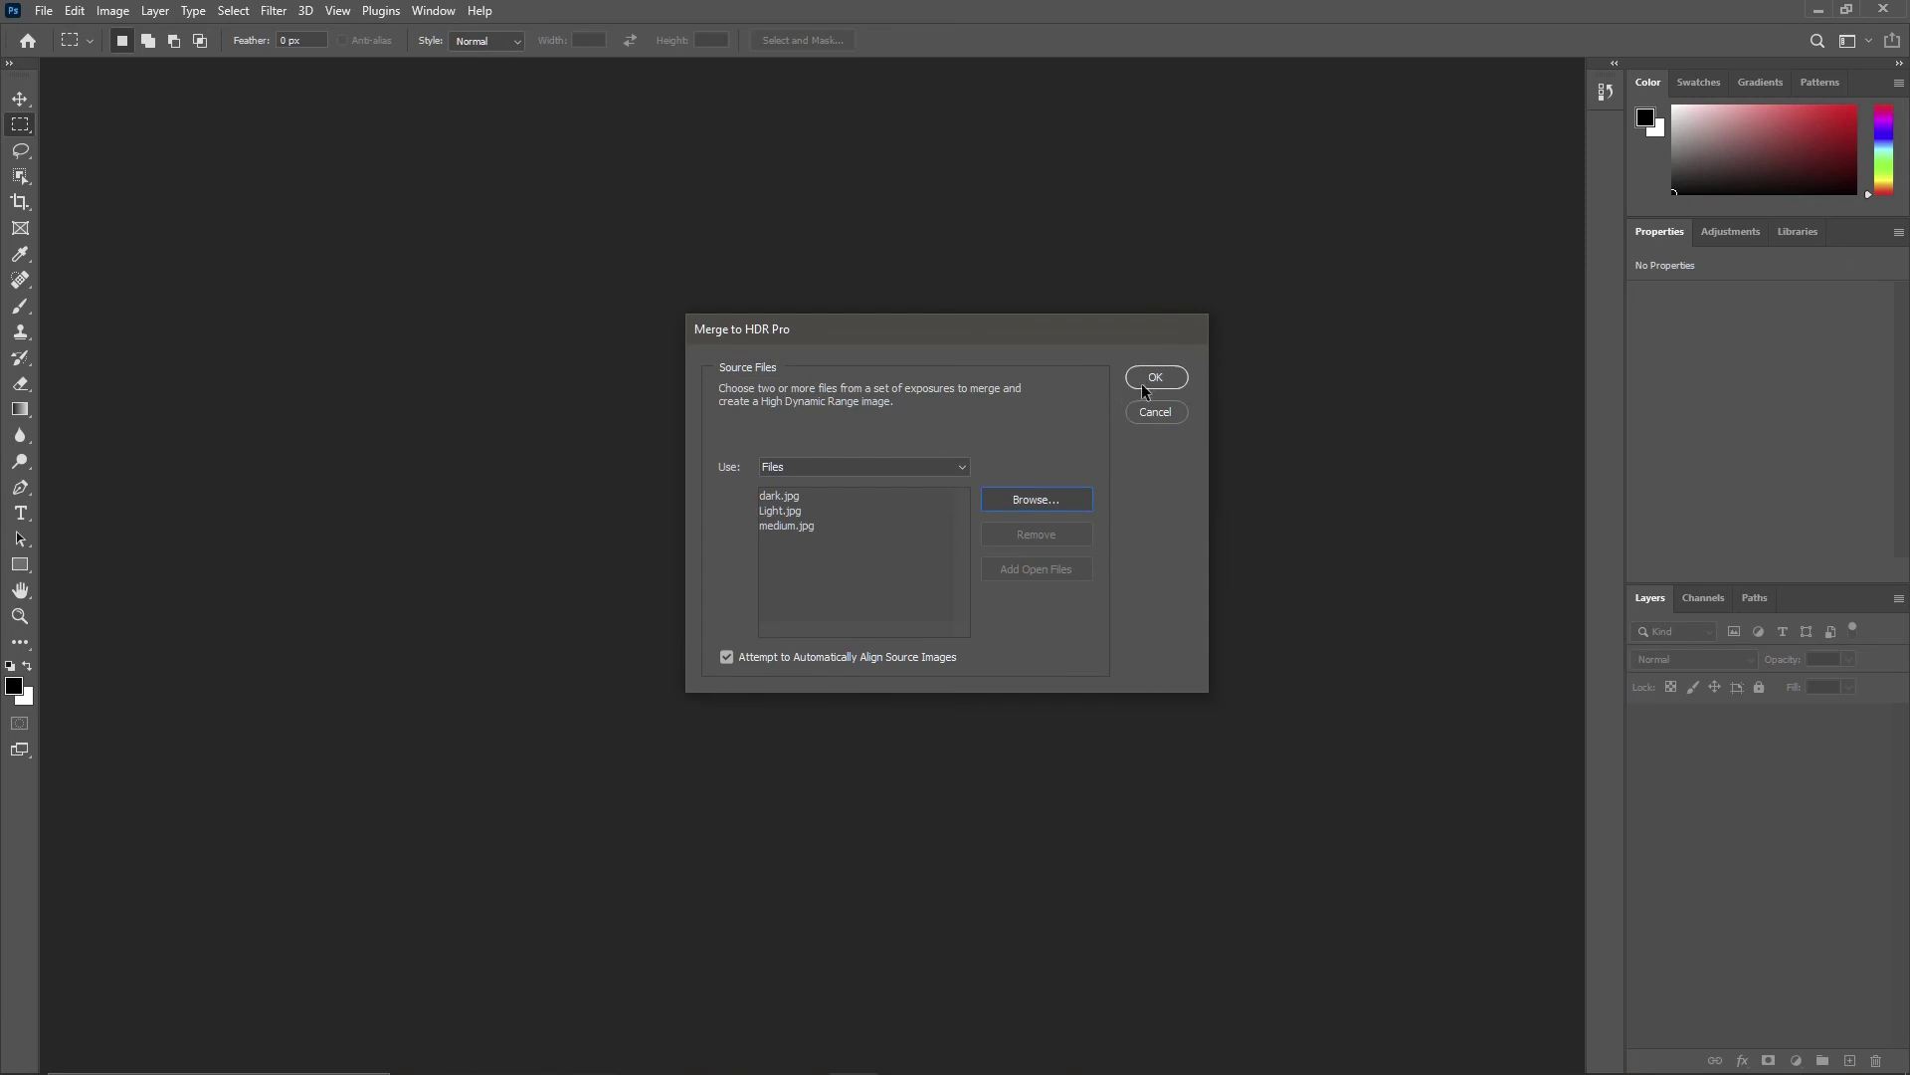
left_click(1143, 384)
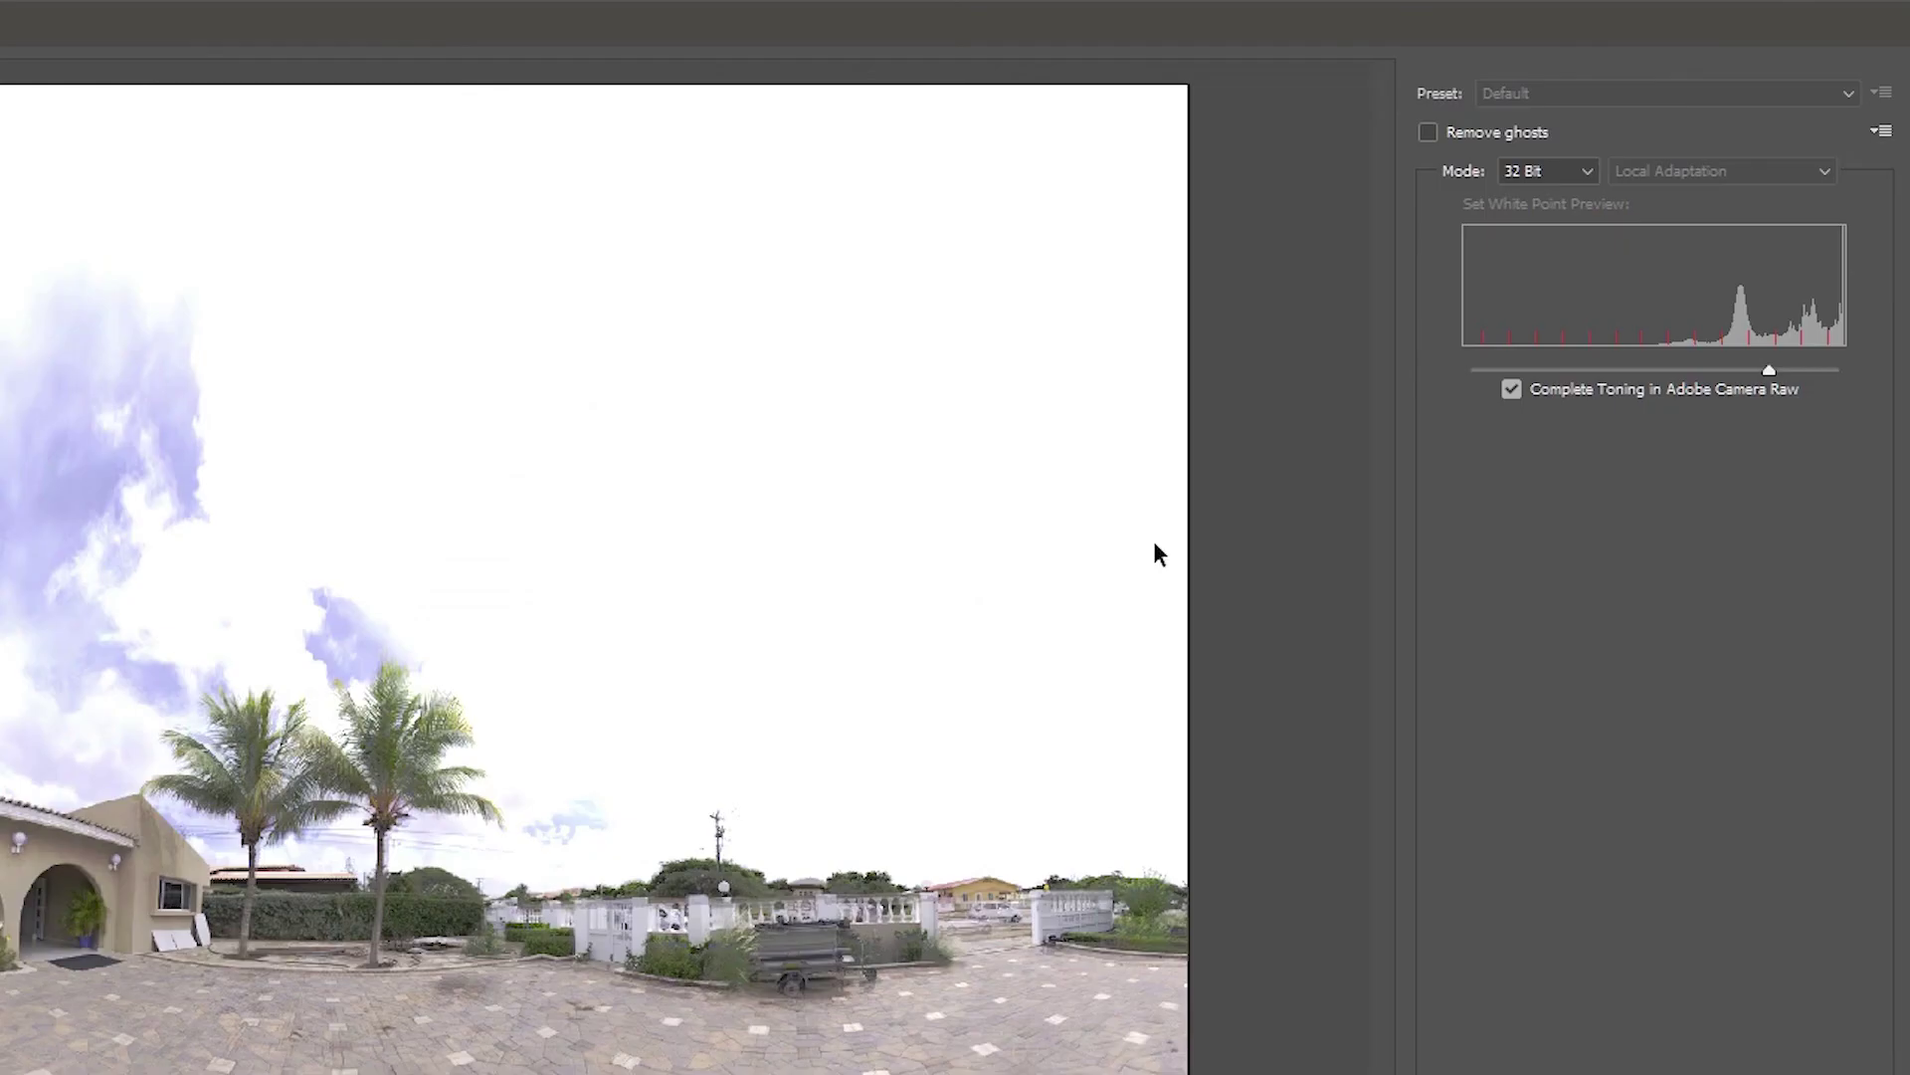
- Enable Remove ghosts for the 32 Bit HDR merge and commit the toning in Camera Raw
left_click(1448, 136)
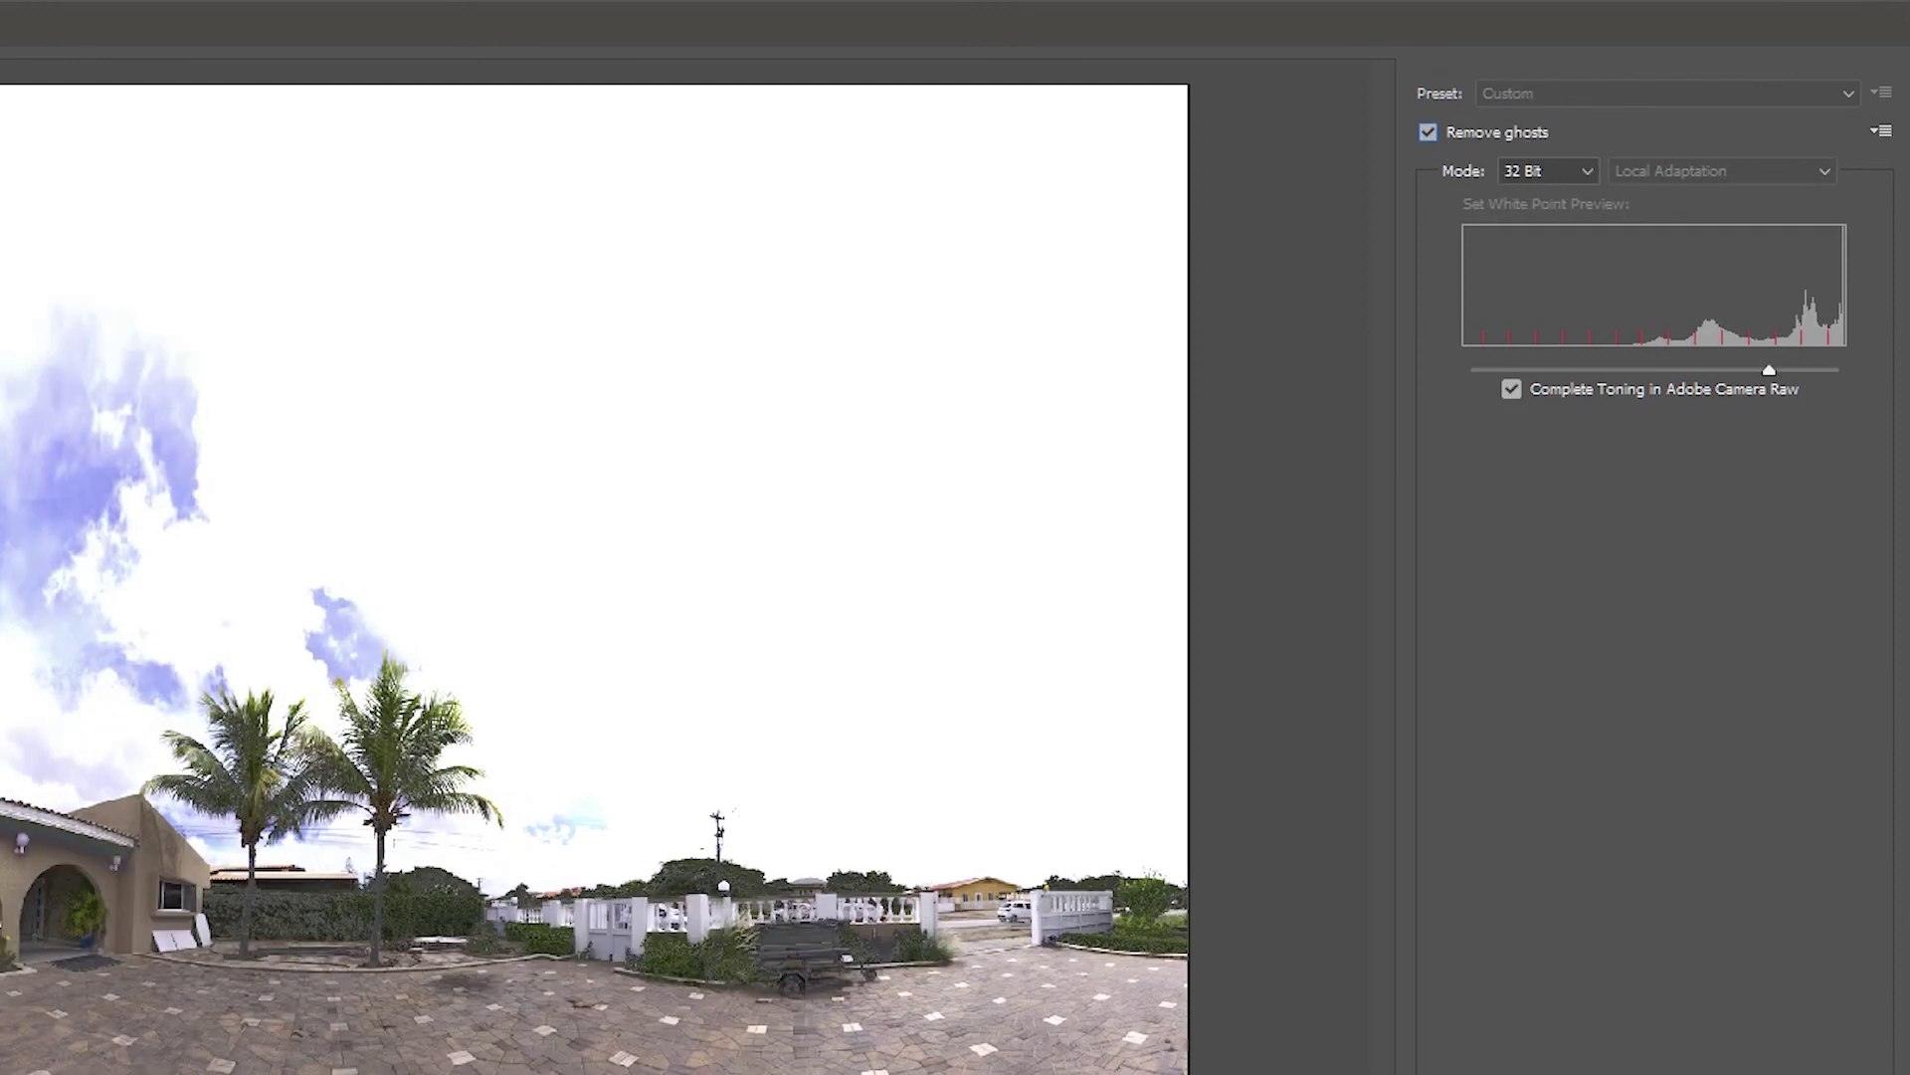
left_click(1827, 1039)
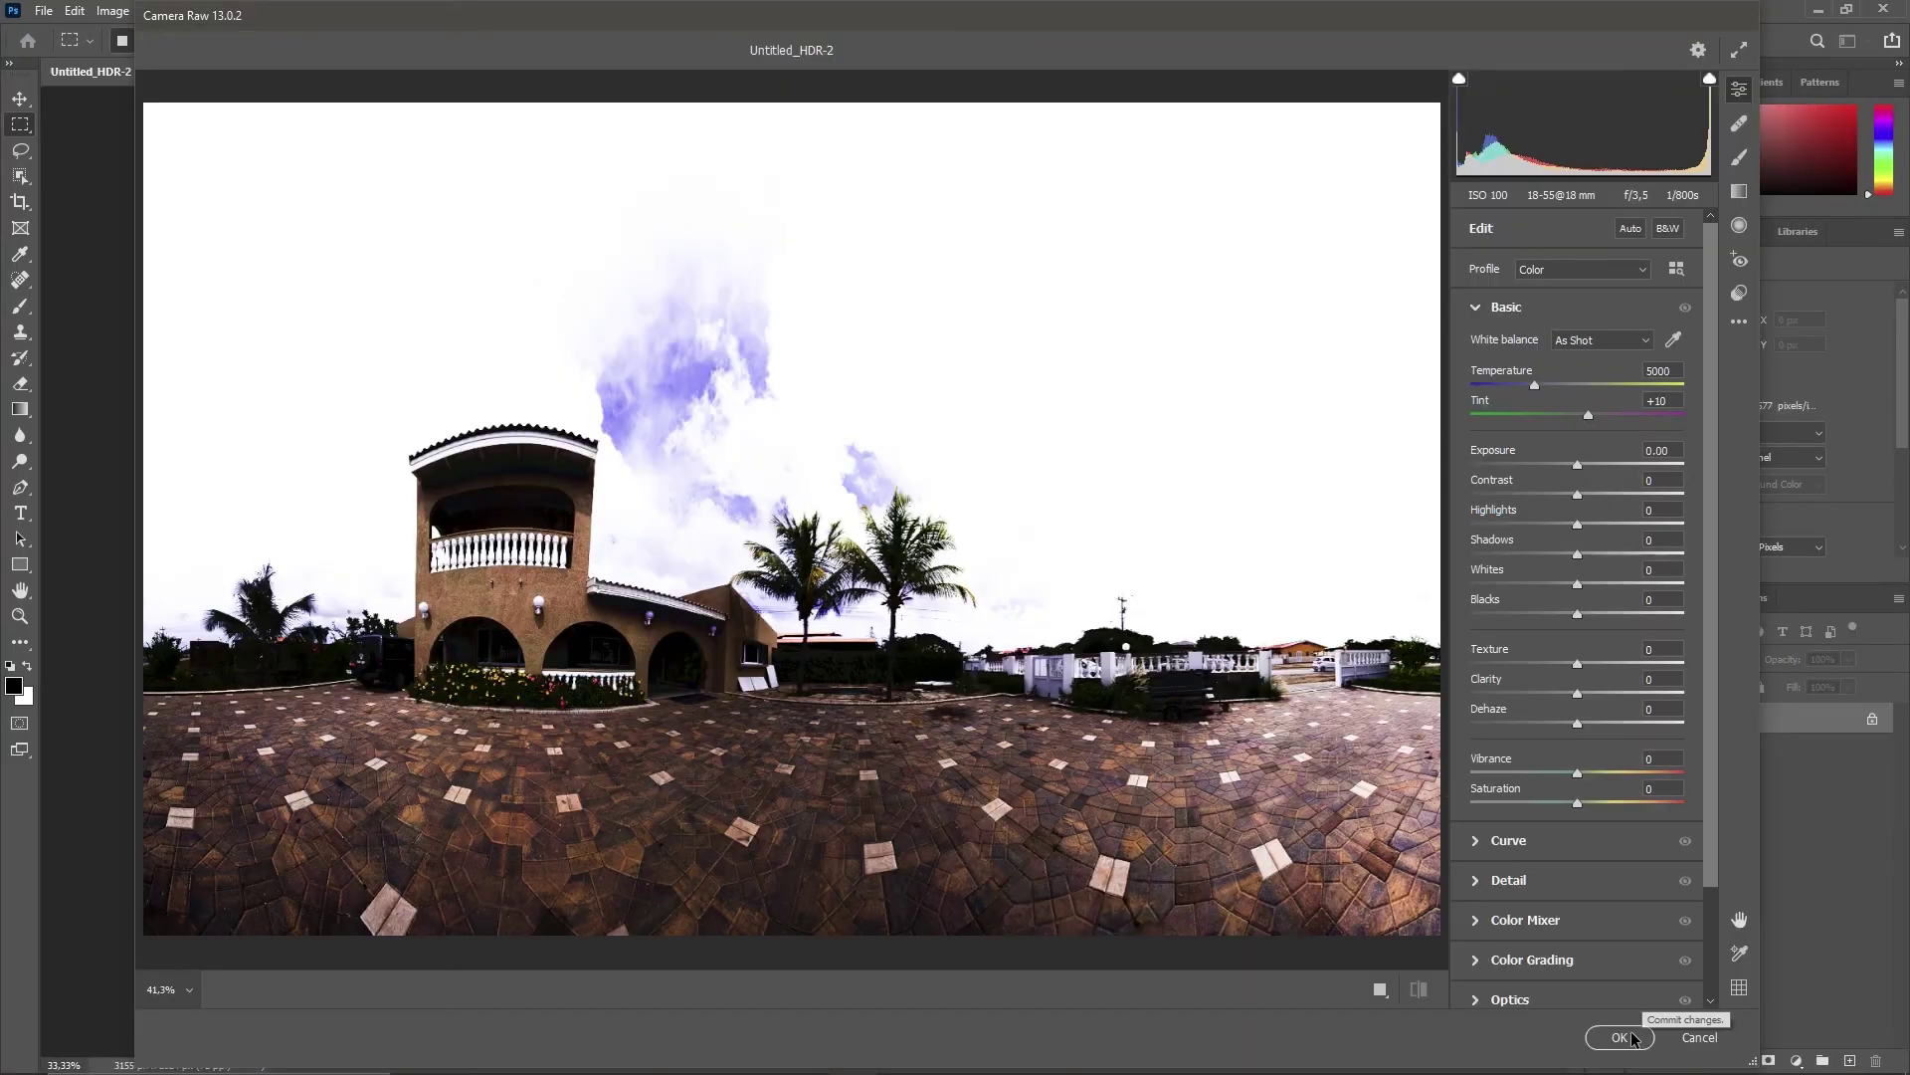
left_click(1629, 1037)
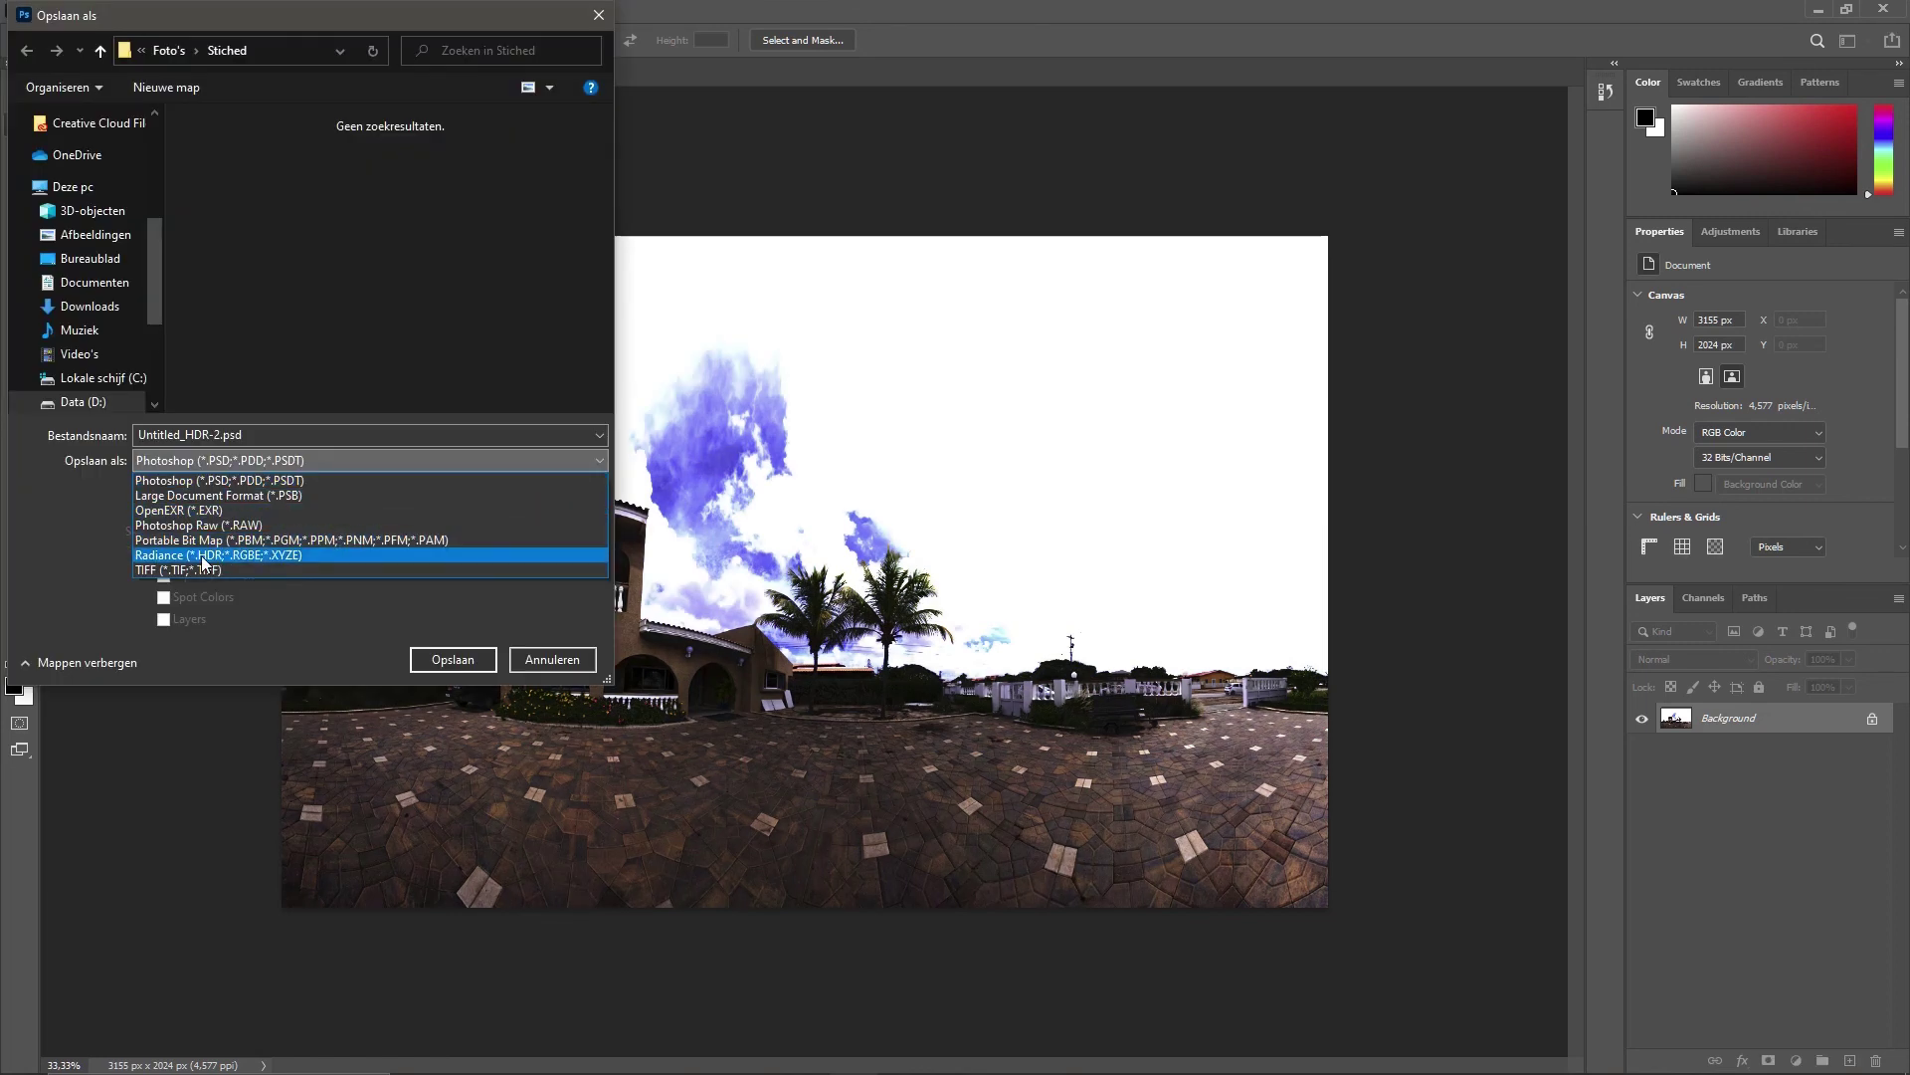
- Choose Radiance as the merged panorama's save format and nudge its exposure slightly upward with the Exposure adjustment
left_click(203, 563)
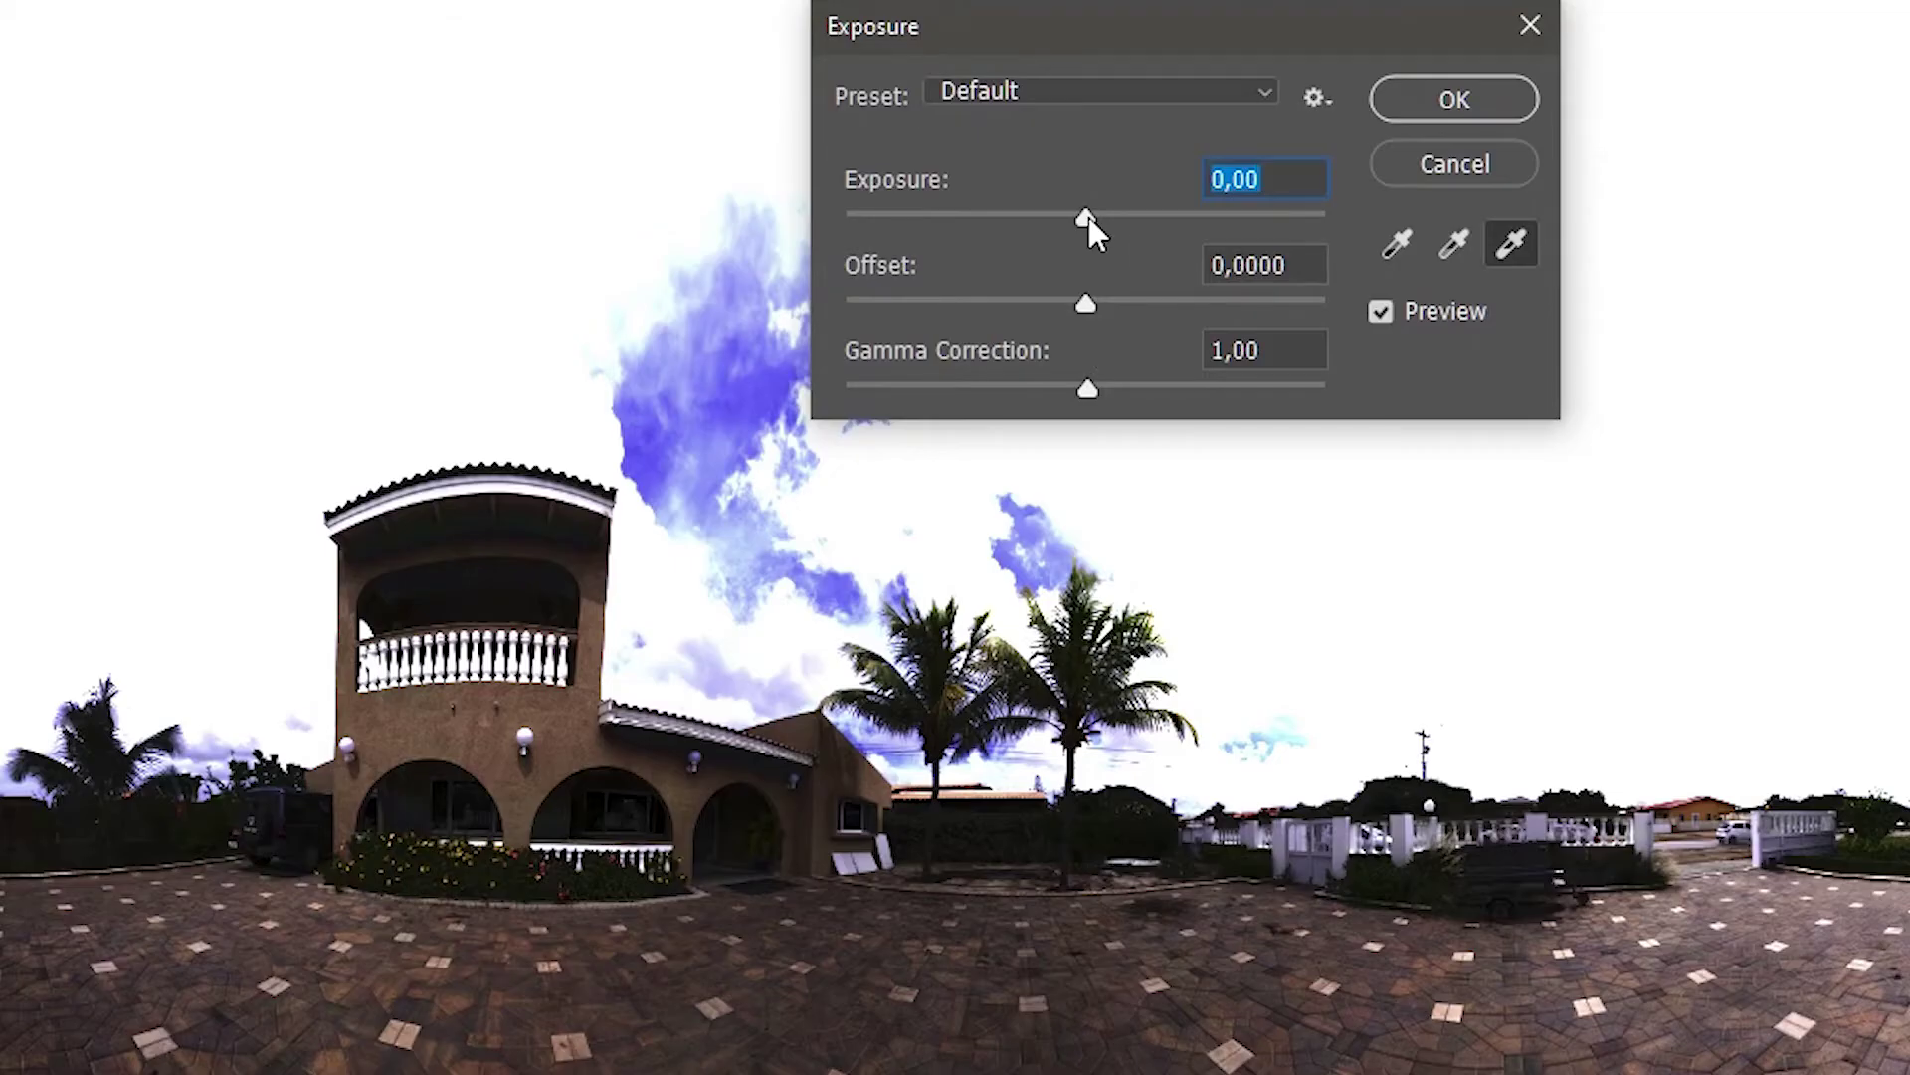
mouse_move(1088, 217)
left_mouse_down()
mouse_move(982, 199)
mouse_move(1096, 219)
left_mouse_up()
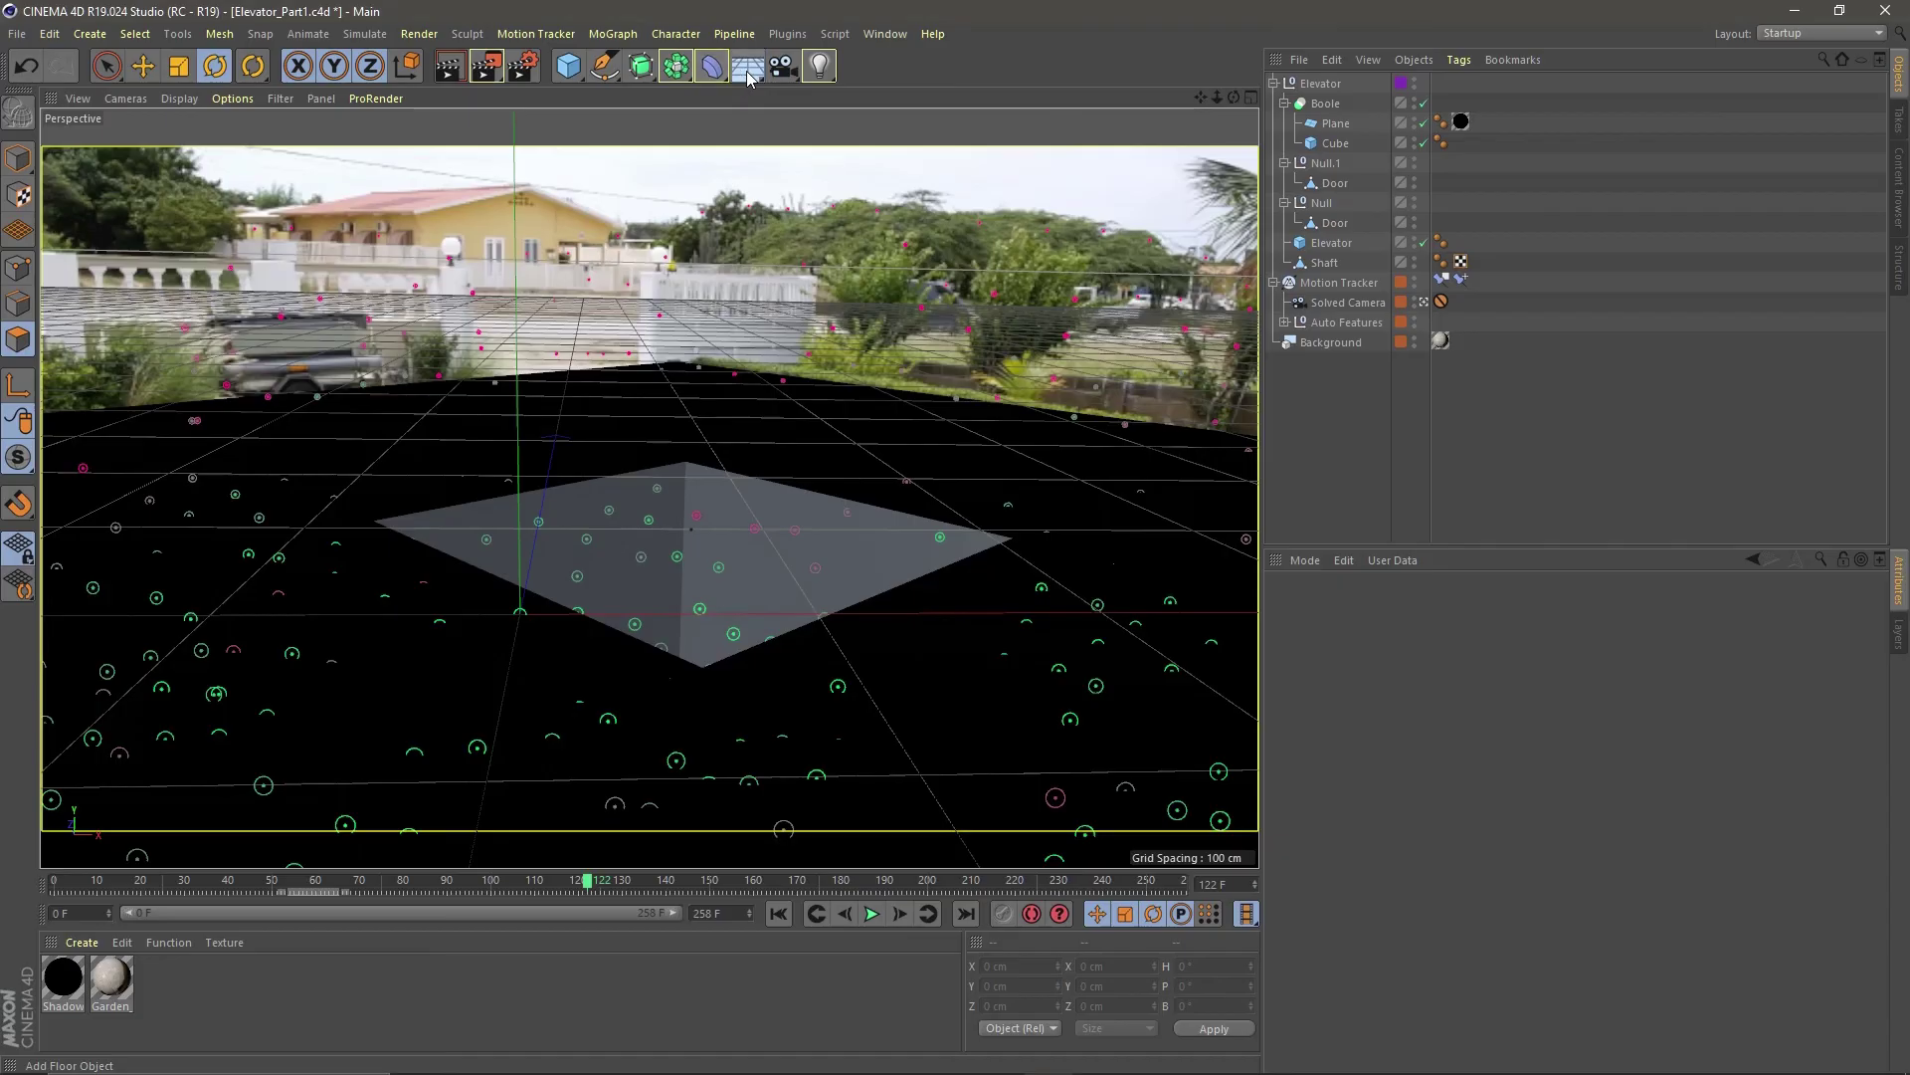
- In Cinema 4D, add a Sky object to the elevator scene and create a new material
left_click_drag(749, 78, 786, 118)
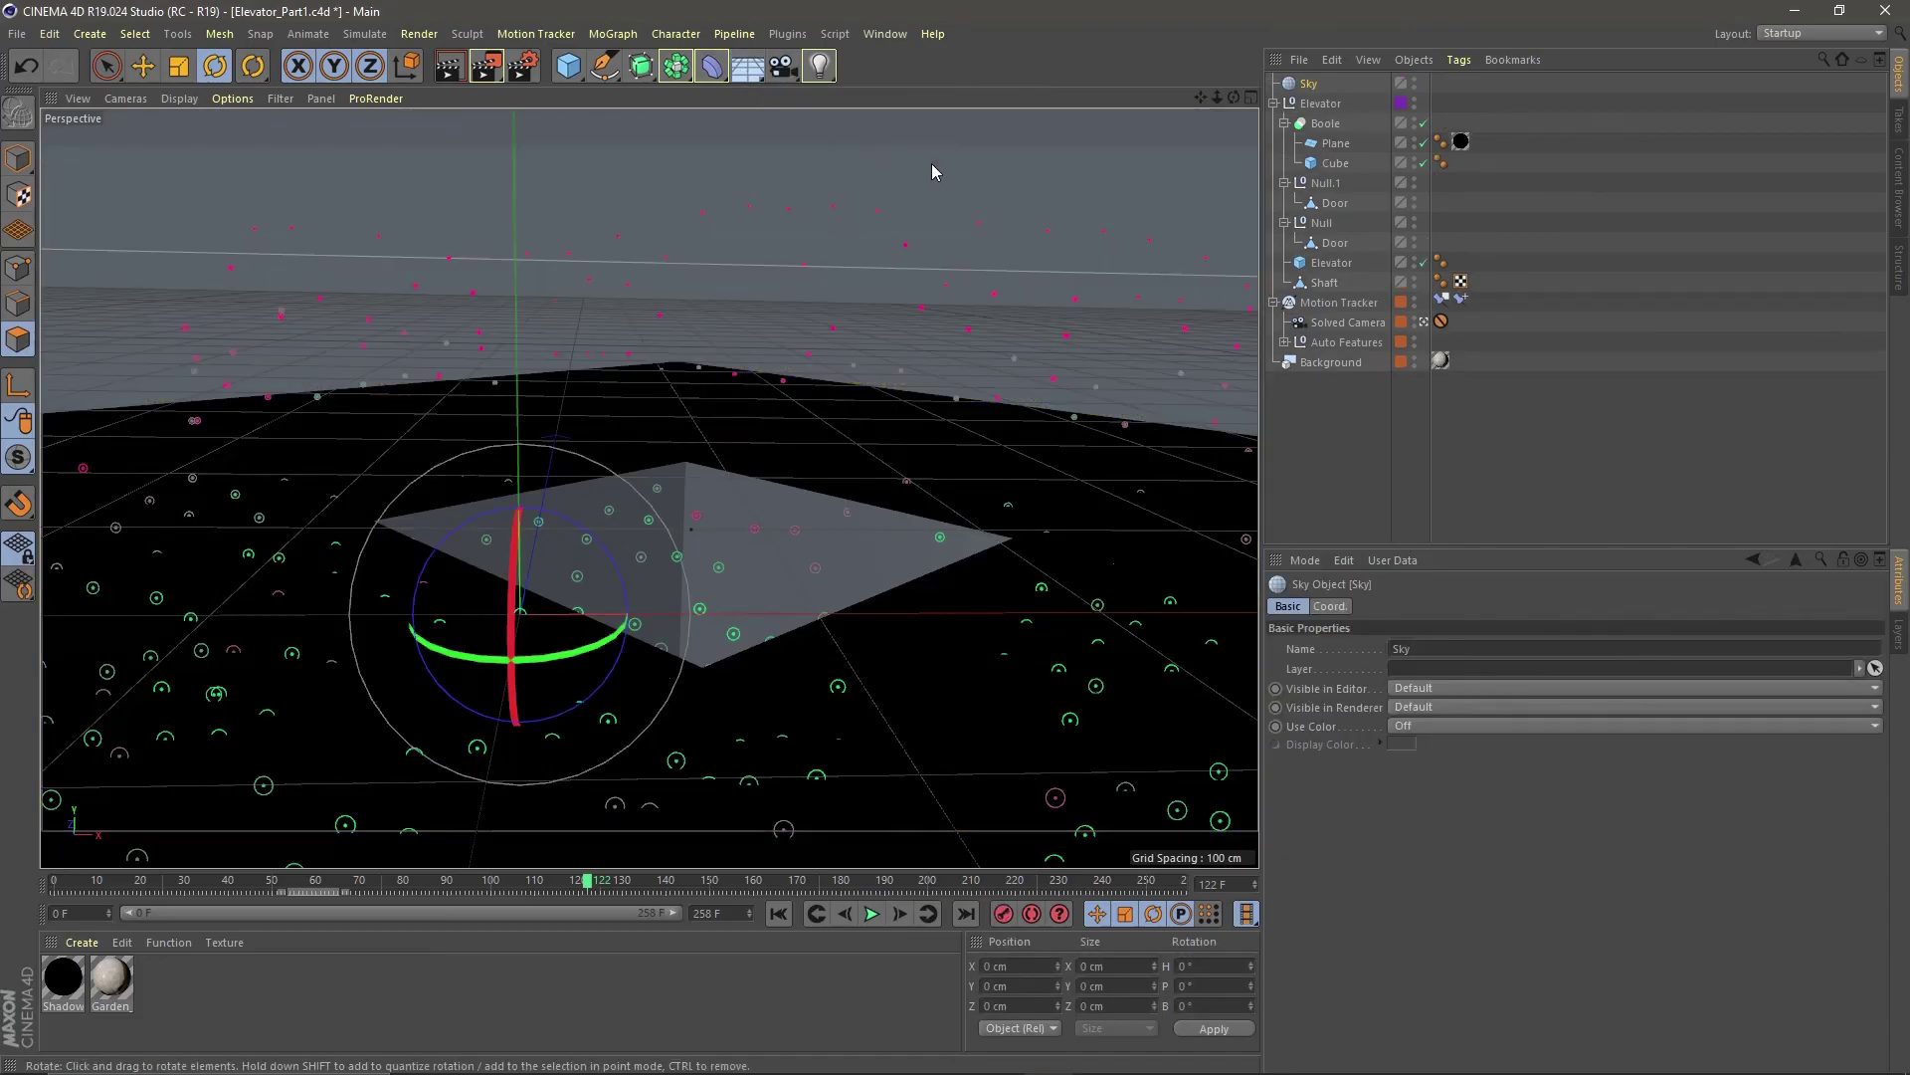
double_click(163, 1000)
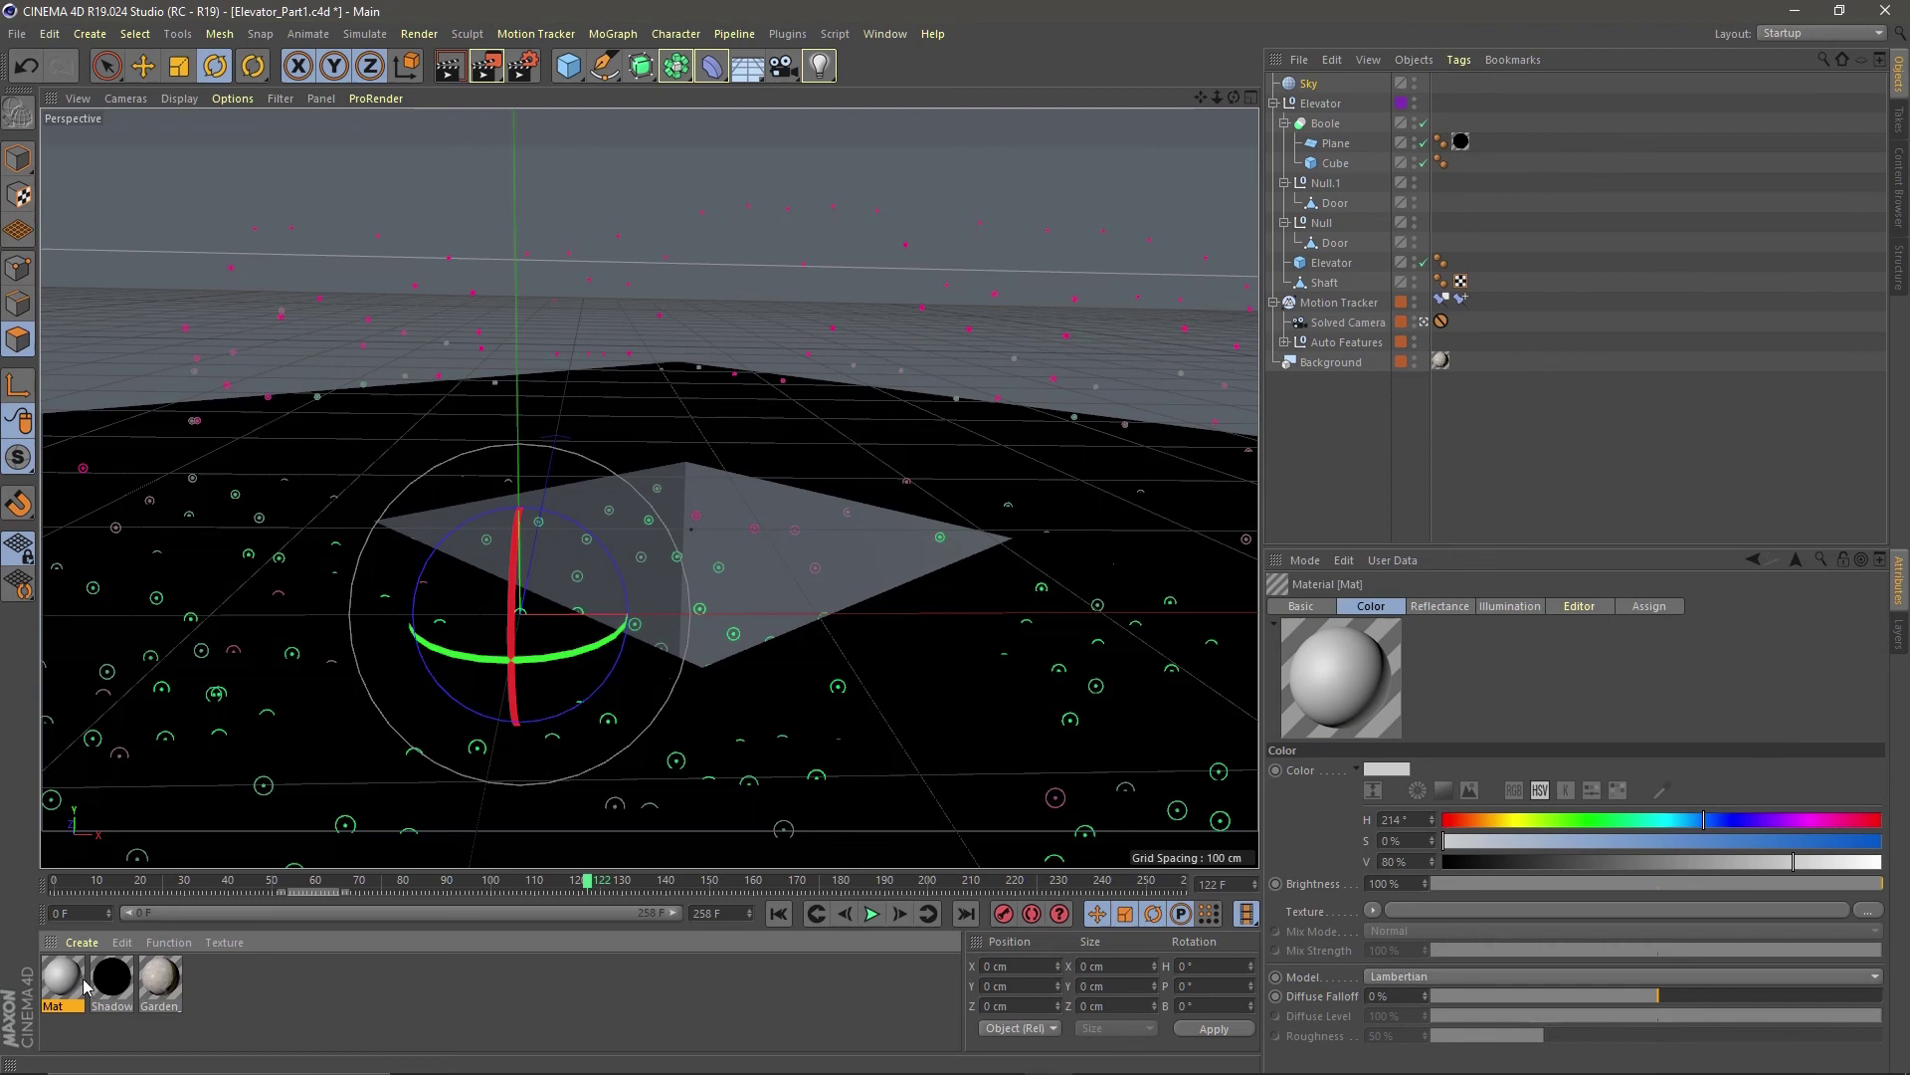
- Disable the new material's color and reflectance channels and enable only its luminance channel
double_click(82, 981)
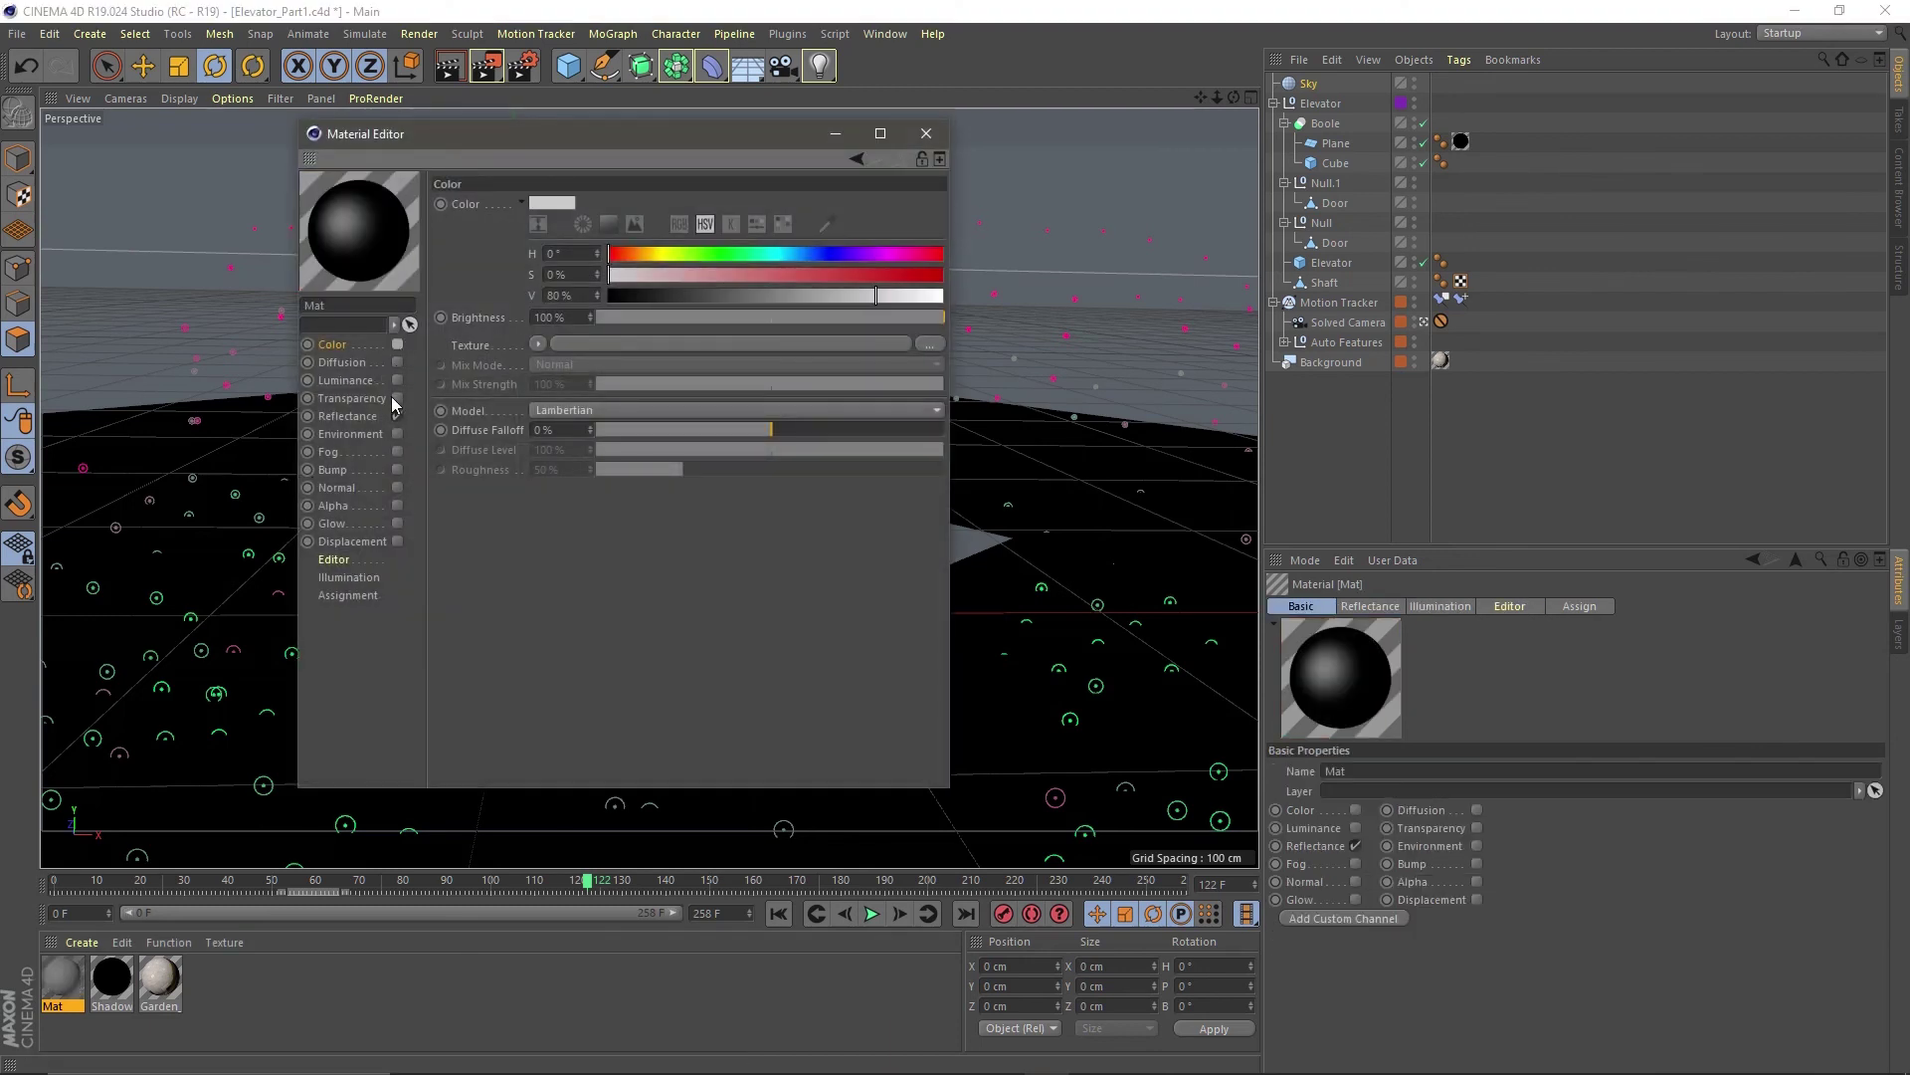
left_click(397, 416)
left_click(397, 380)
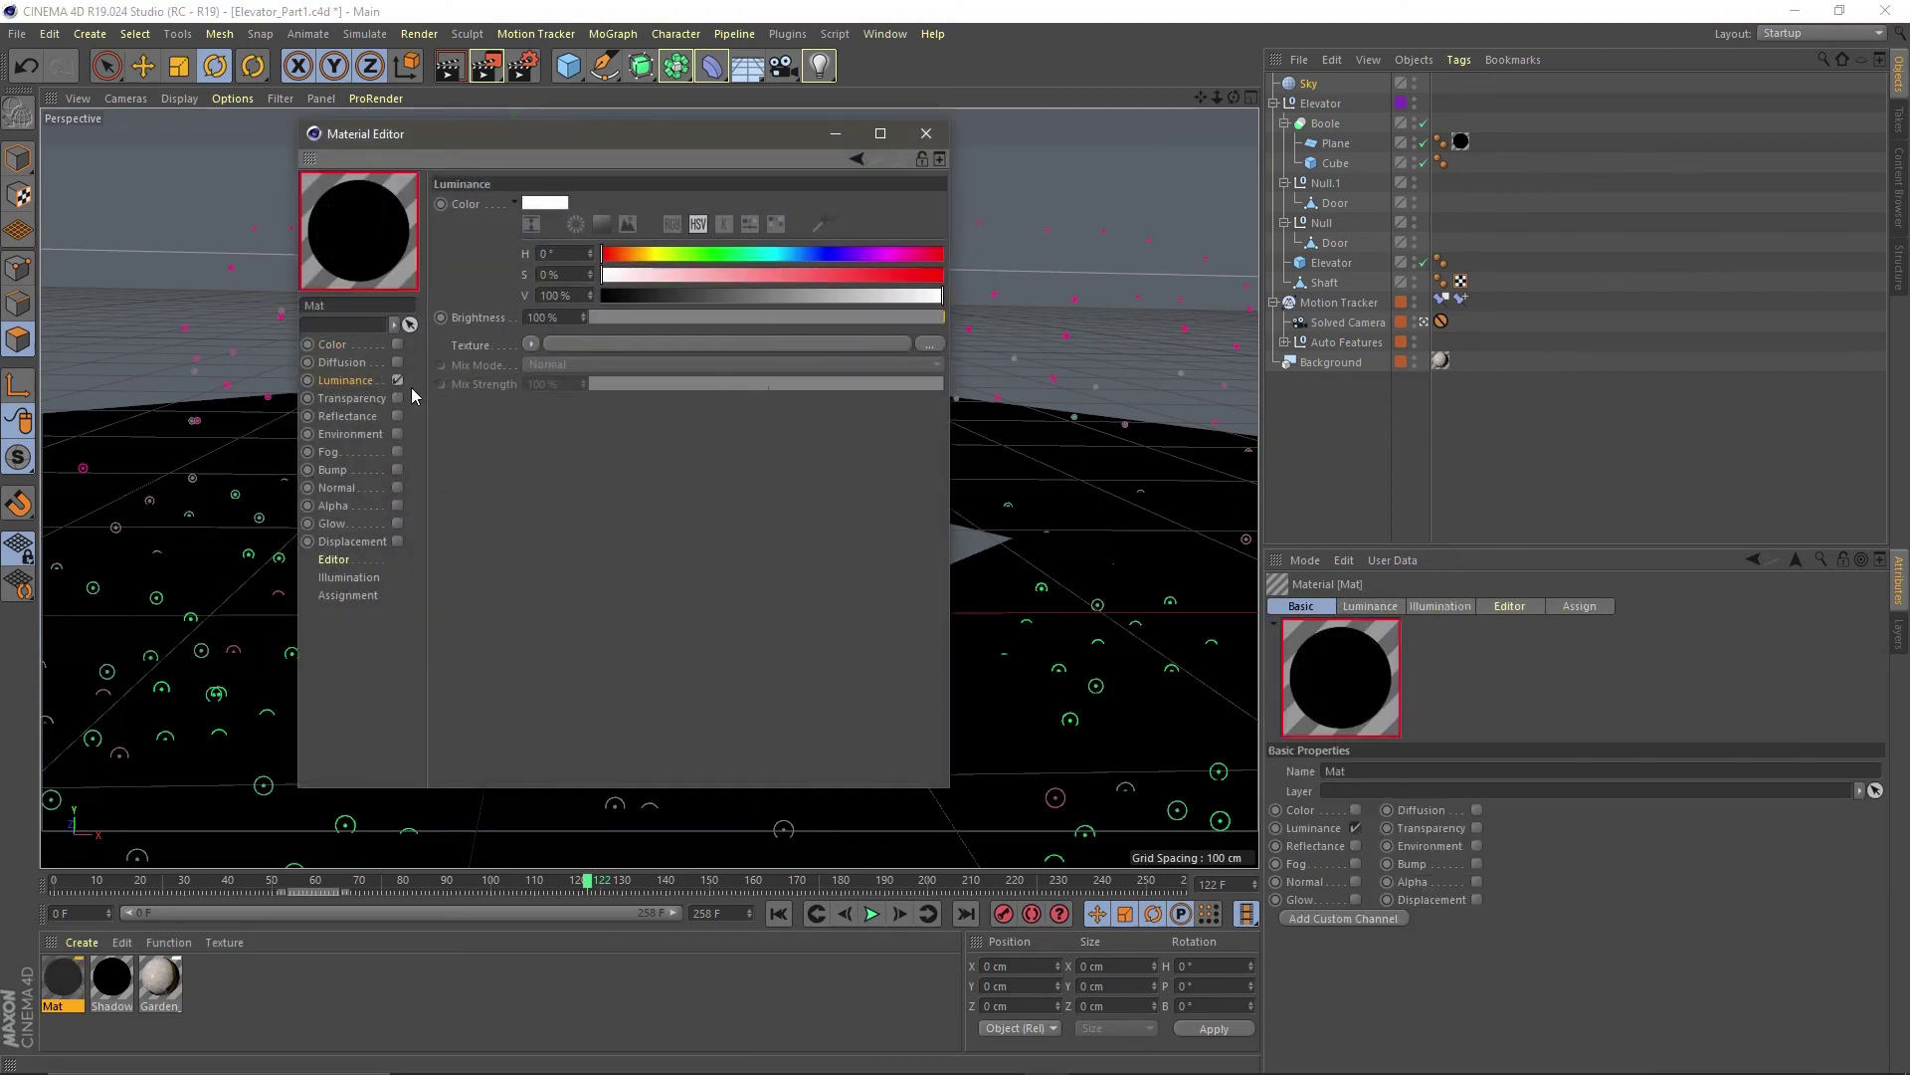
- Load HDRI_Garden.hdr as the material's luminance texture without copying it to the project location
left_click(529, 345)
left_click(597, 379)
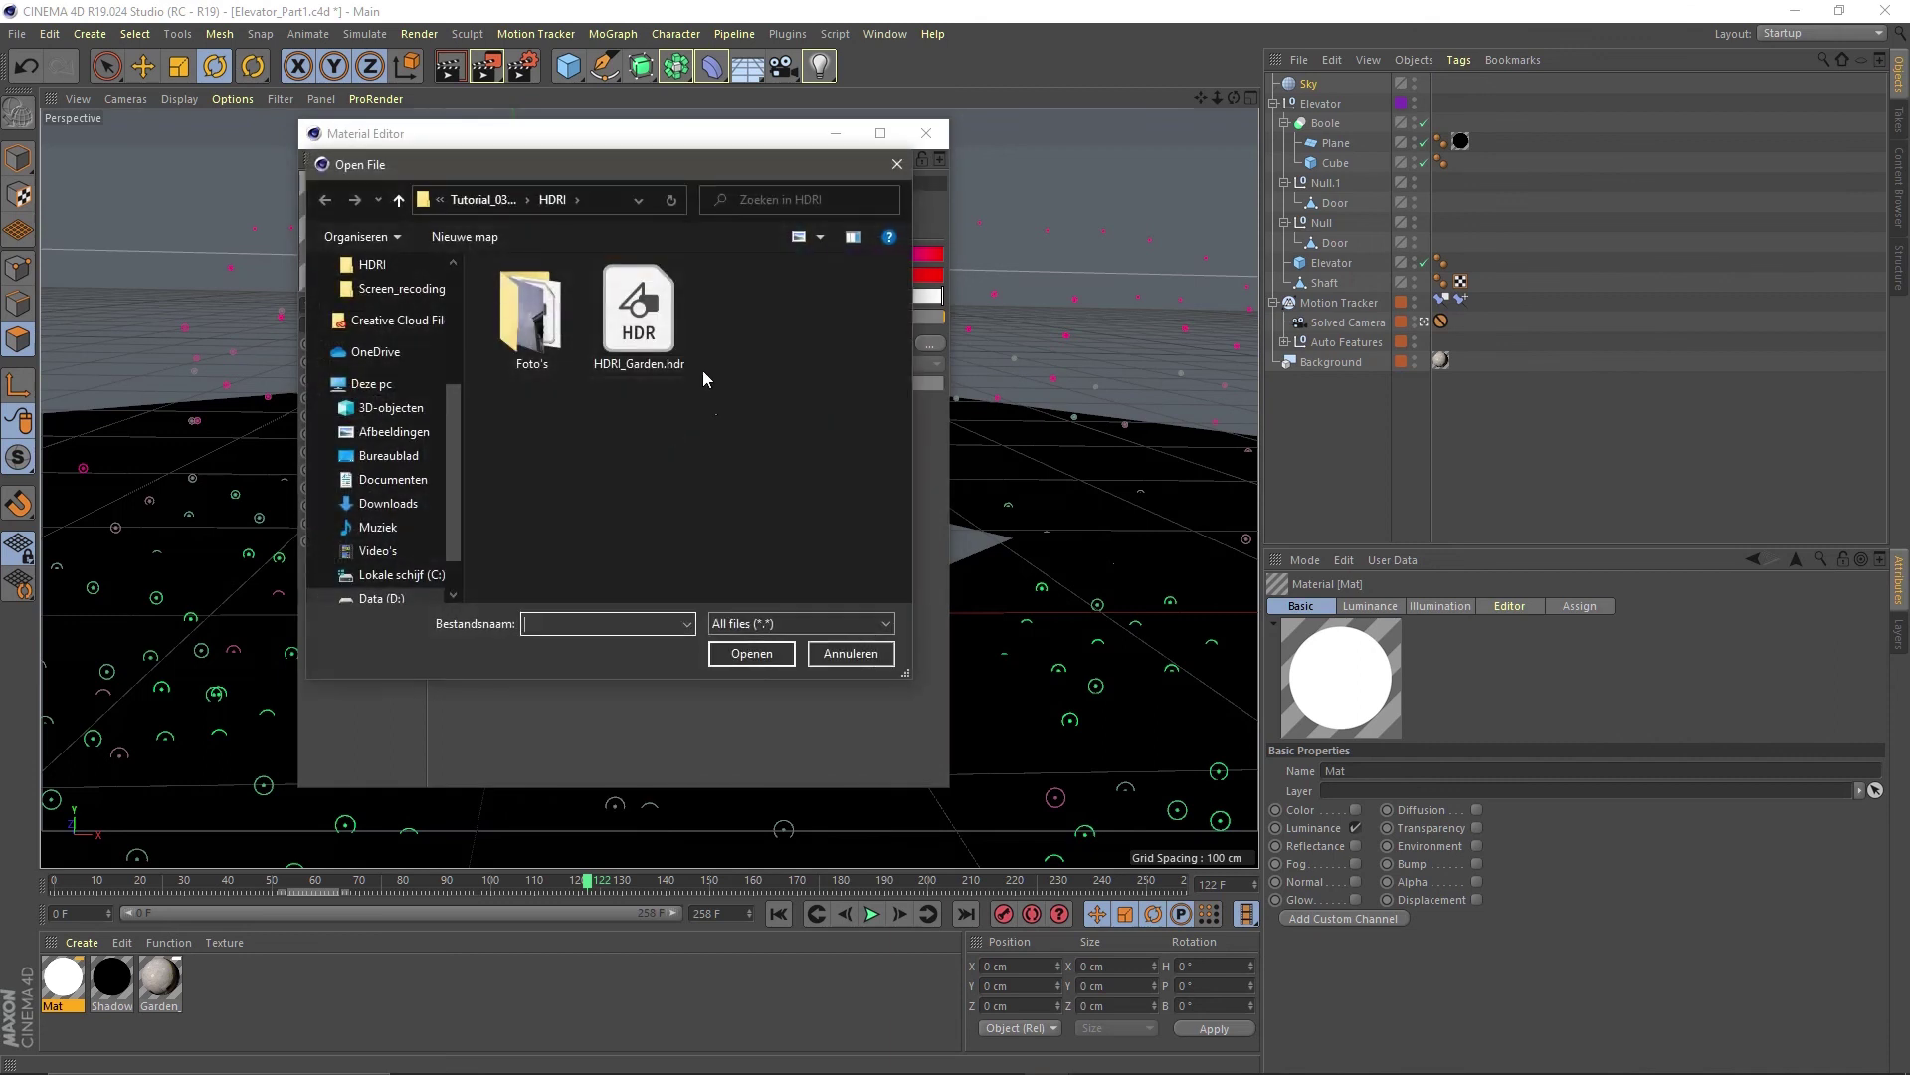
left_click(695, 360)
left_click(756, 652)
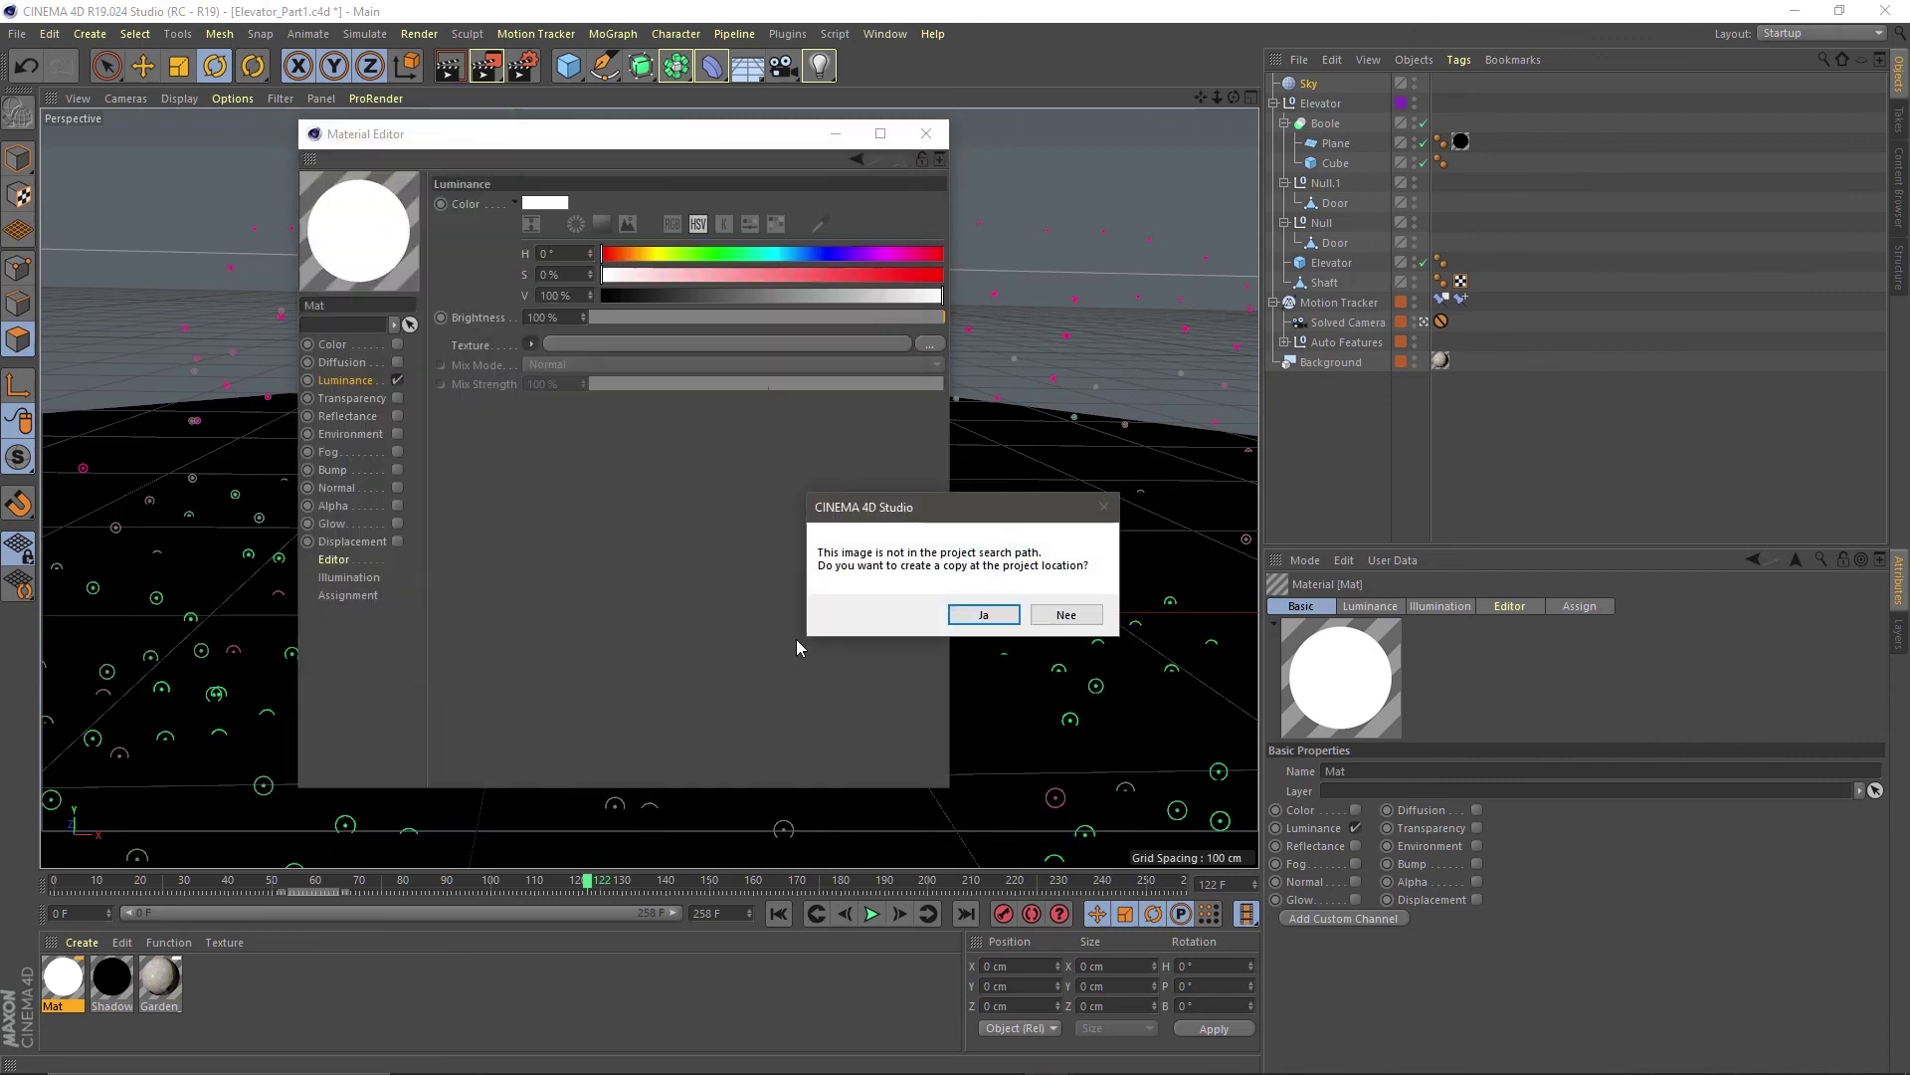
left_click(1065, 614)
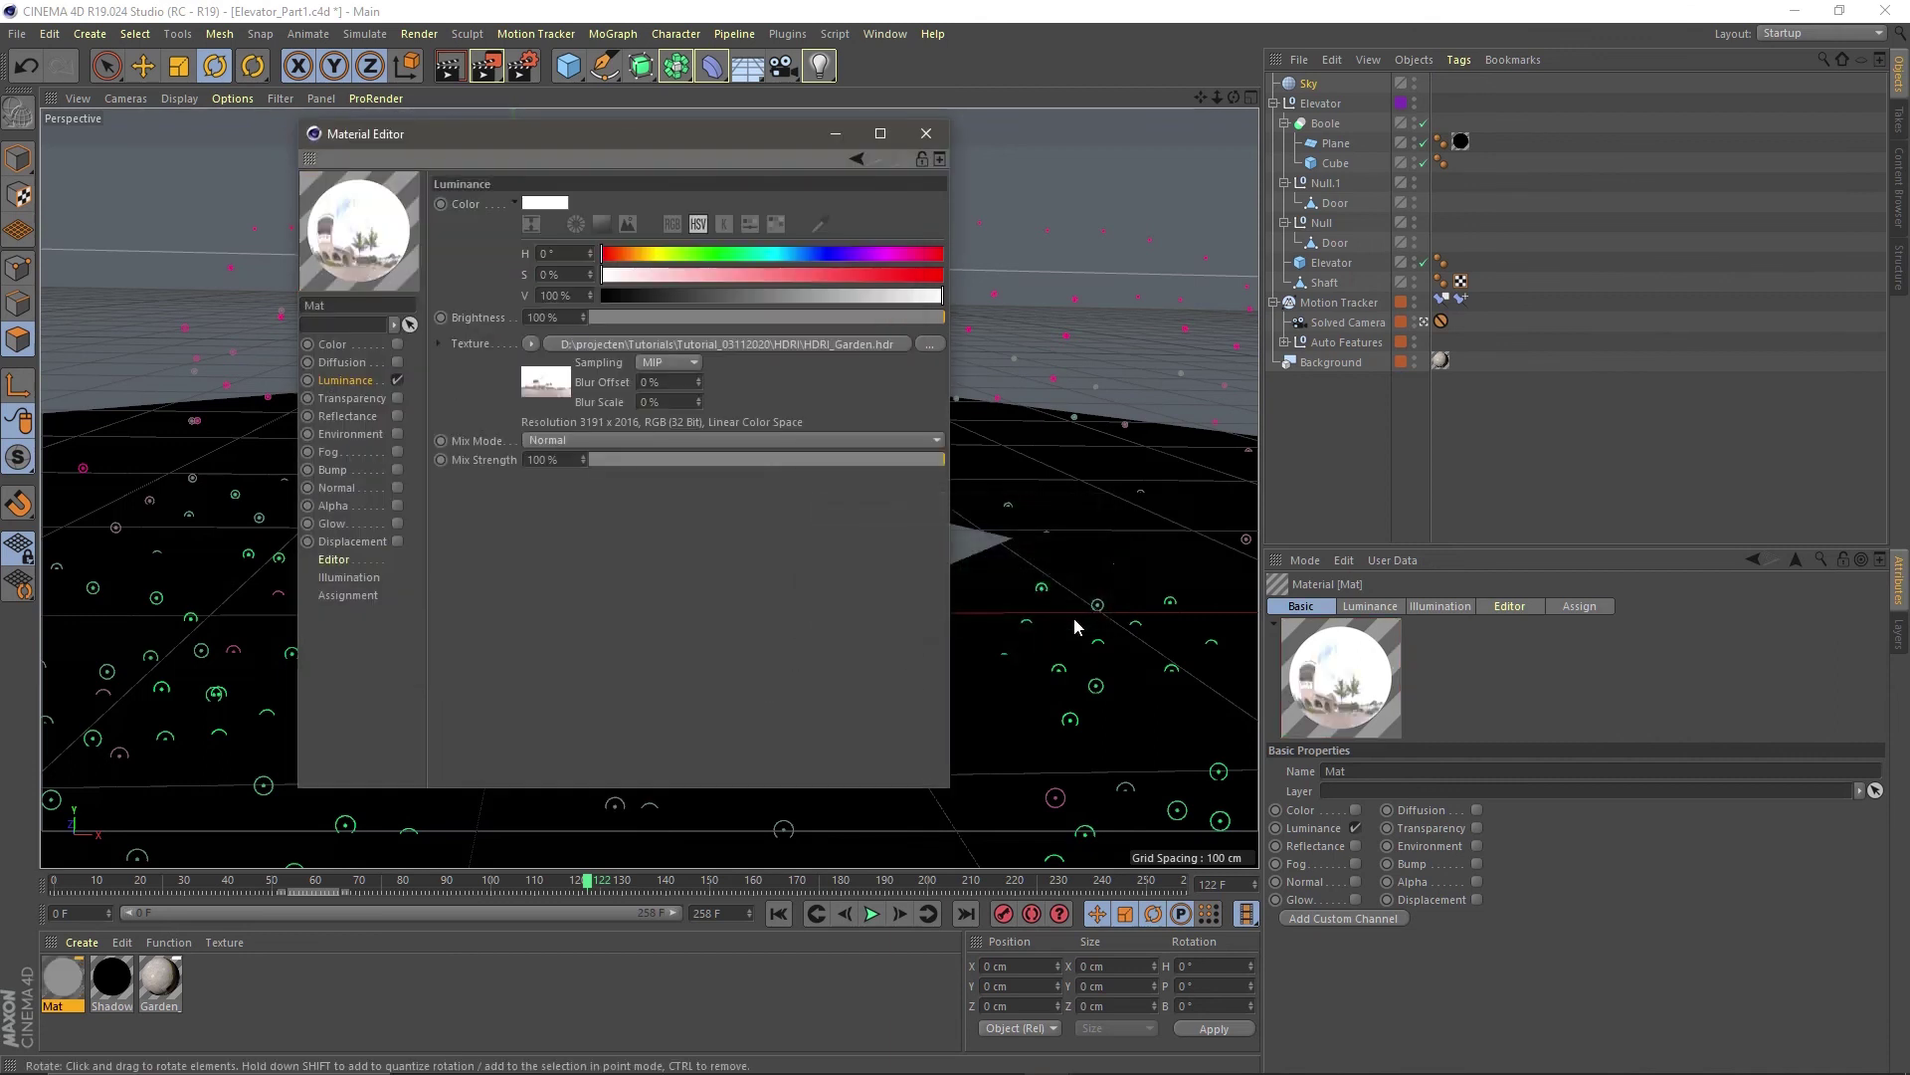
left_click(933, 143)
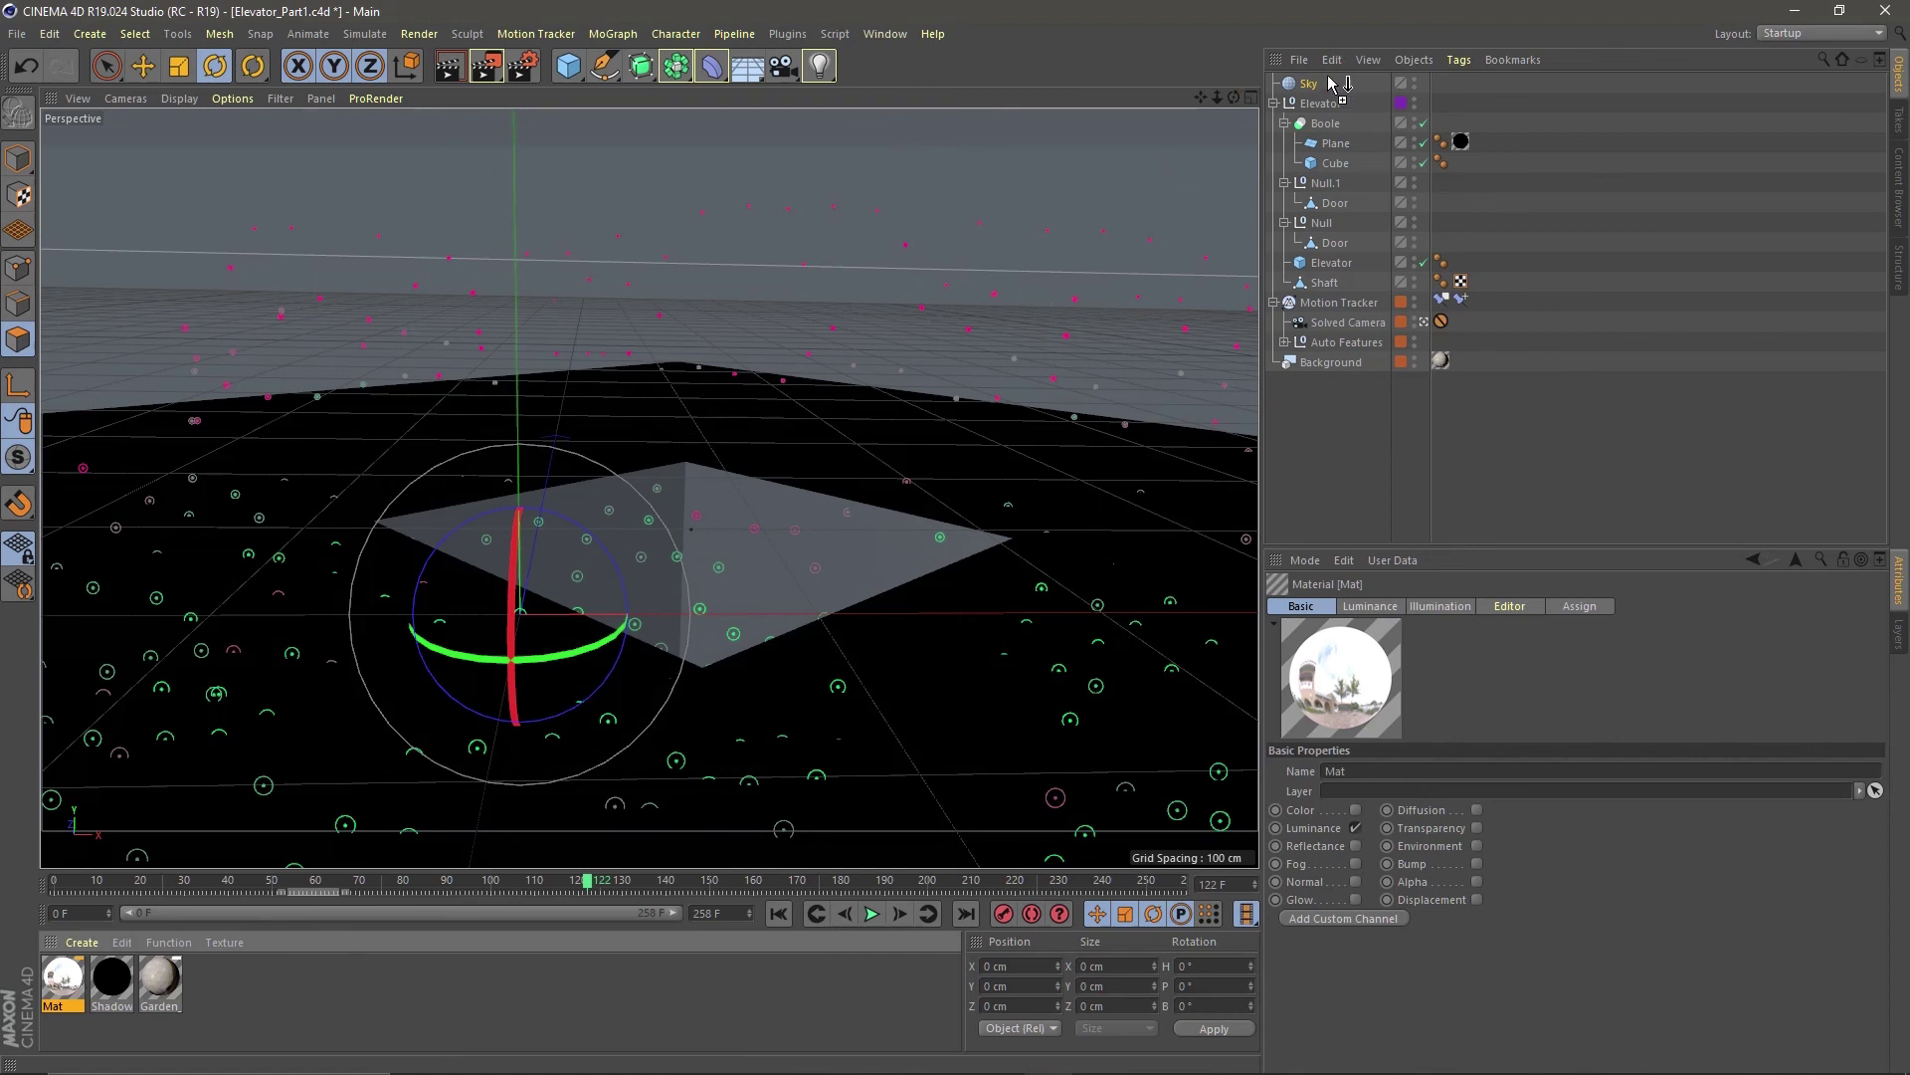
- Apply the HDRI material to the Sky object and set its texture preview size to 2048x2048 (16 MB)
left_click_drag(1332, 83, 1329, 85)
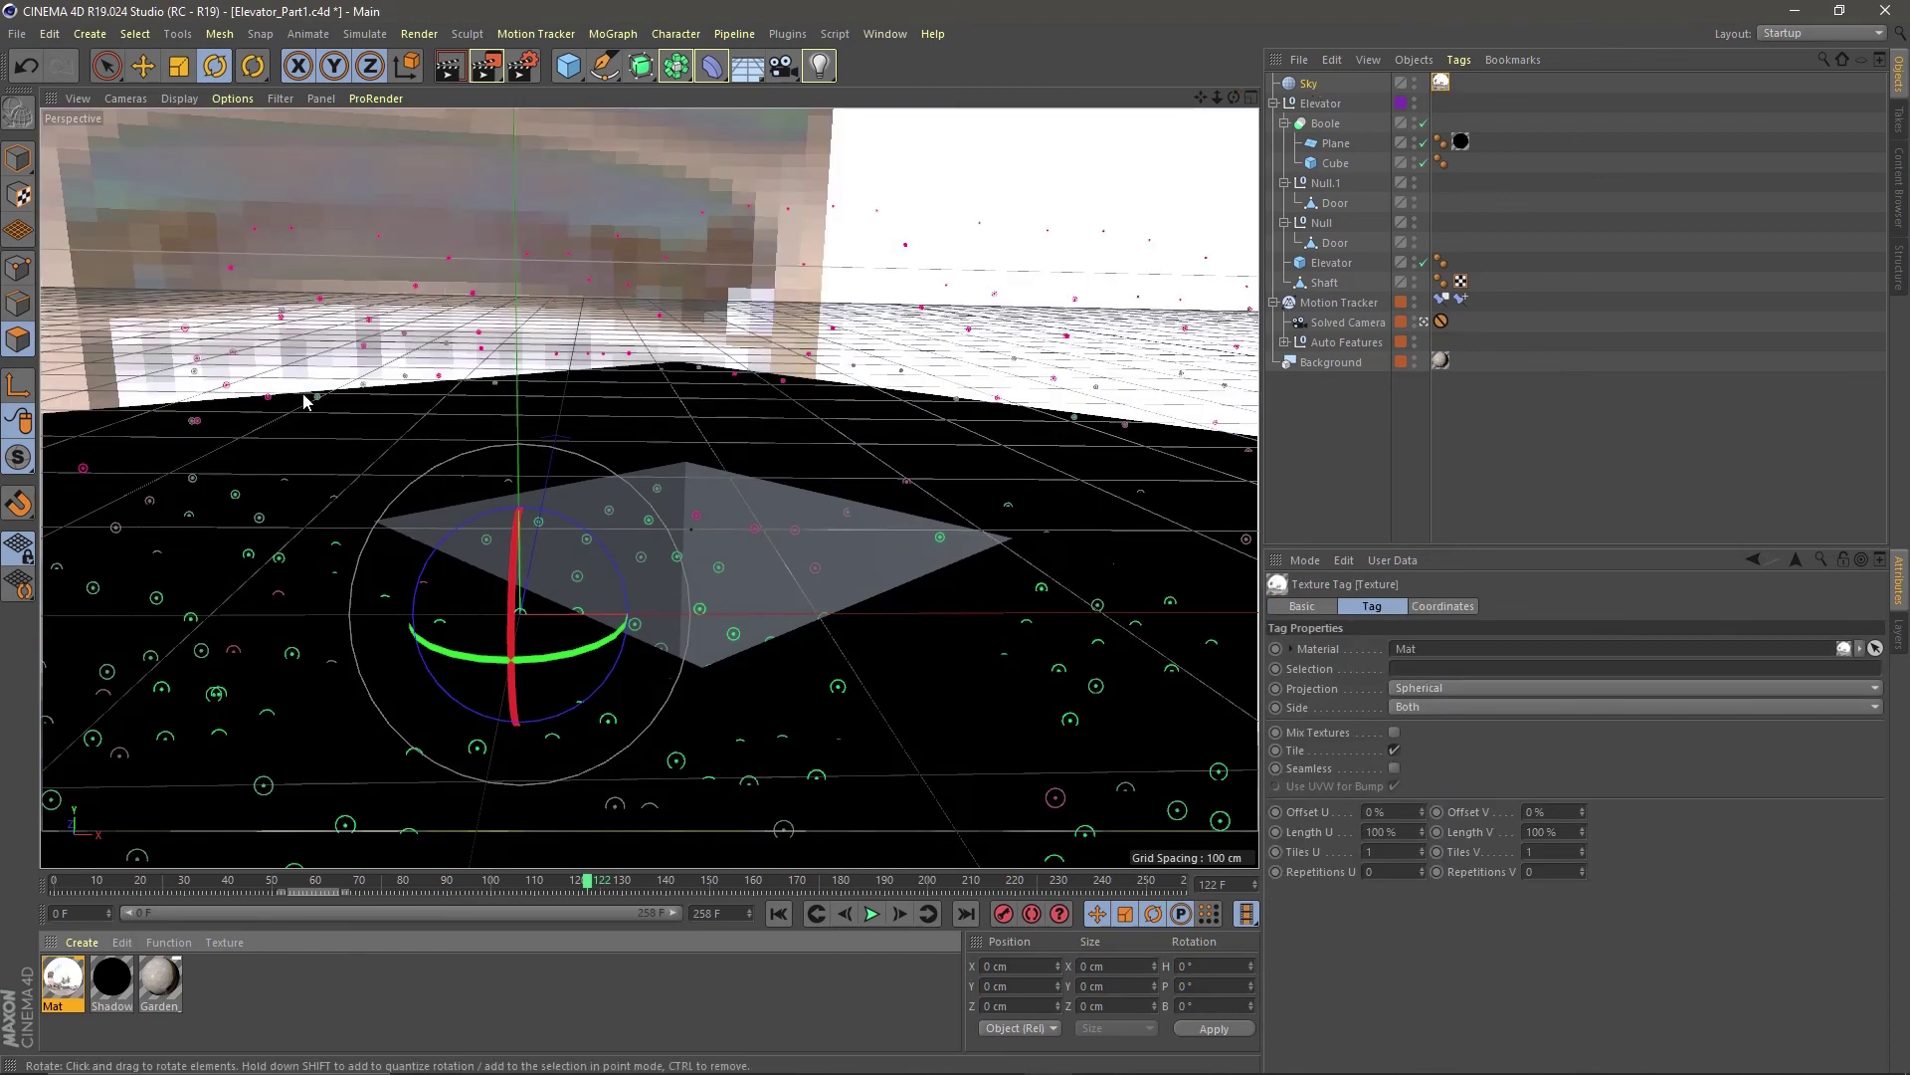
double_click(63, 980)
left_click(333, 559)
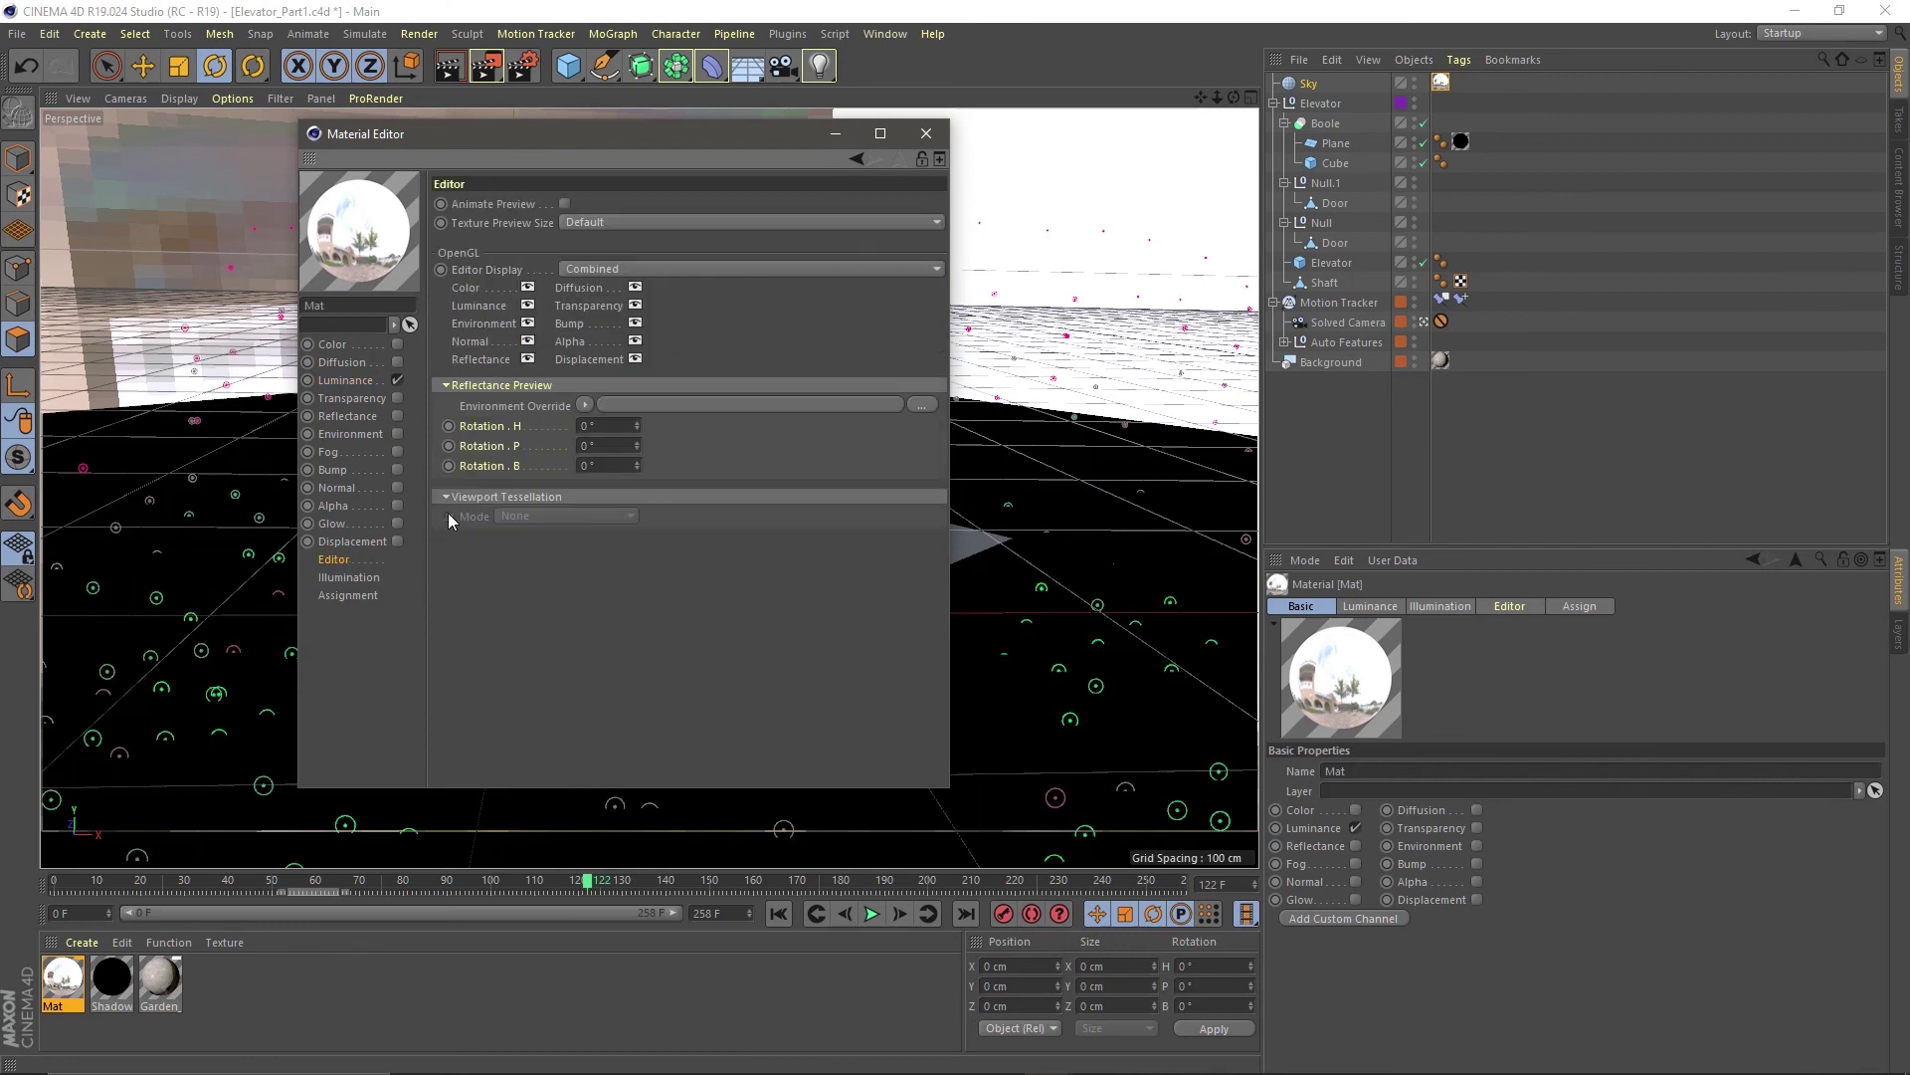
left_click(601, 221)
left_click(638, 377)
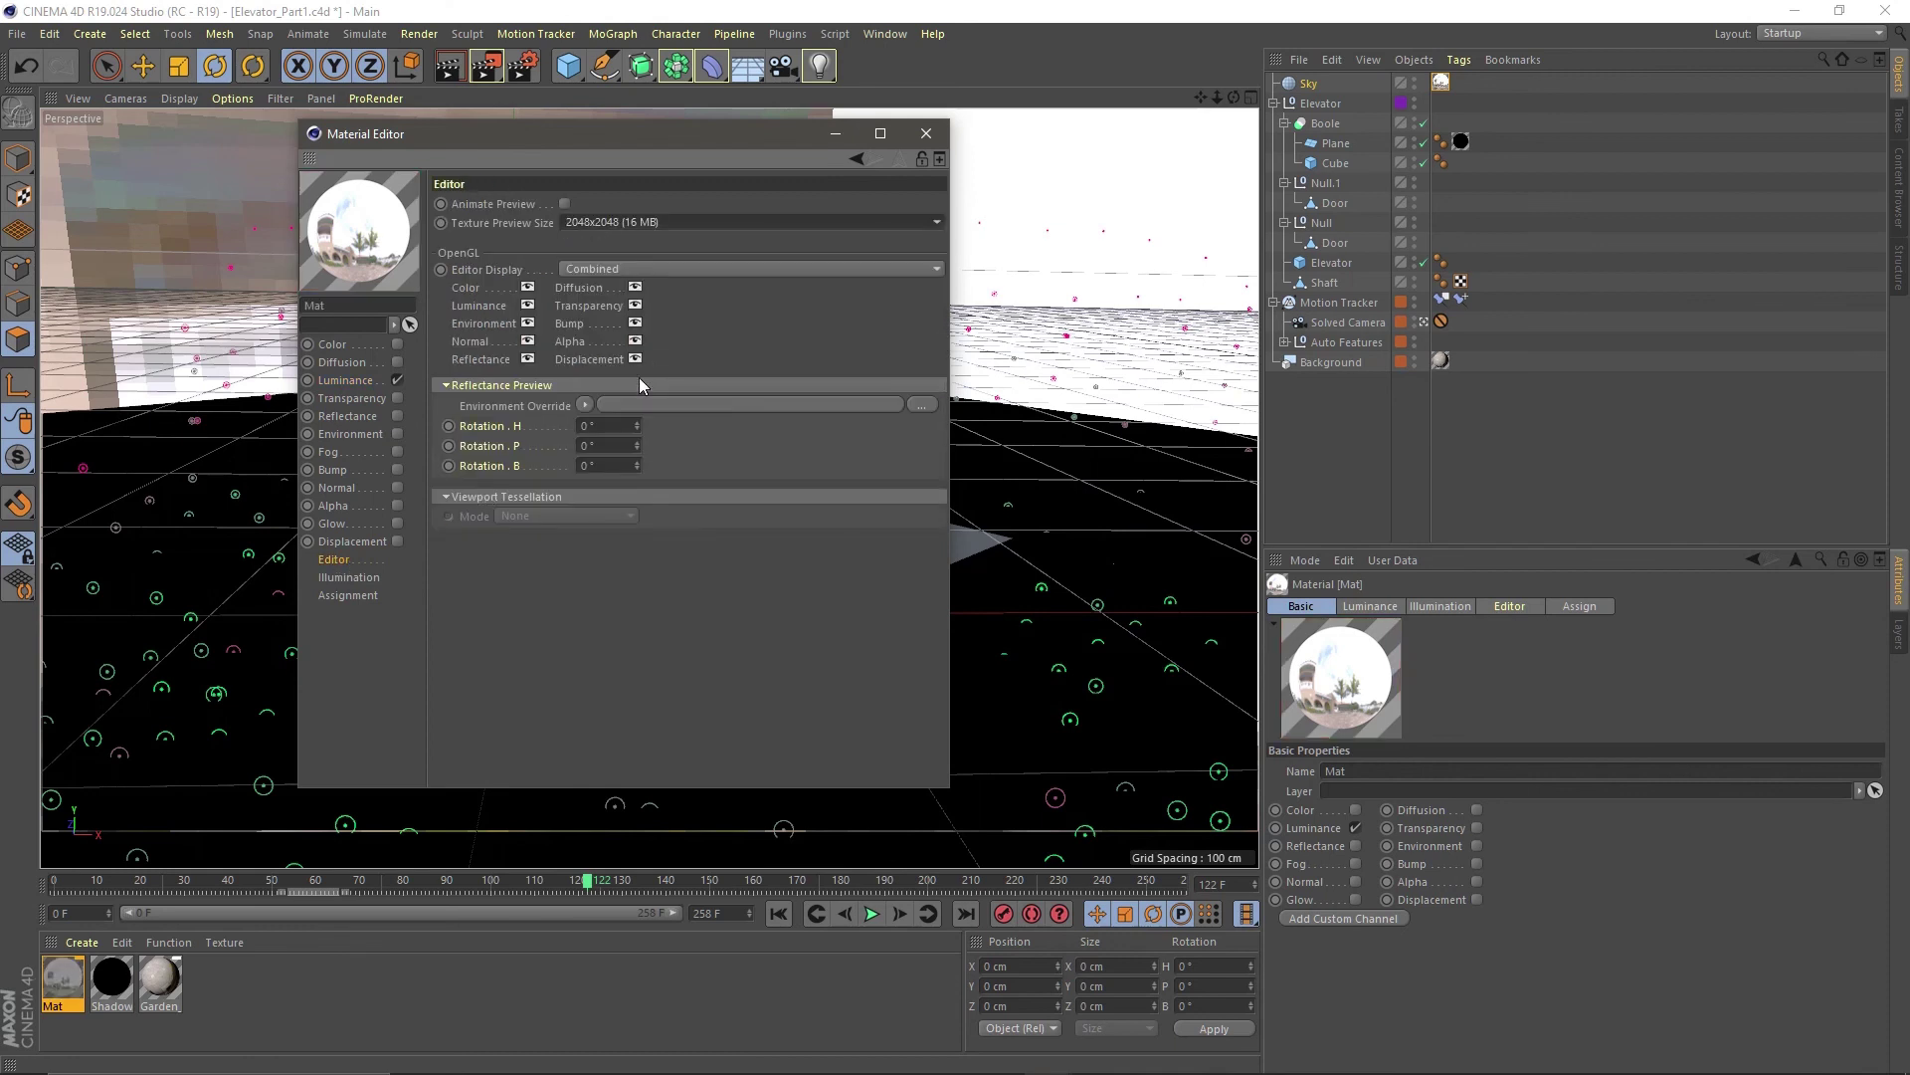
left_click(927, 132)
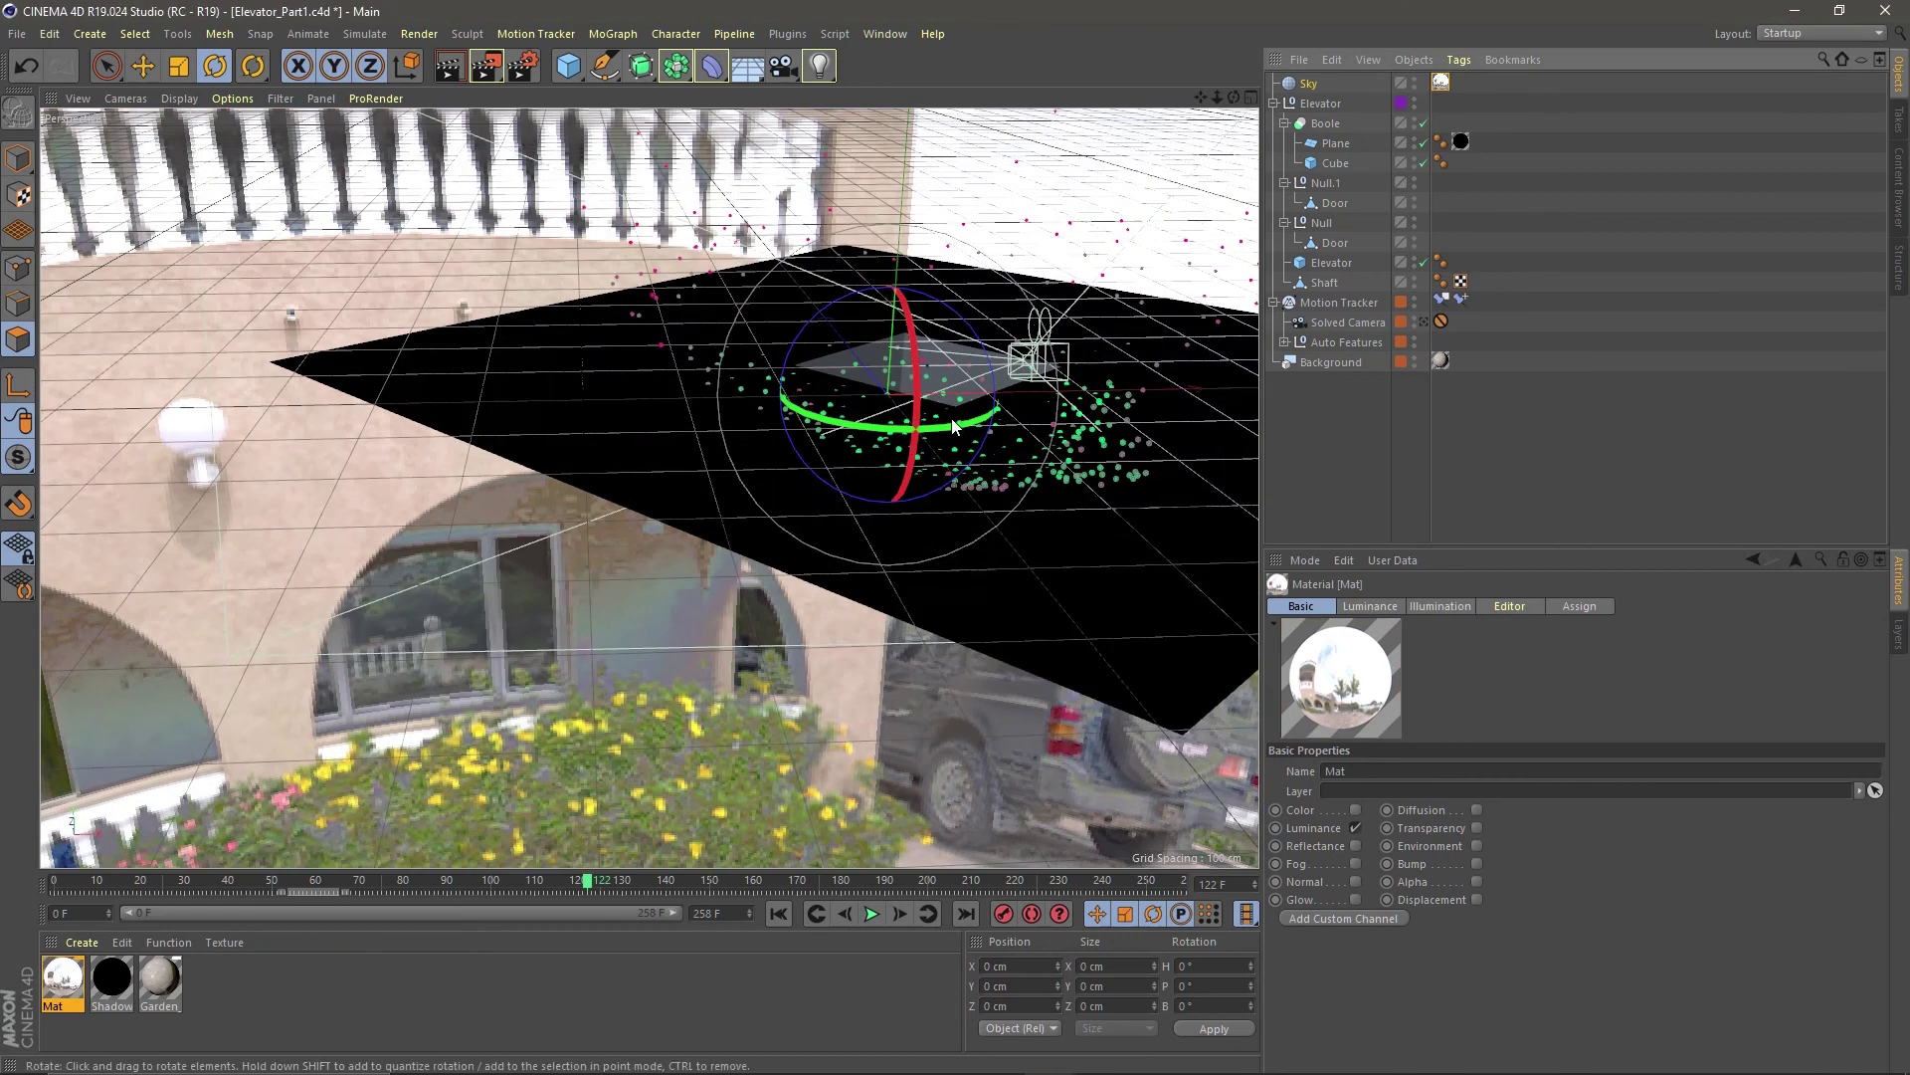
- Rotate the Sky object around its vertical axis and add a Compositing tag to it that hides it from the camera
left_click_drag(921, 436, 525, 379)
left_click(1441, 82)
right_click(1440, 85)
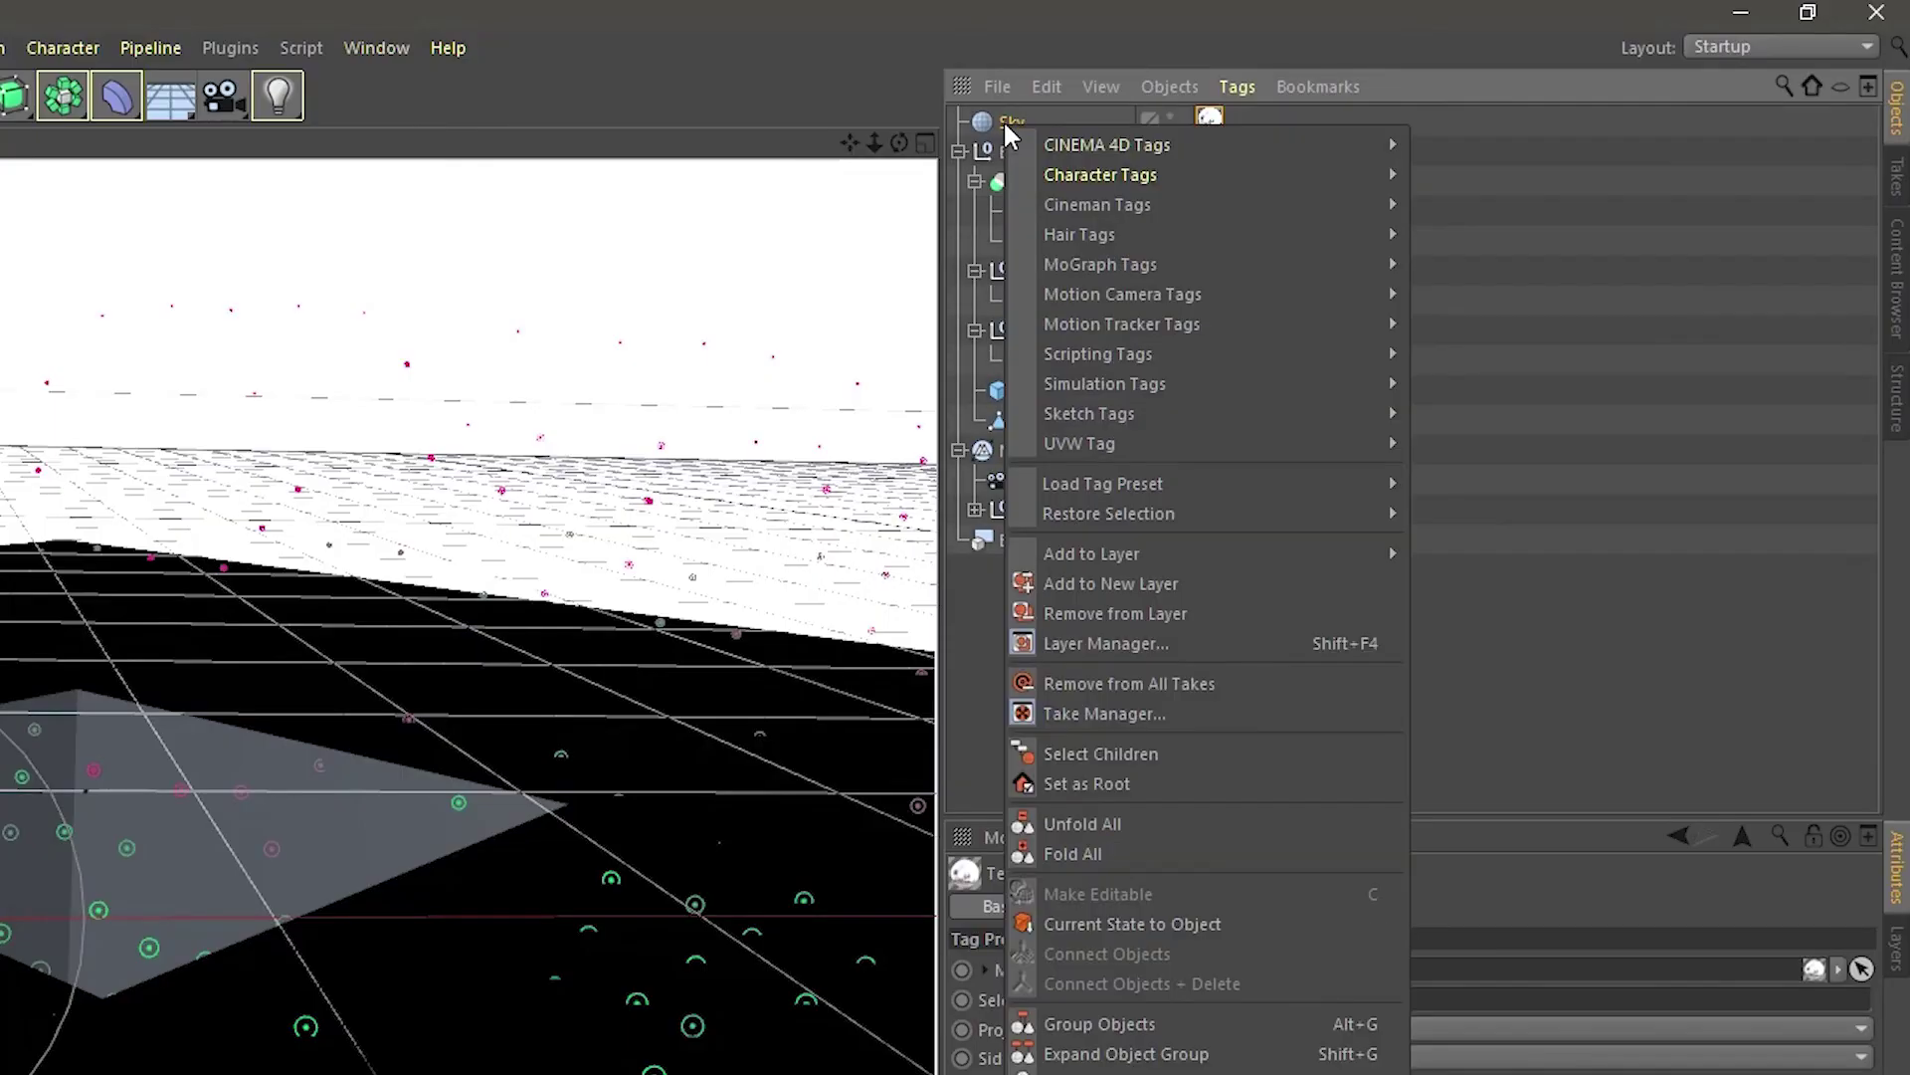
mouse_move(1442, 95)
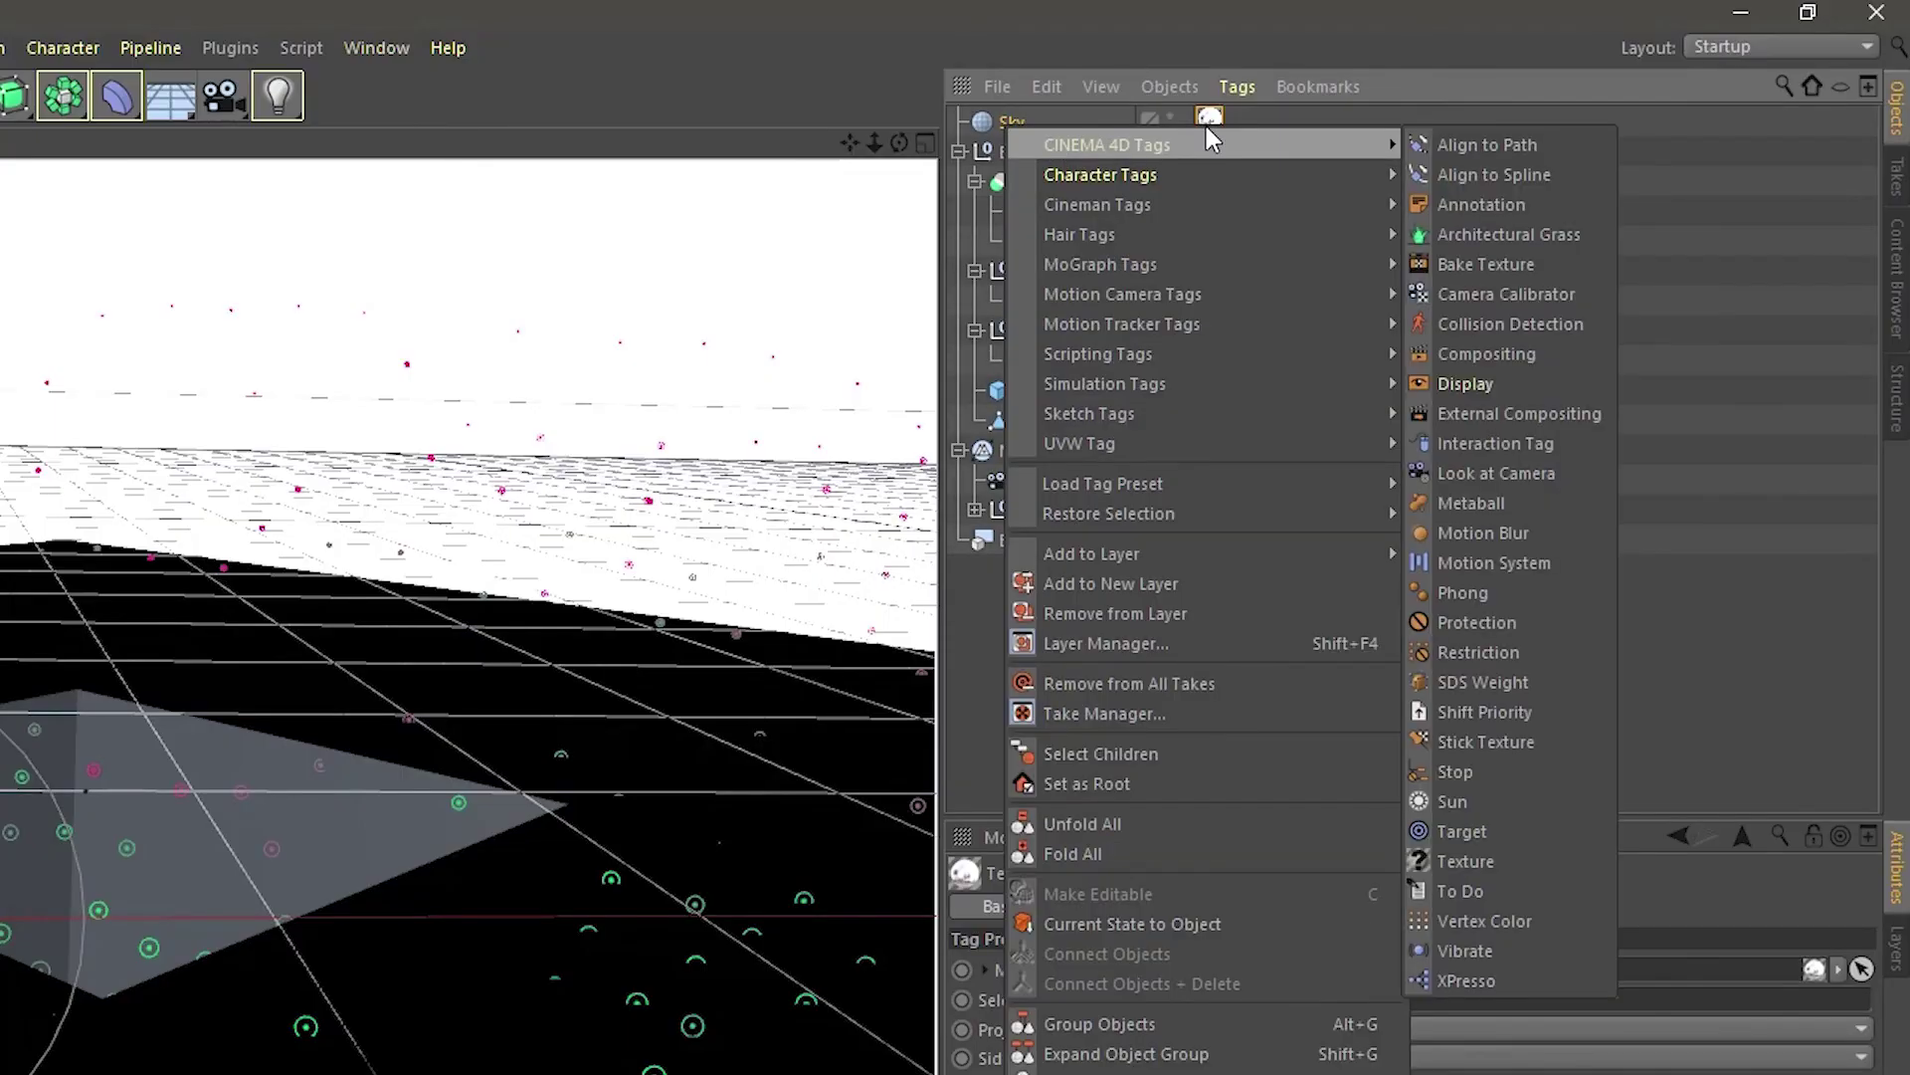
left_click(1514, 365)
left_click(1126, 1059)
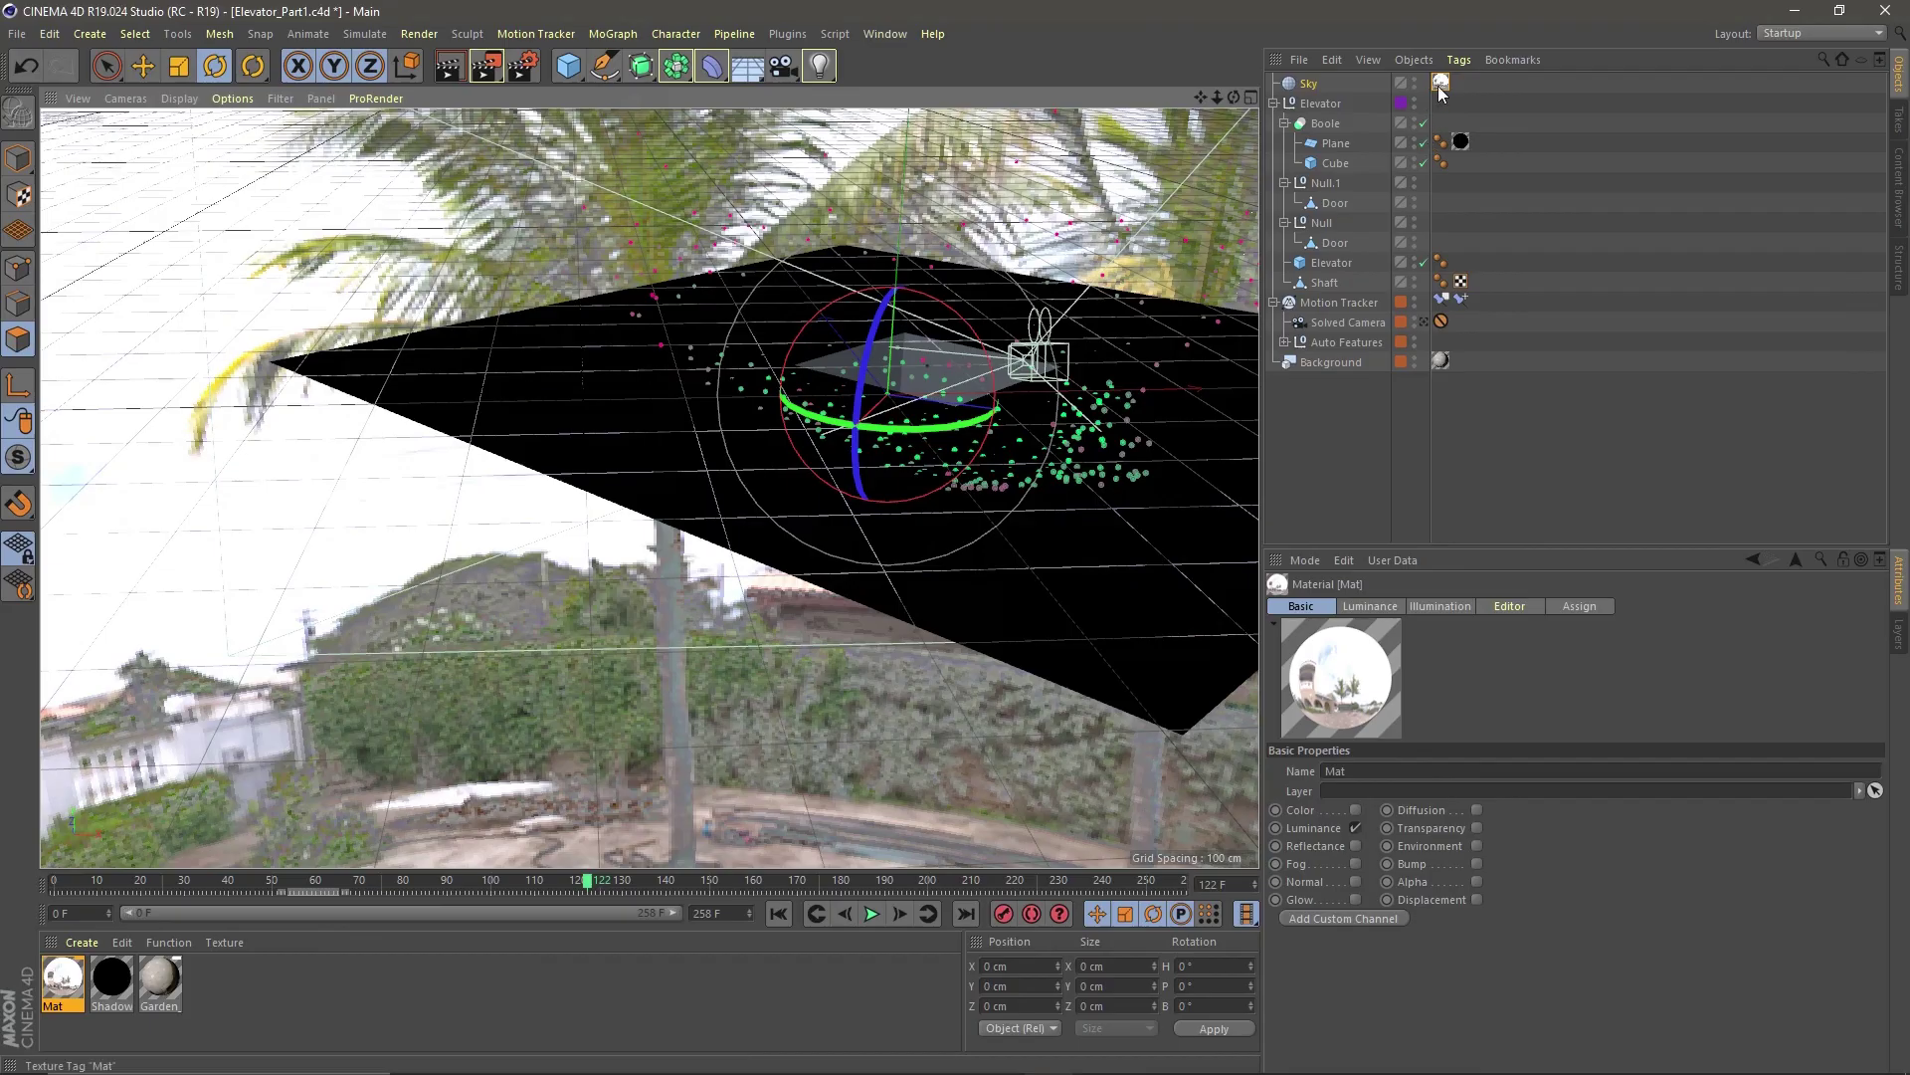
- Set Length U of the Sky's texture tag to -100 % to mirror the HDRI horizontally
left_click(1439, 83)
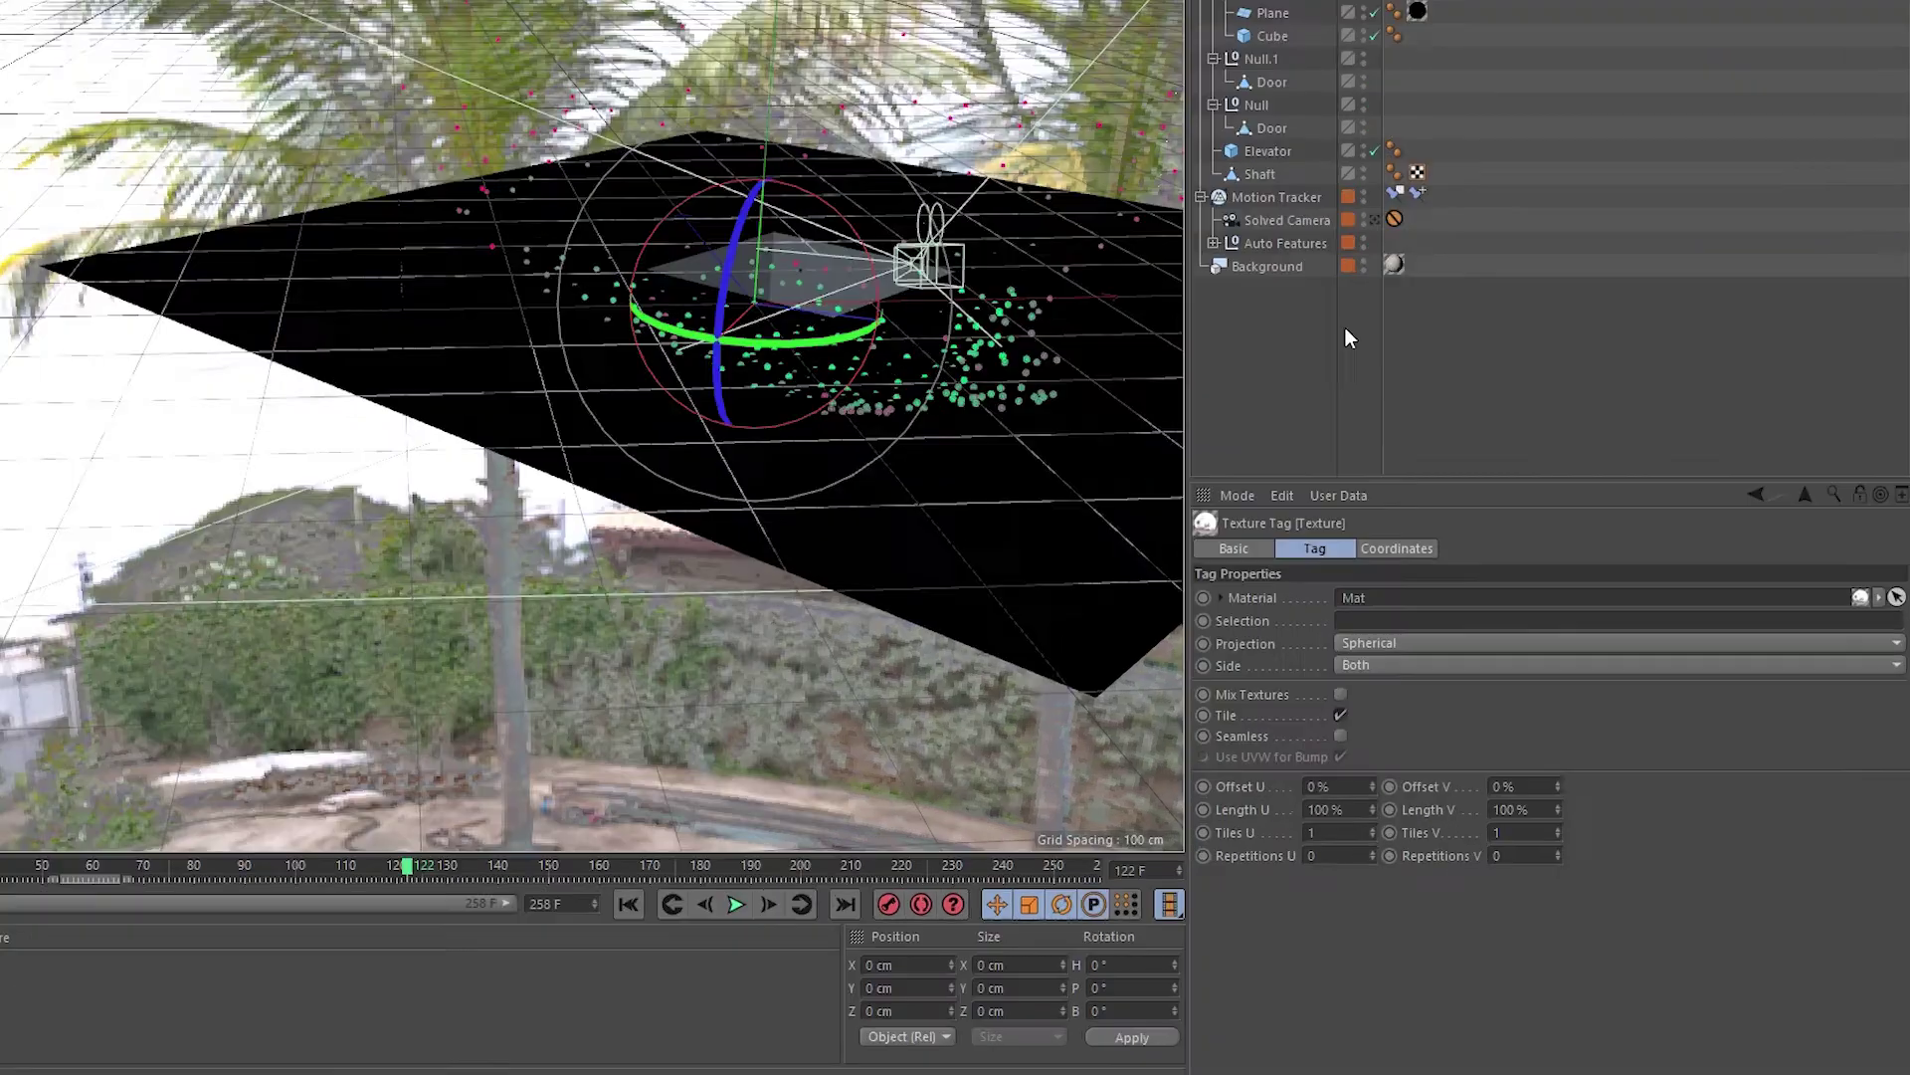
type("-100")
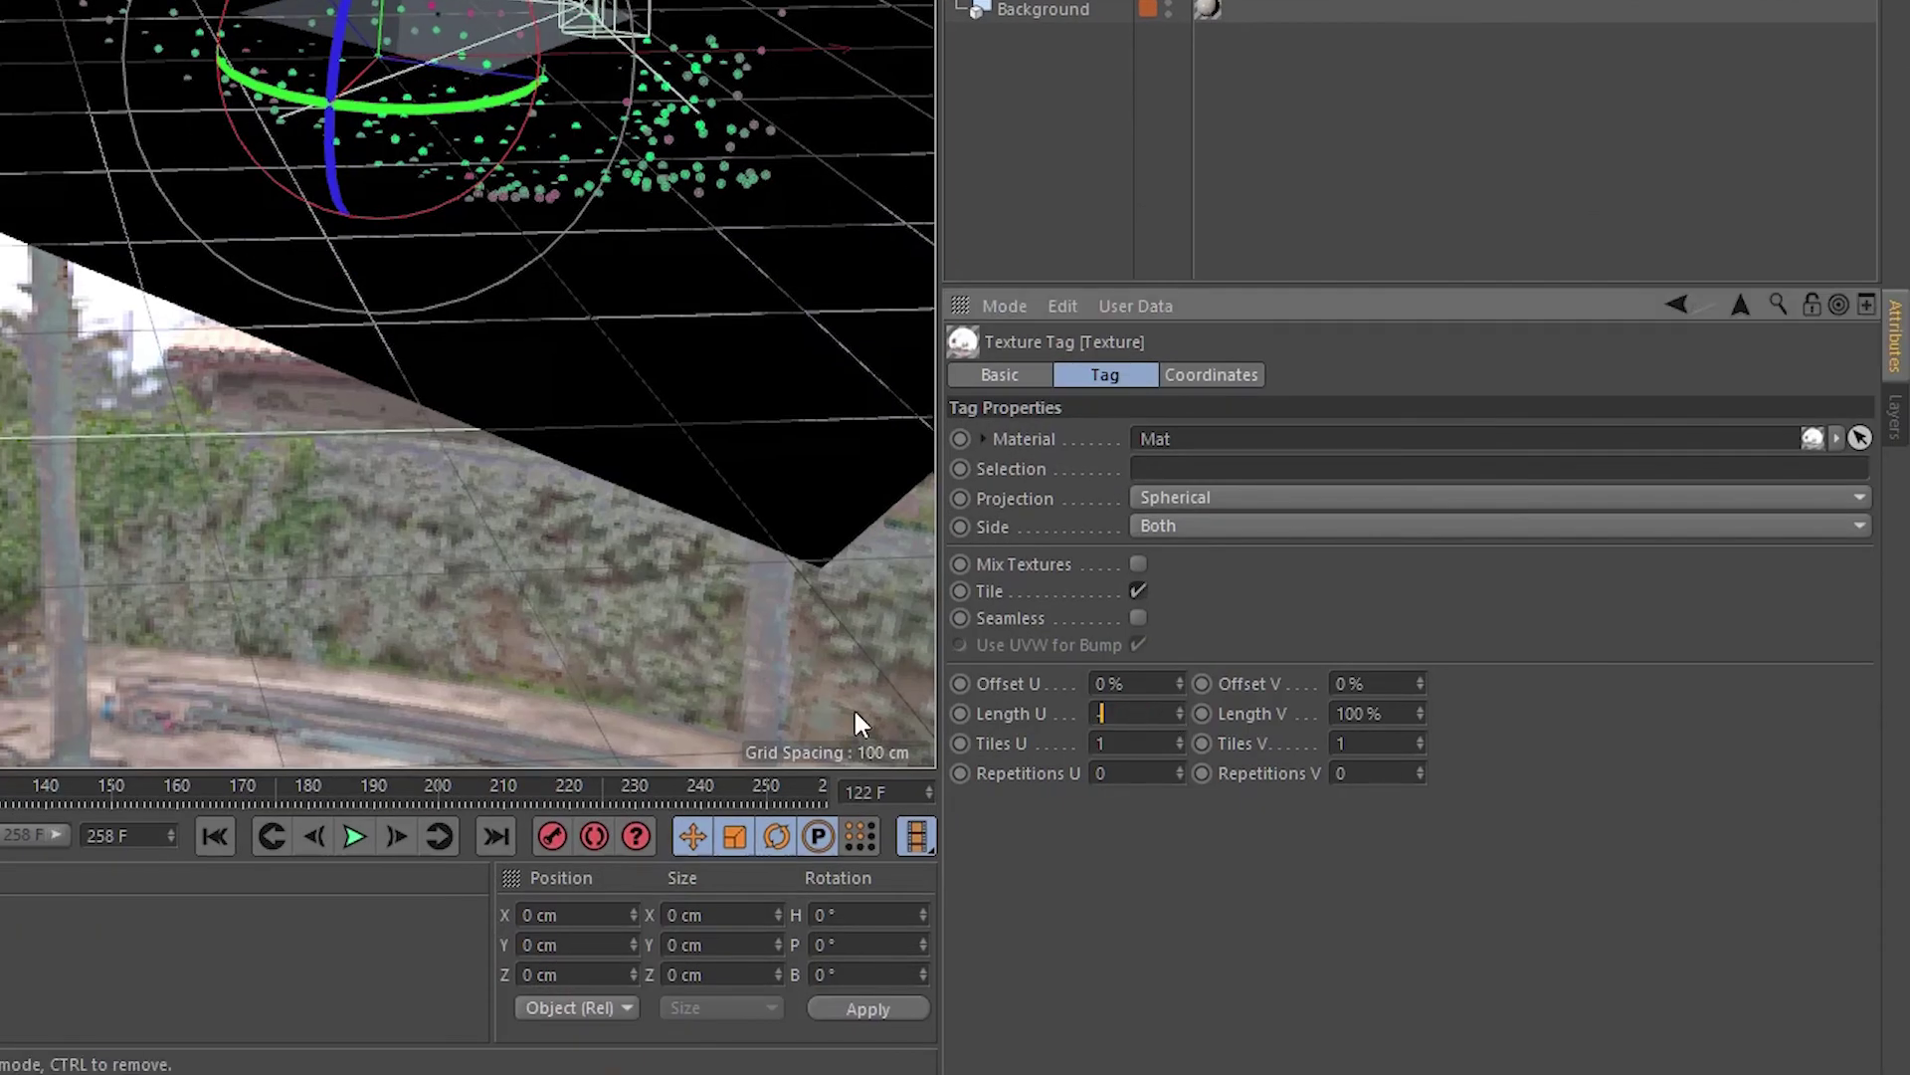
key("Return")
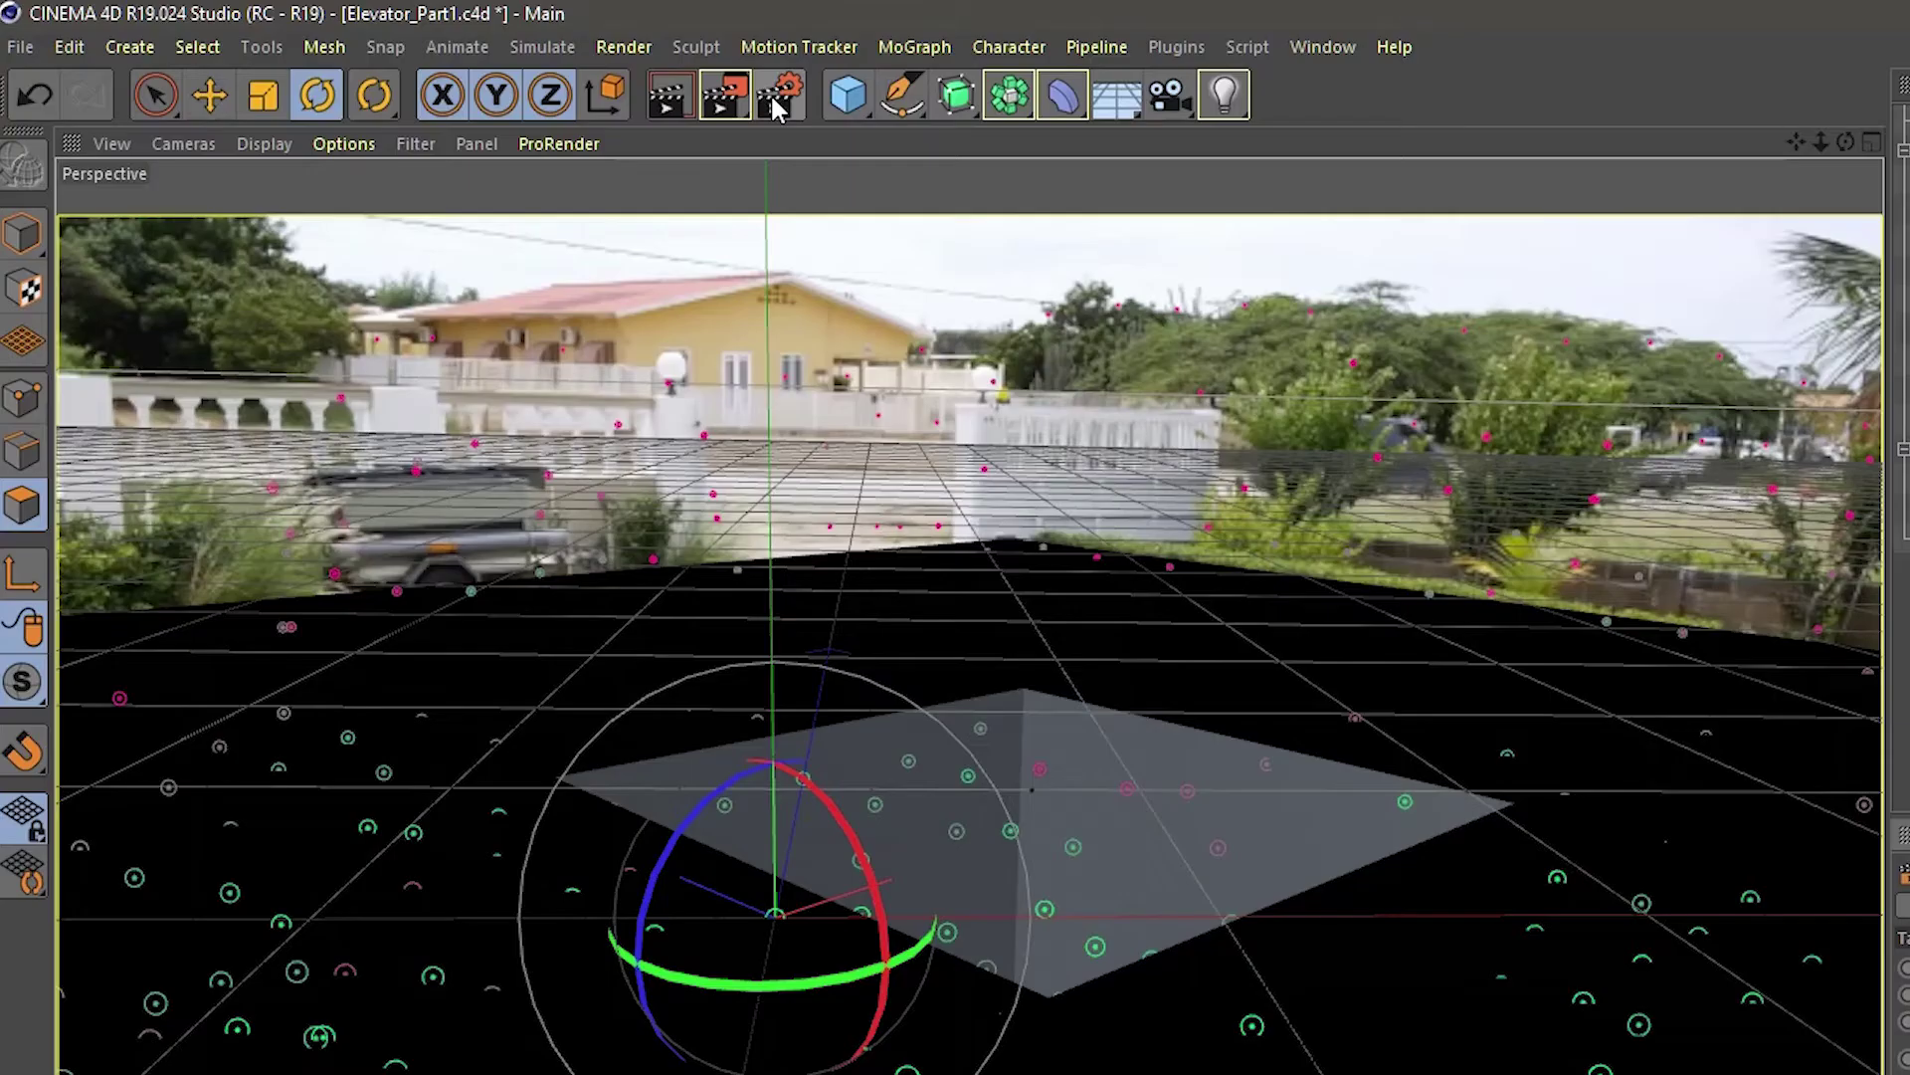
- Set the renderer to Physical in the render settings
left_click(517, 66)
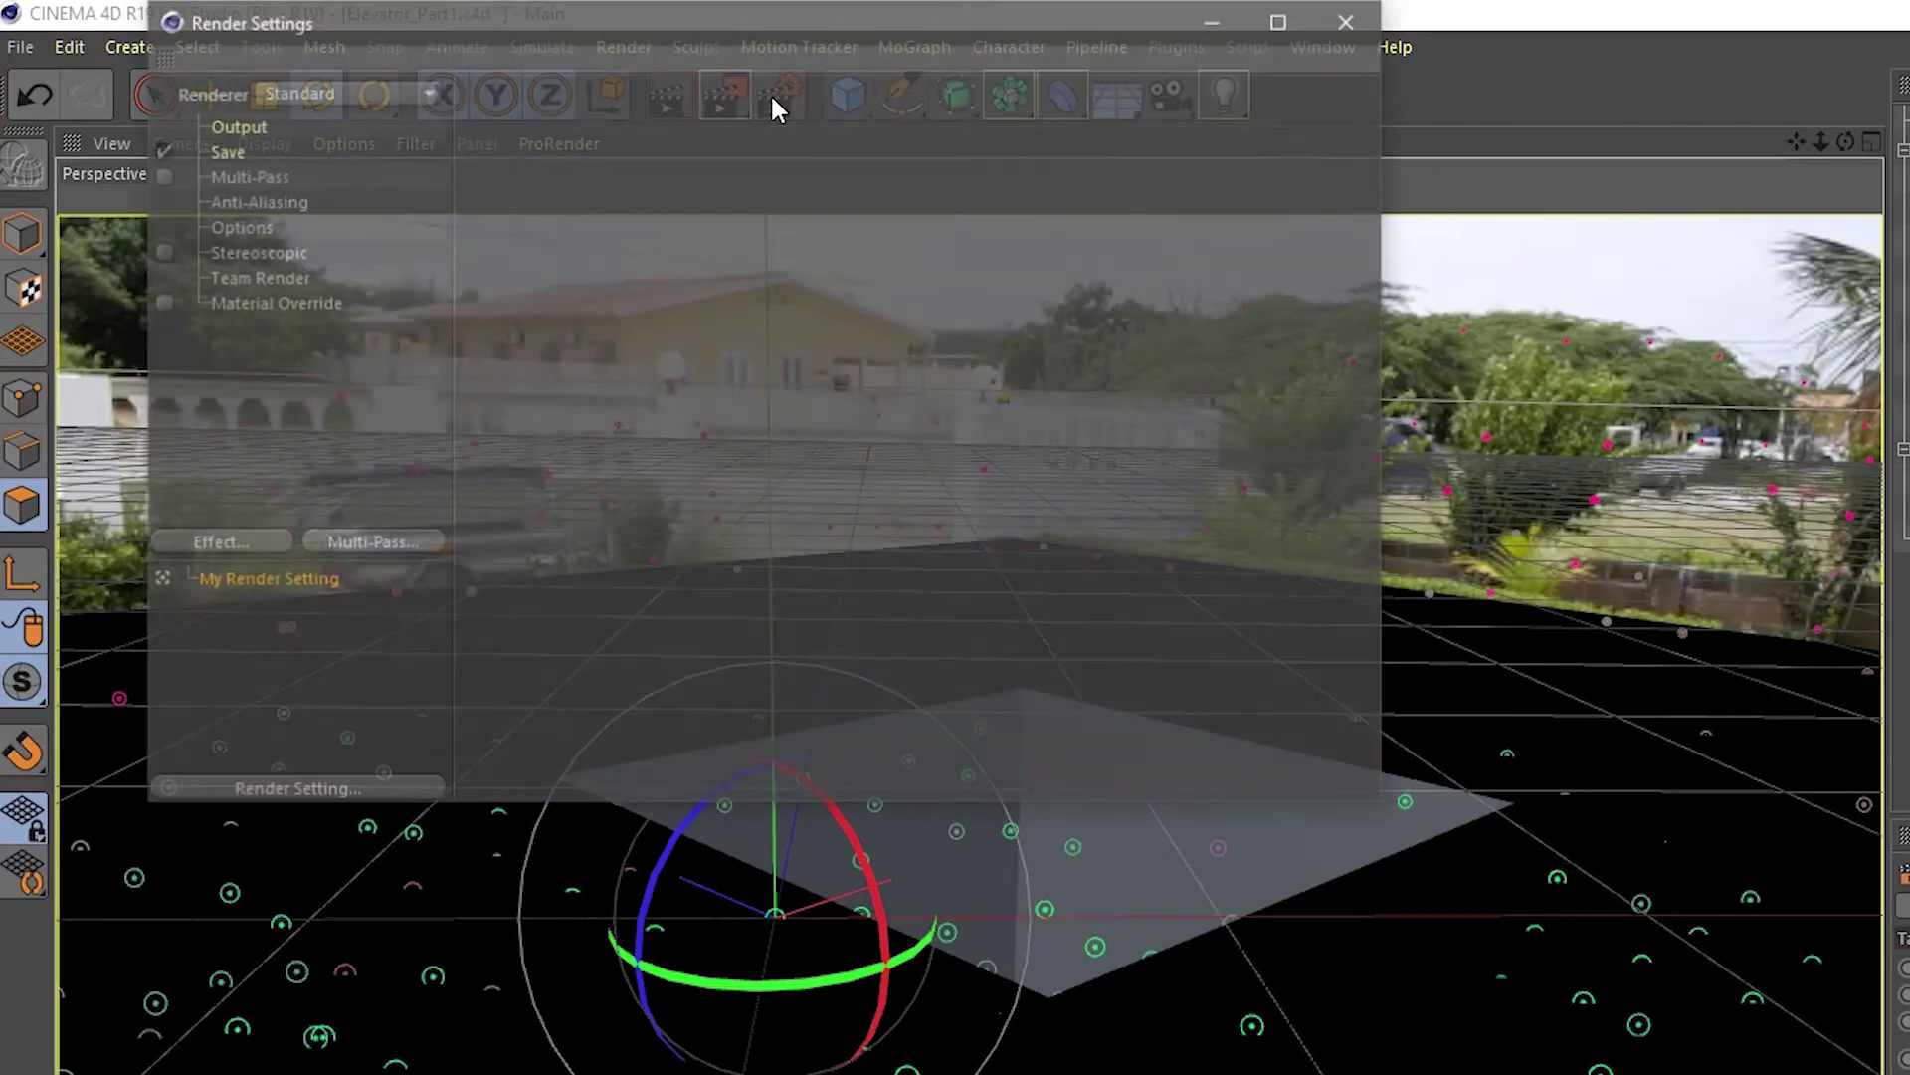
left_click(343, 90)
left_click(326, 151)
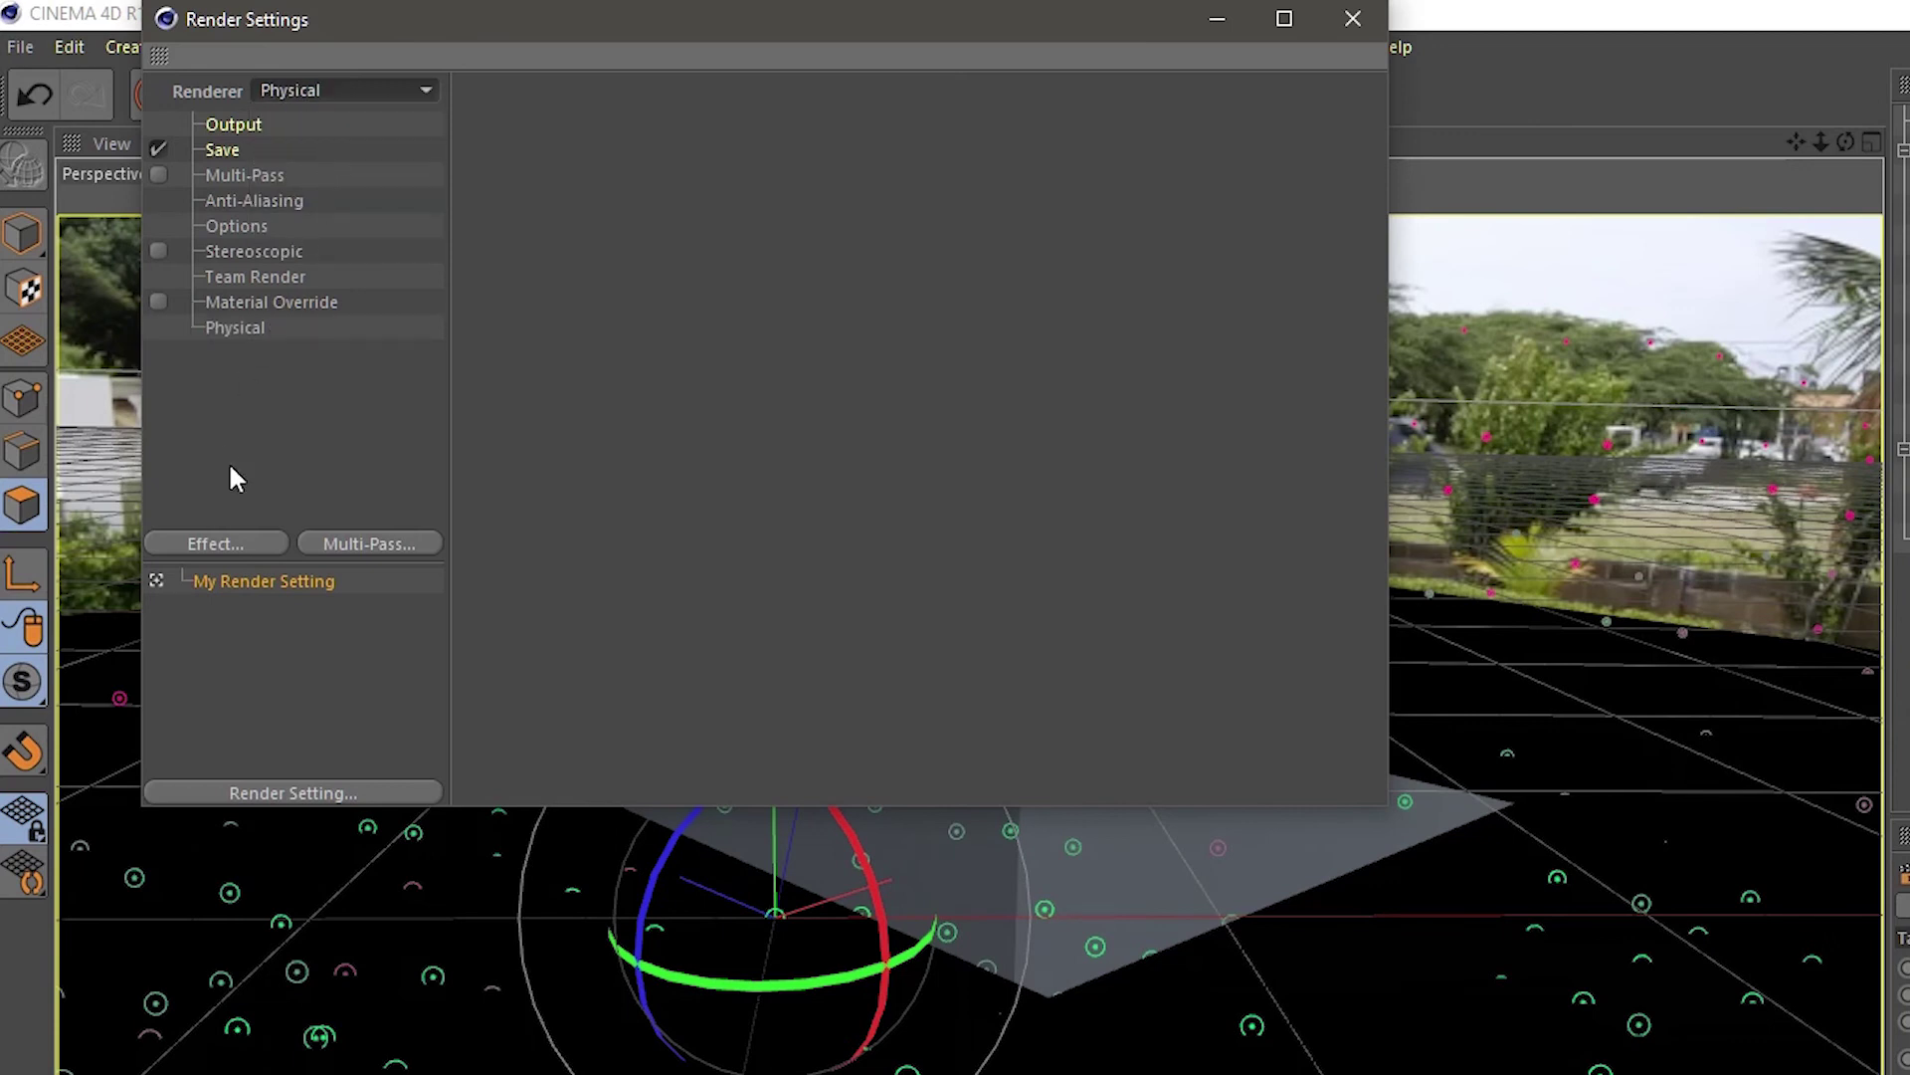
- Add the Global Illumination effect with Light Mapping as its secondary method, check the image save settings, and close the render settings
left_click(253, 543)
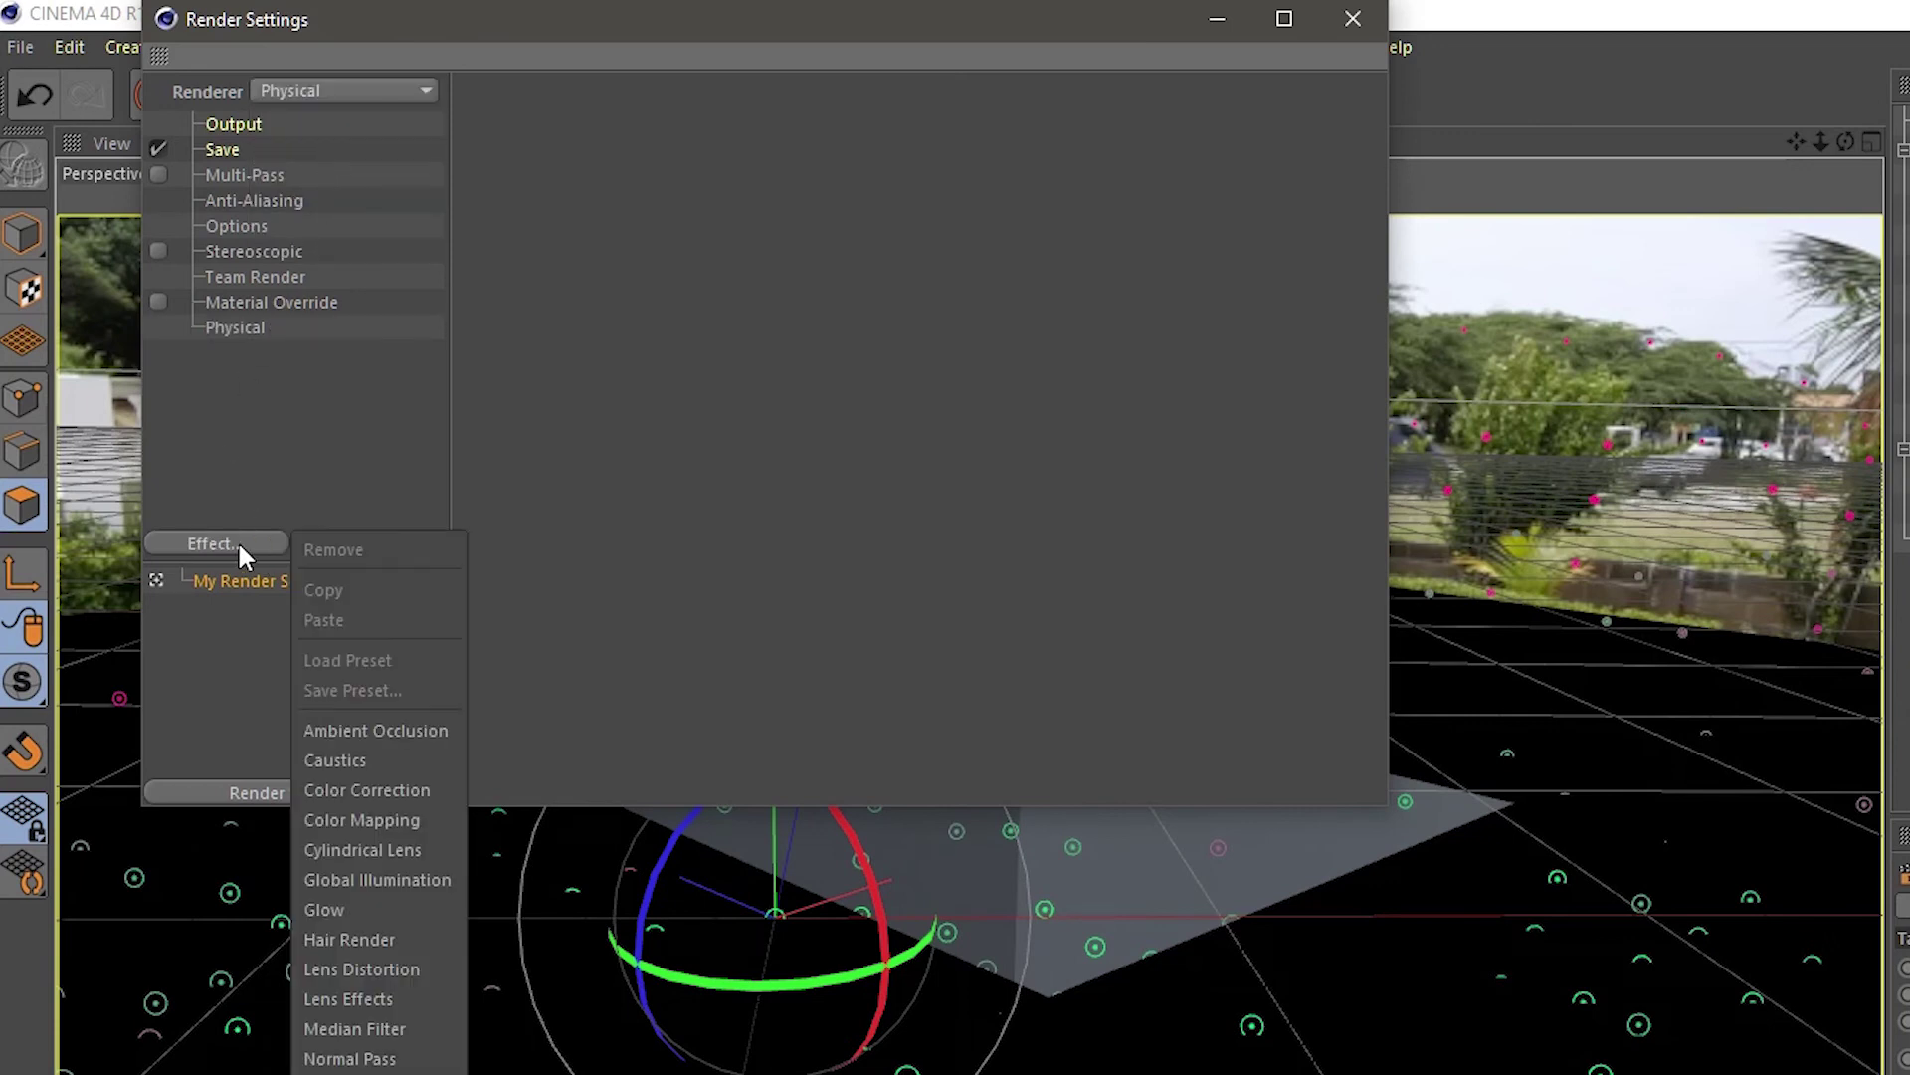
left_click(380, 887)
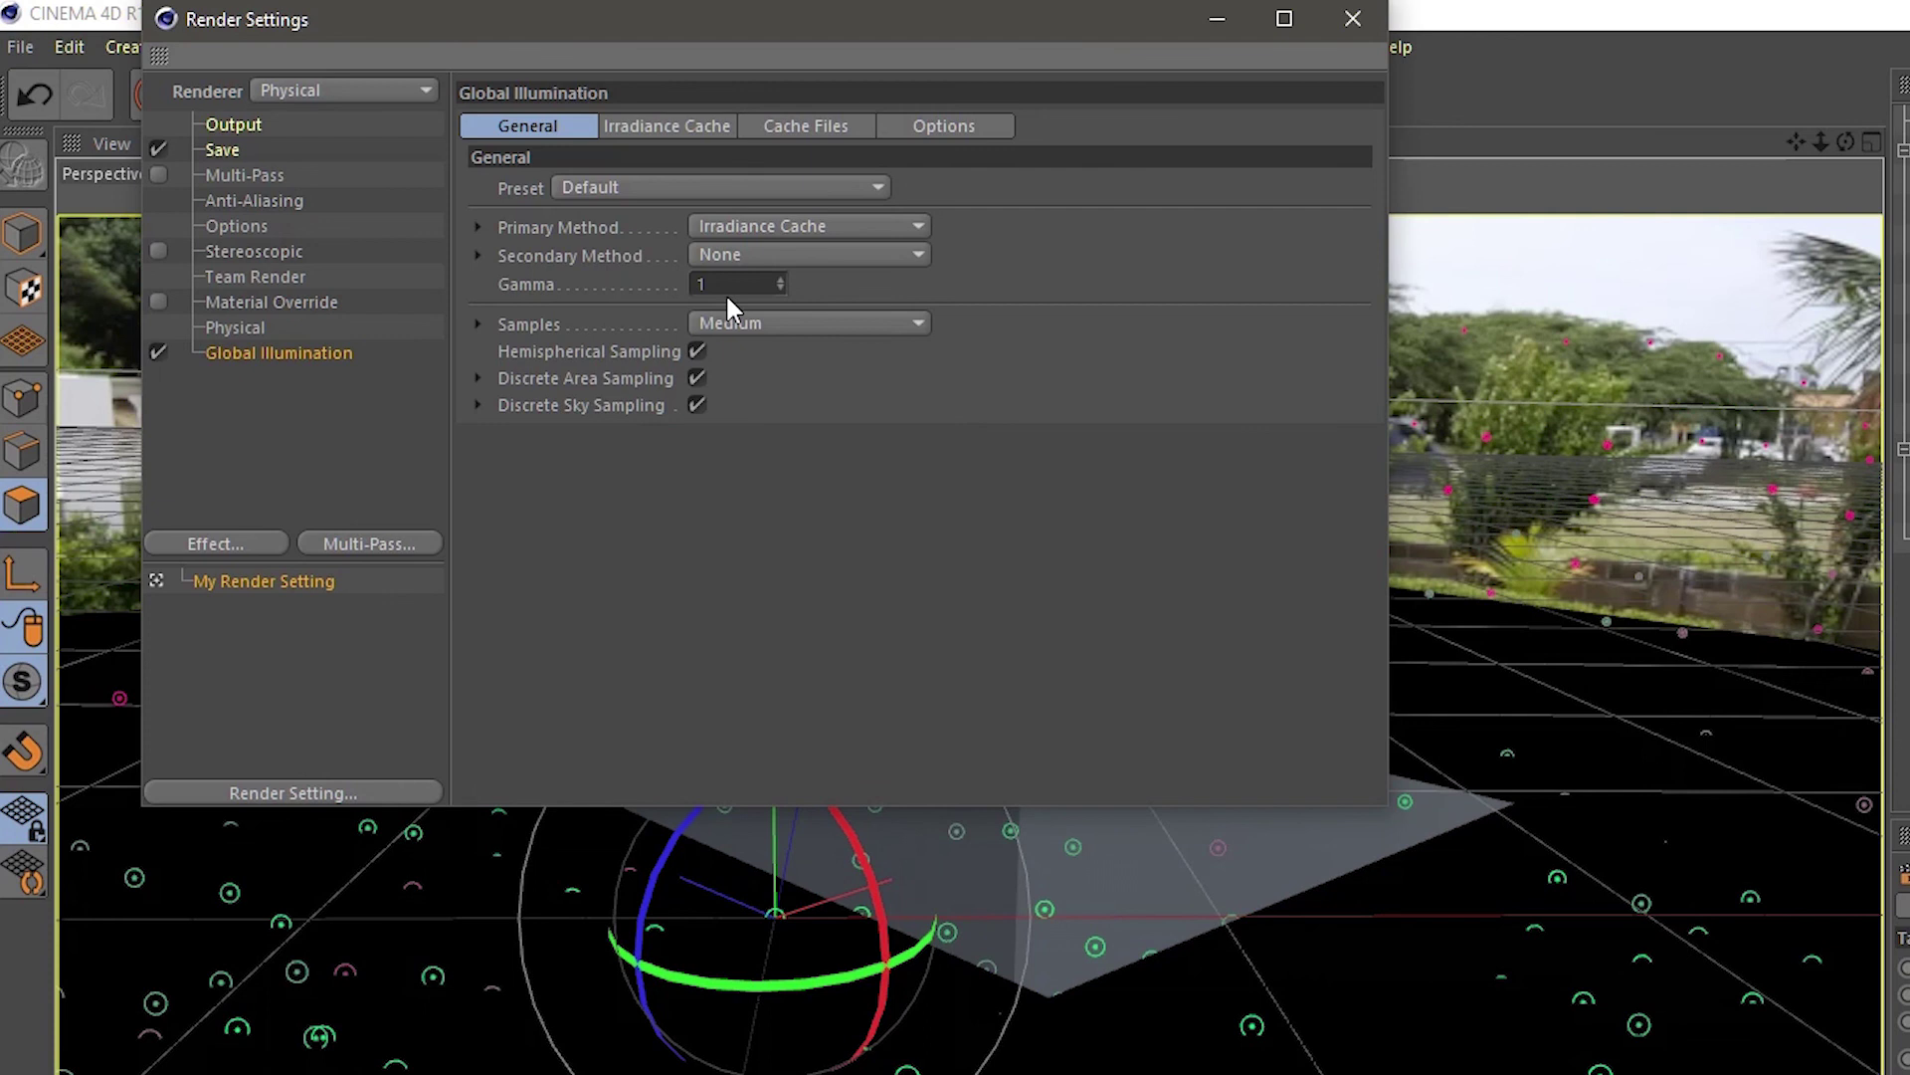
left_click(730, 257)
left_click(744, 369)
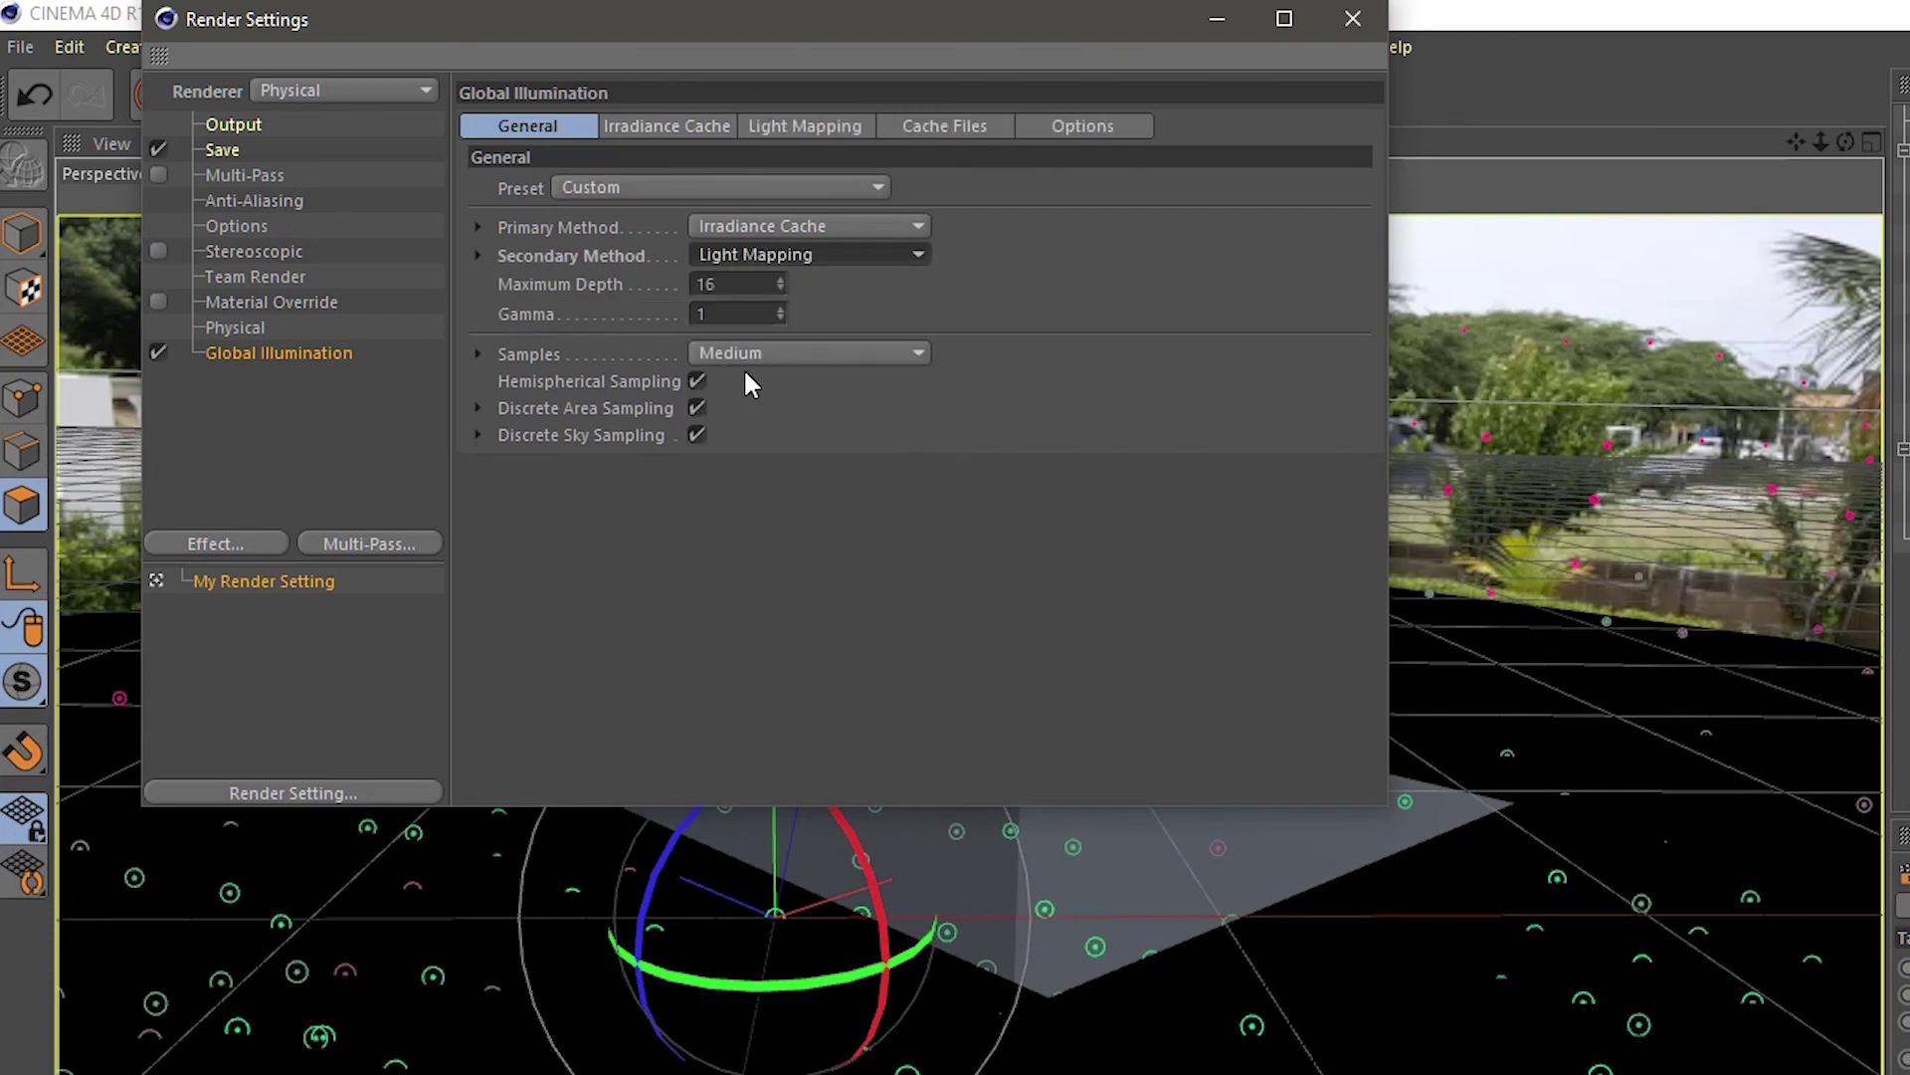
left_click(233, 150)
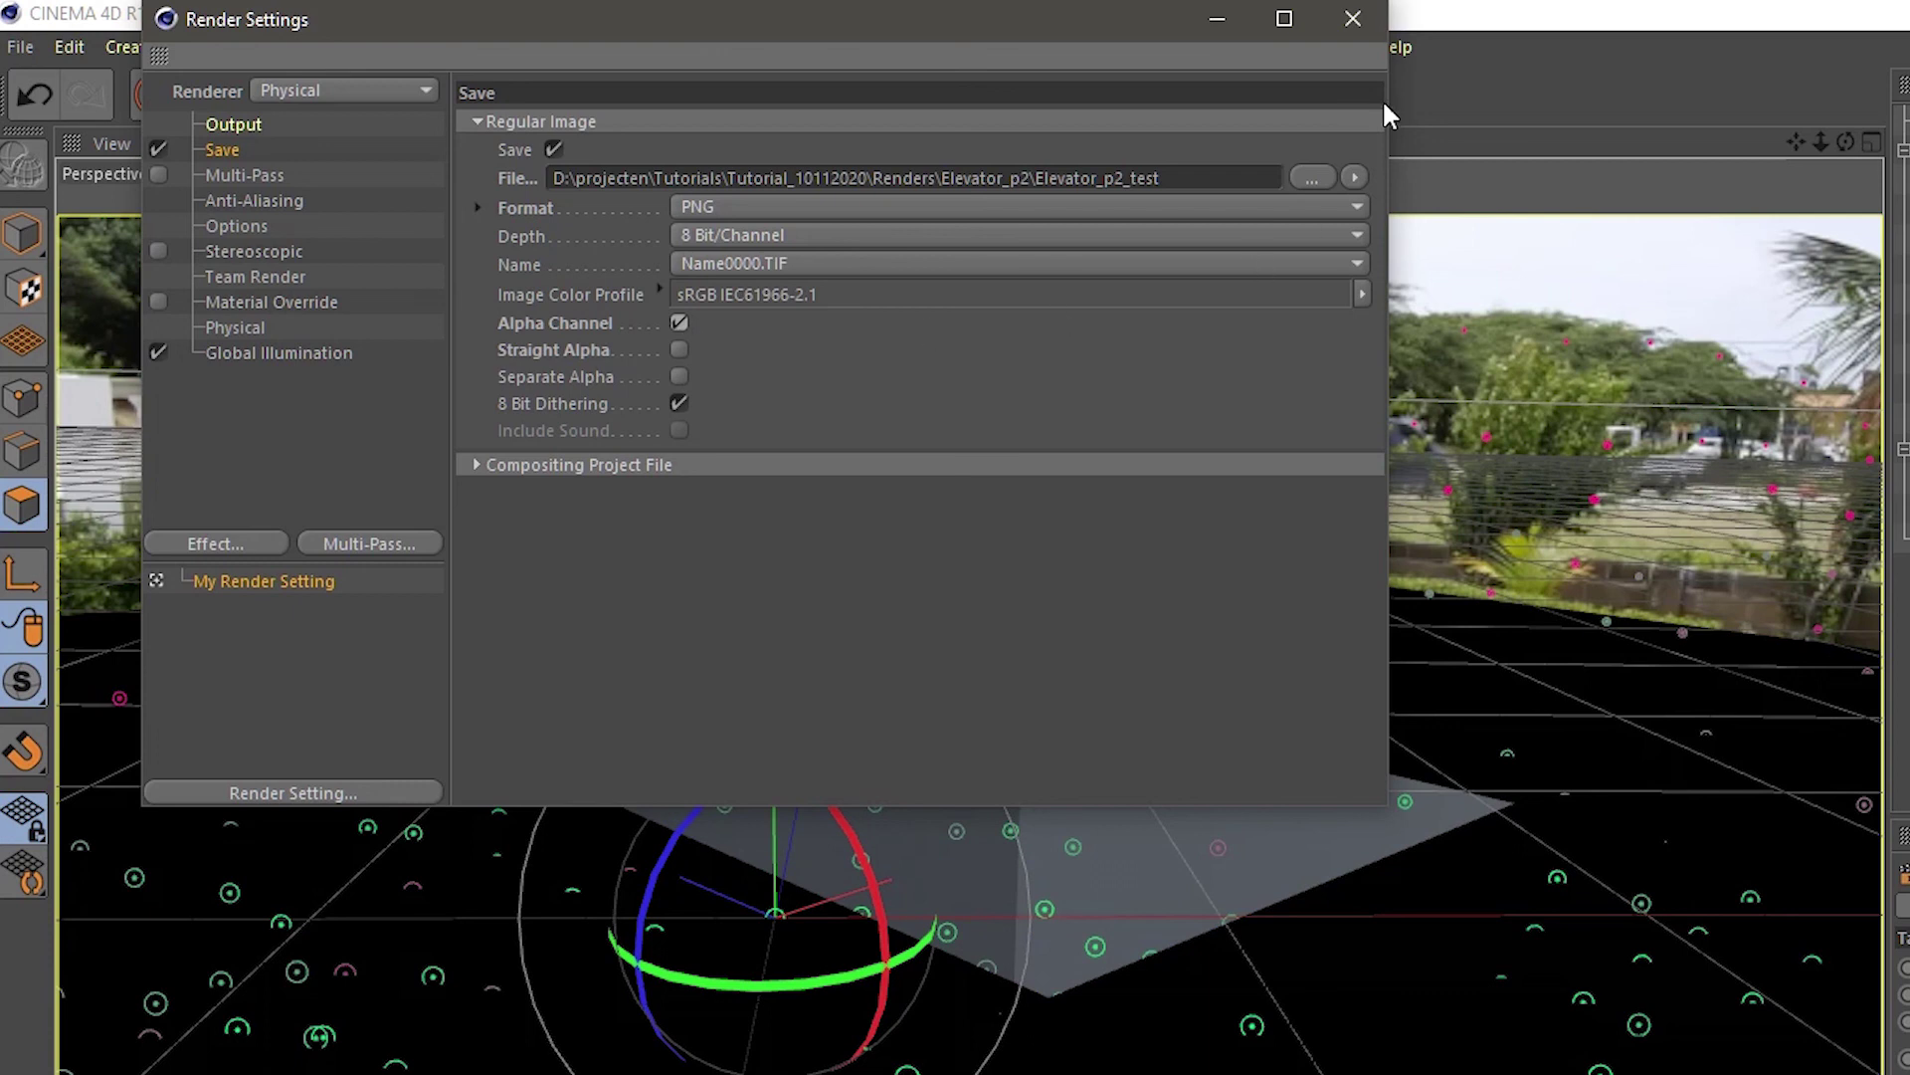
left_click(1355, 18)
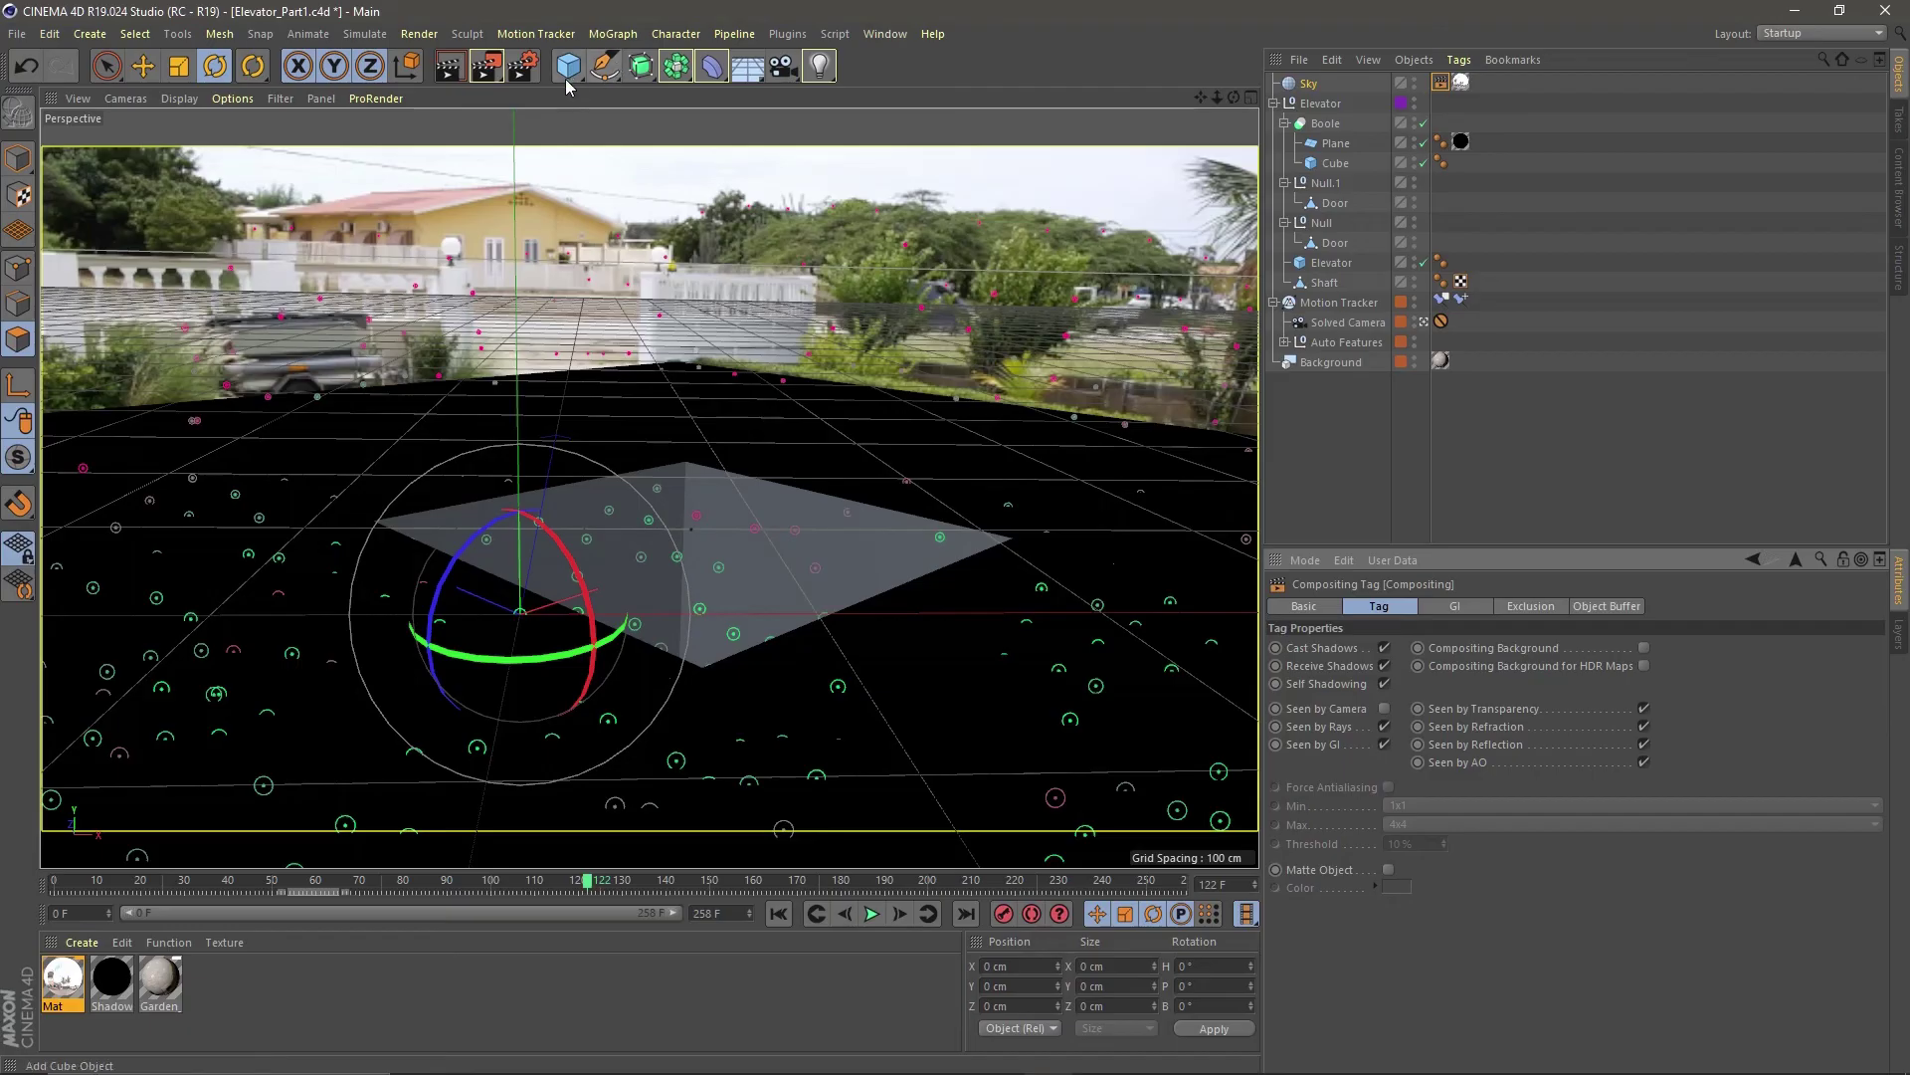
- Add a sphere with a radius of 75 cm and set its Y position to 75 cm
left_click(847, 96)
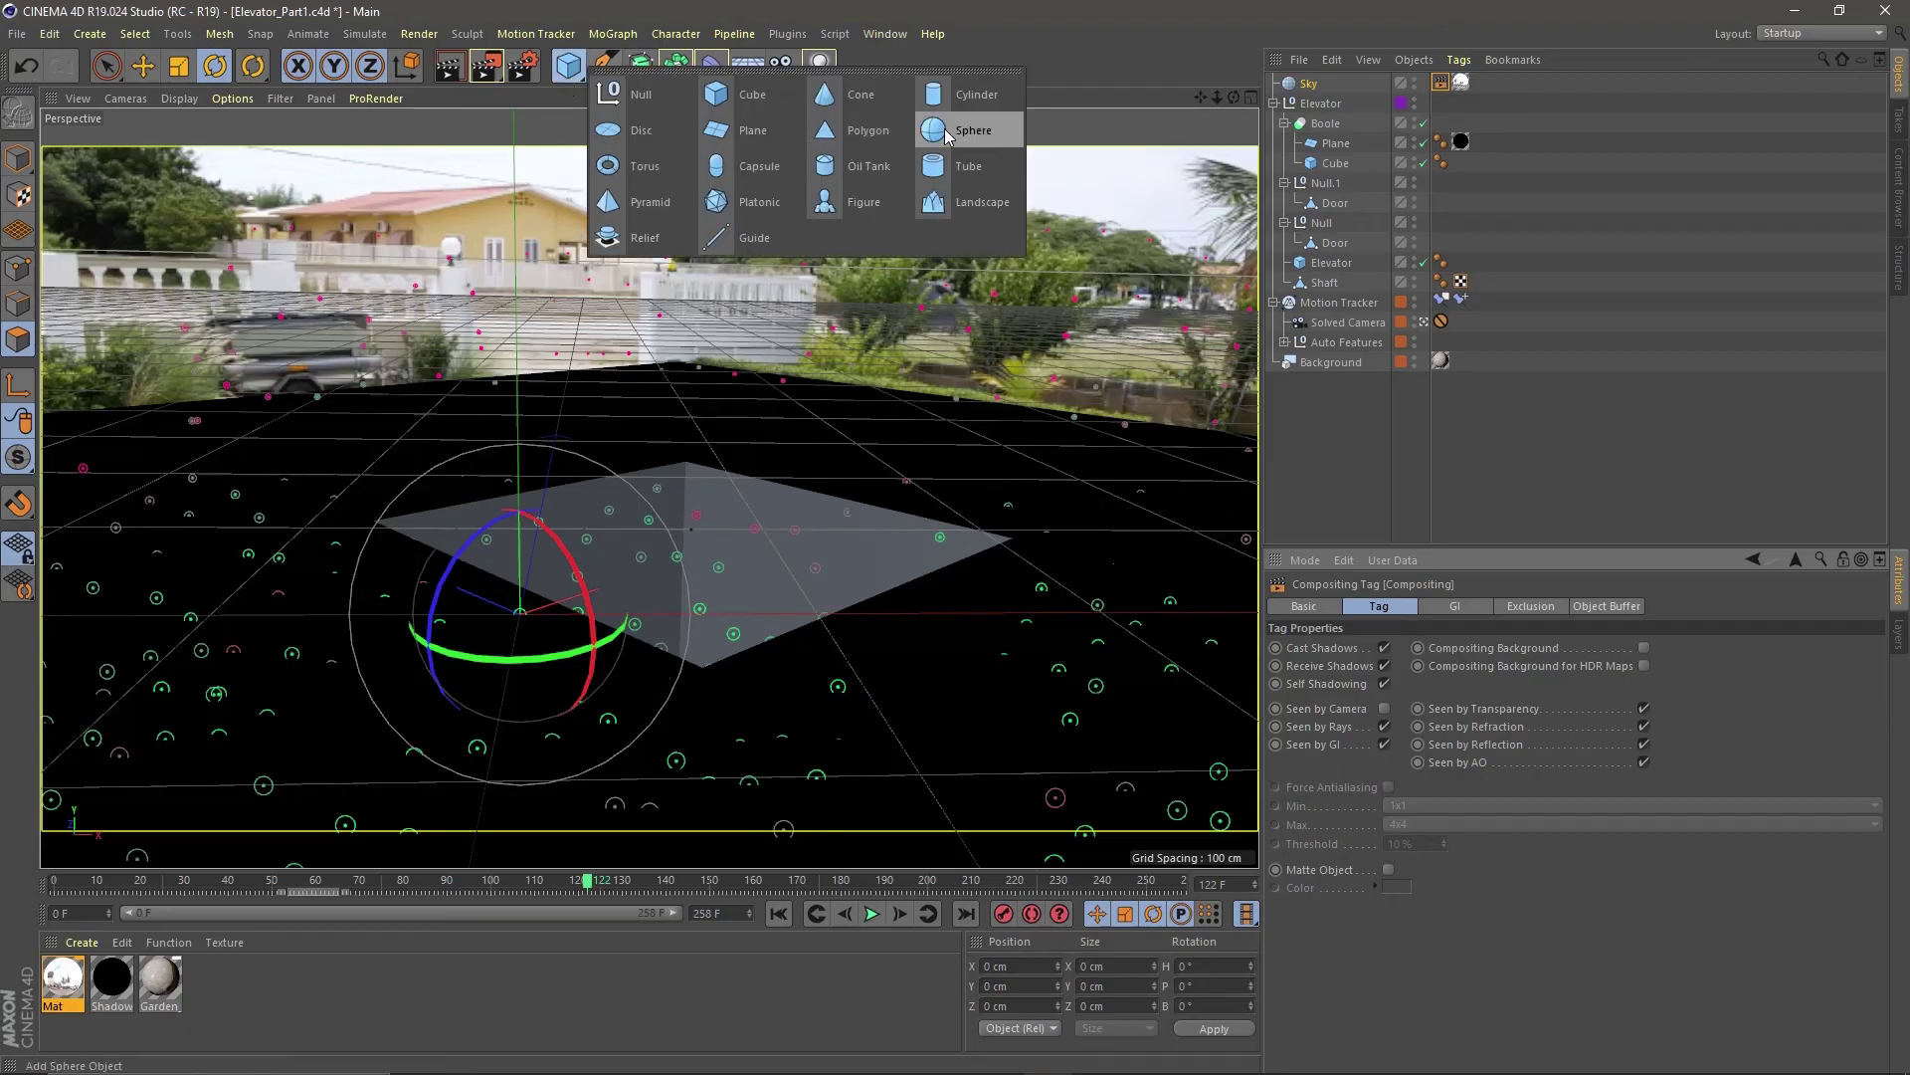
left_click(946, 132)
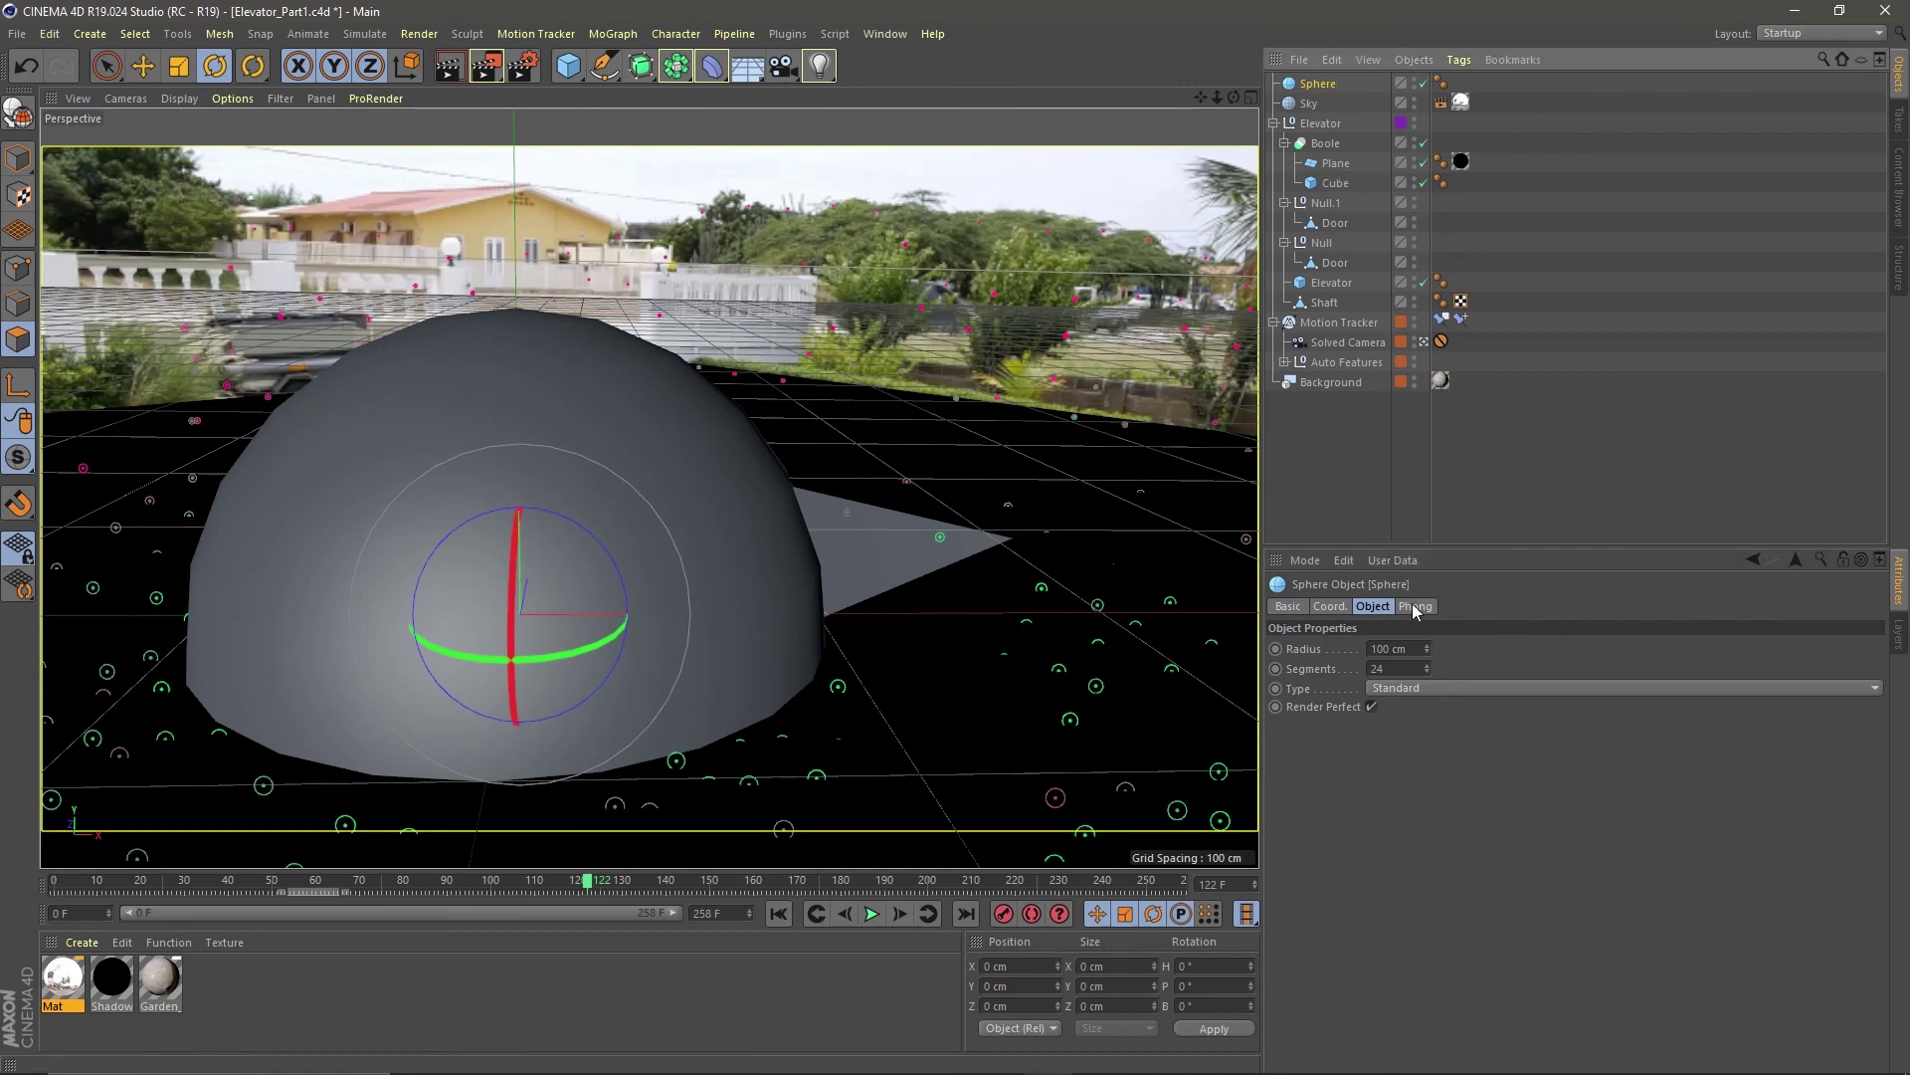
double_click(1398, 648)
type("15")
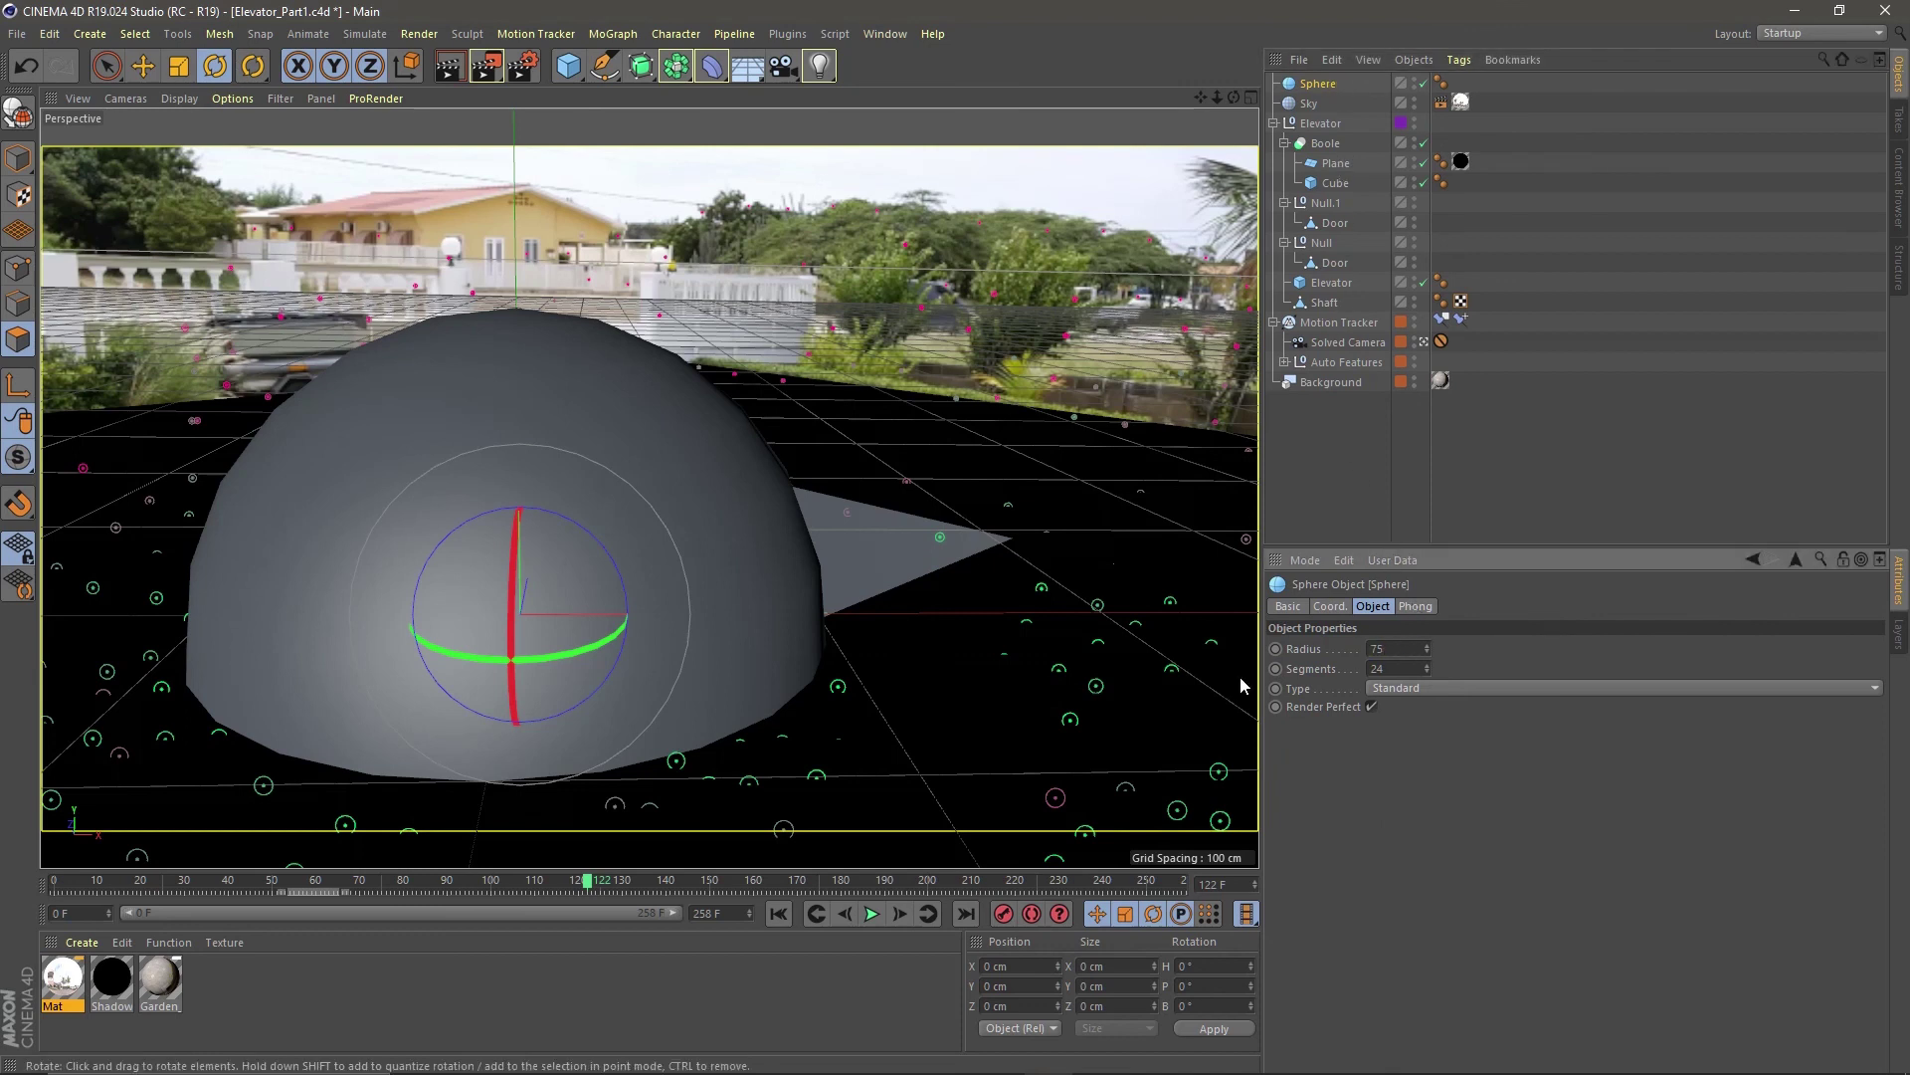
key("Return")
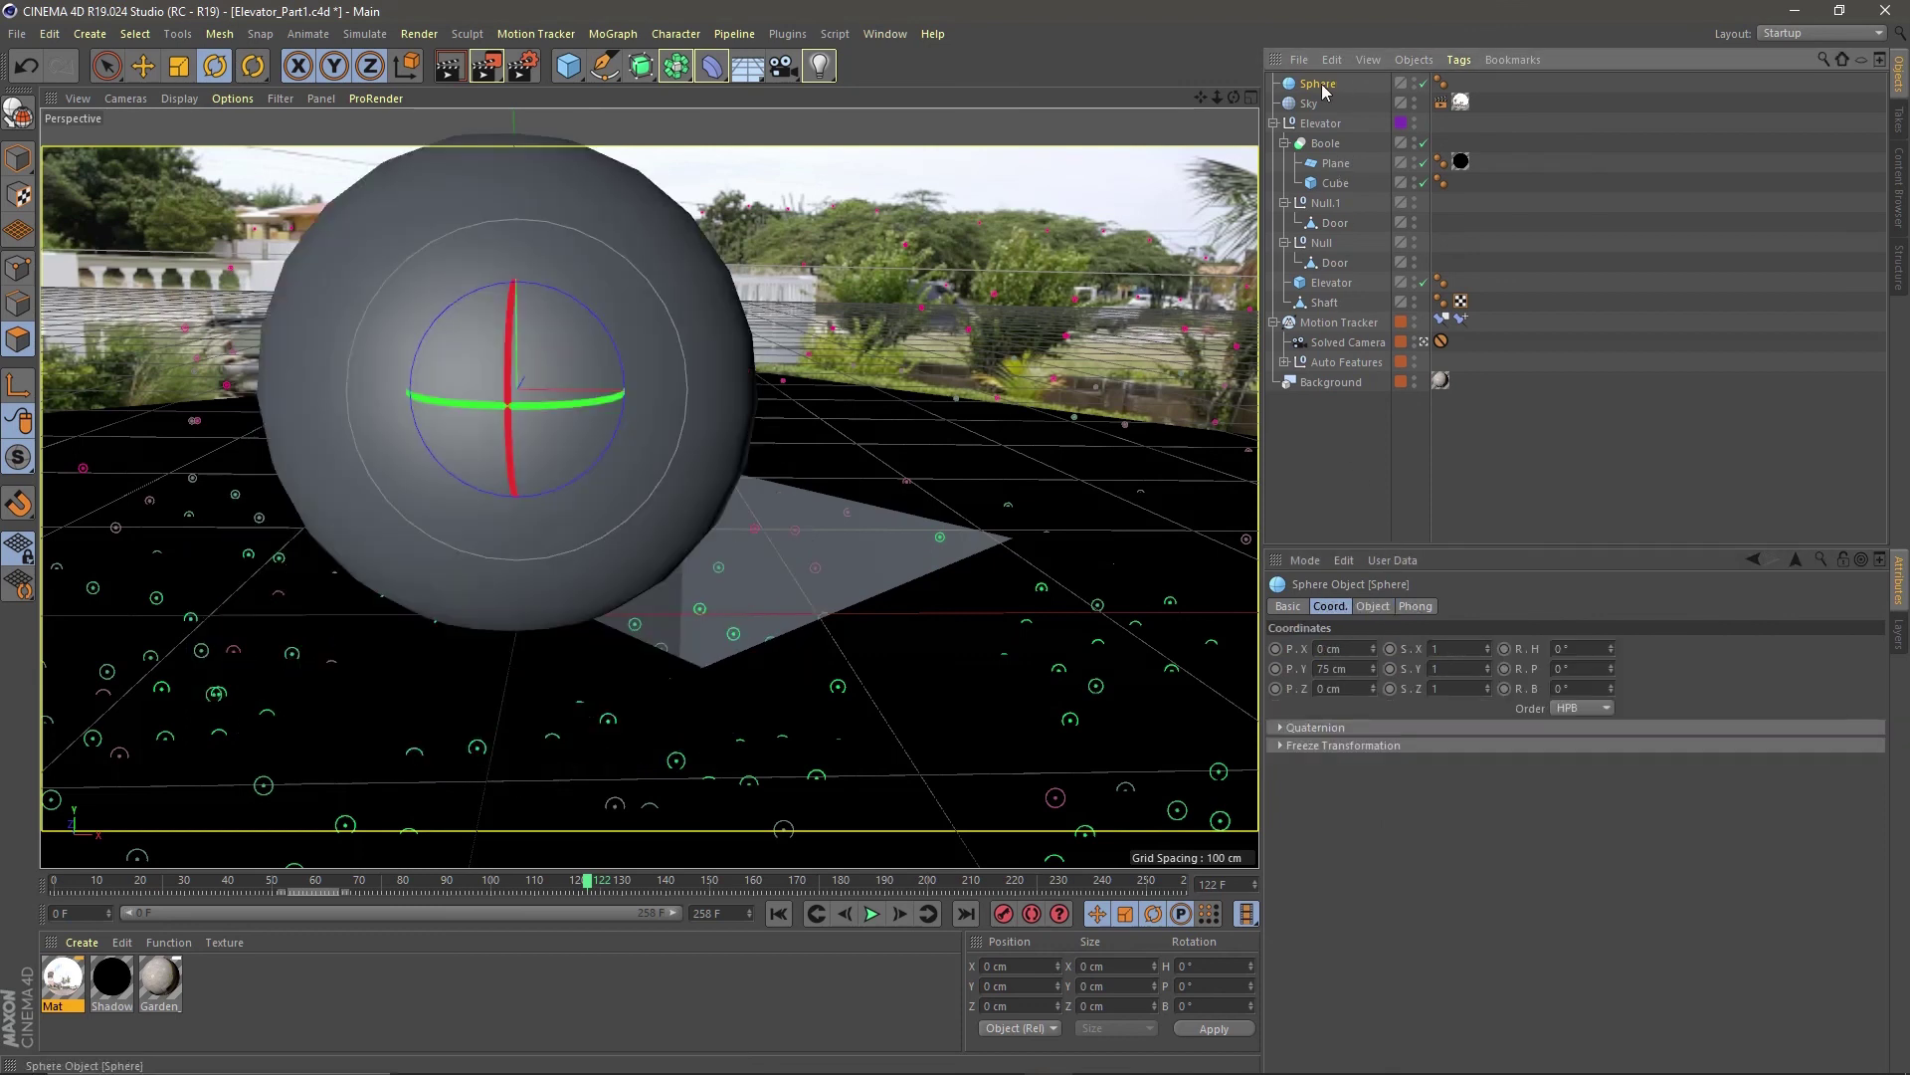
- Make the sphere a child of the Elevator cube, set its X and Z positions to 0 cm, and go to frame 161
left_click_drag(1318, 83, 1363, 278)
double_click(1334, 647)
type("0")
key("Tab")
type("0")
key("Return")
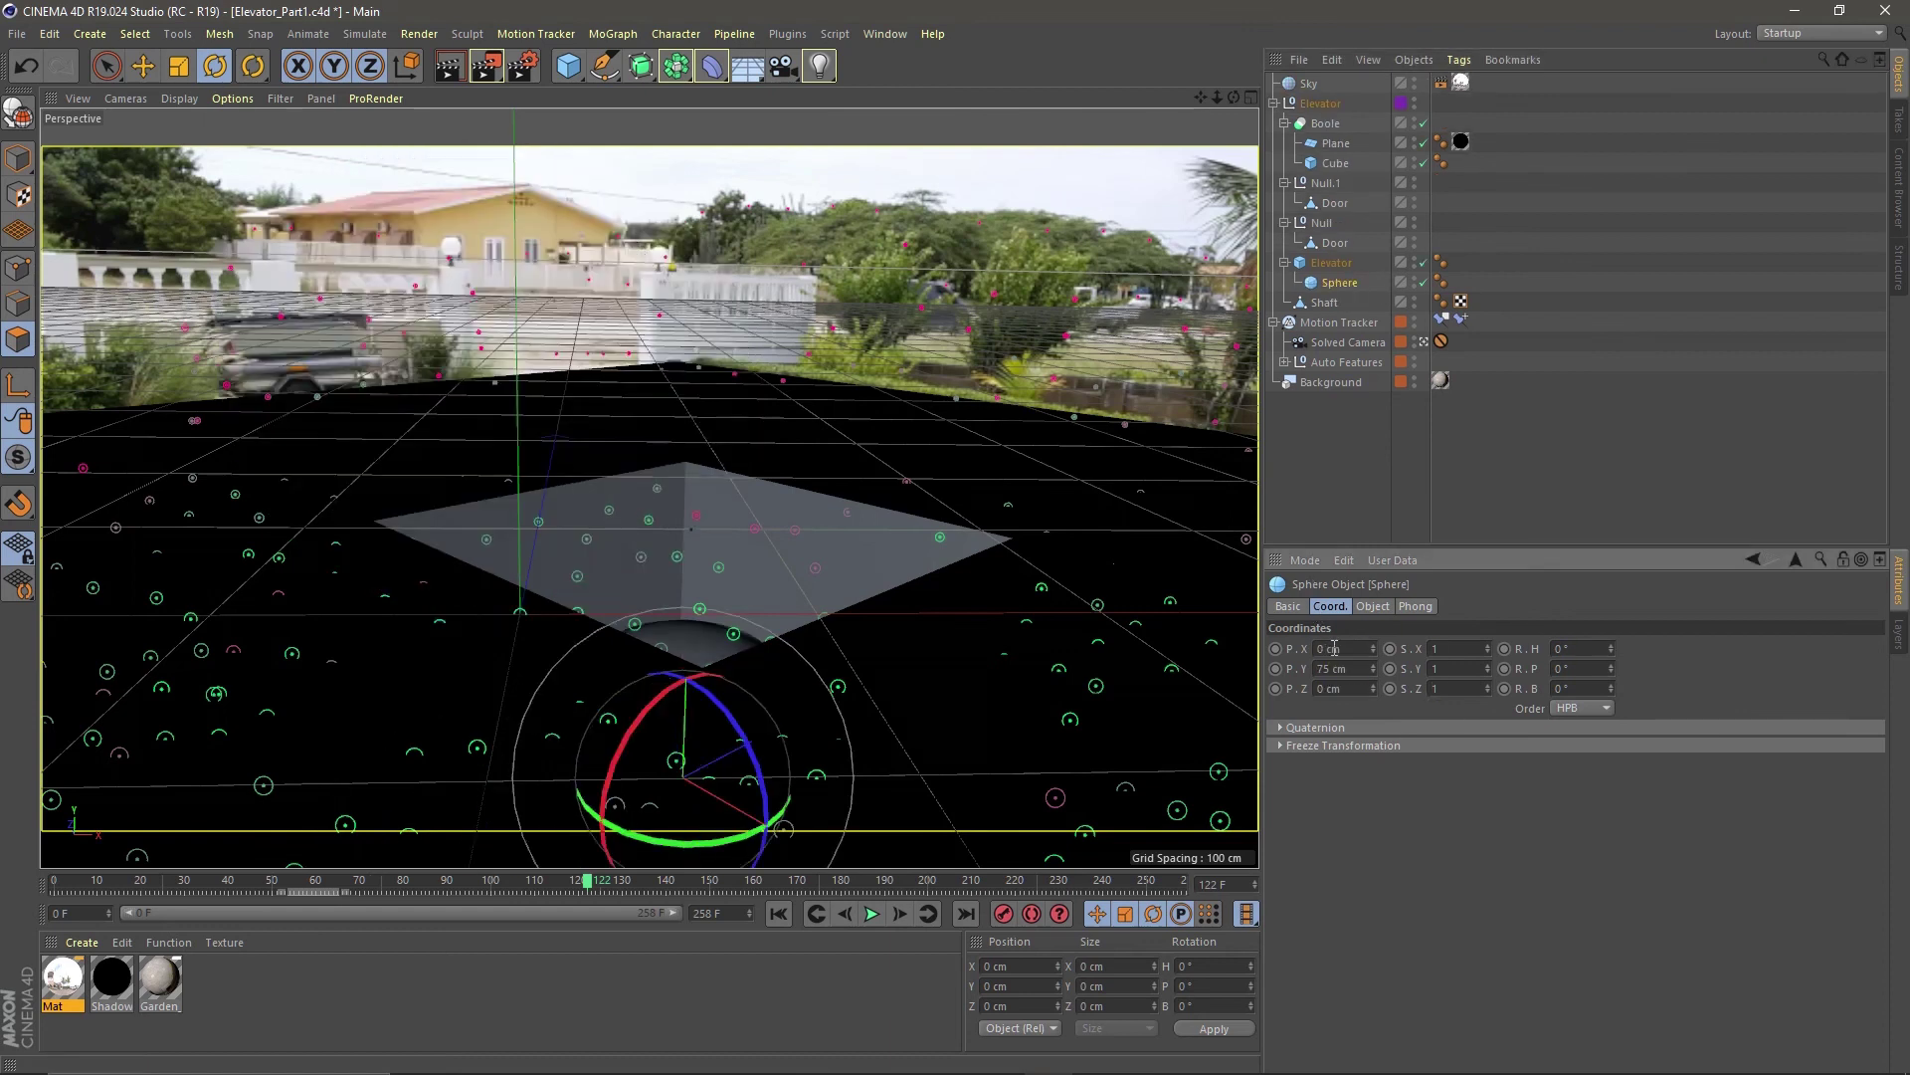
left_click_drag(593, 881, 757, 880)
- Create a new material, add a reflection layer to its Reflectance channel, and apply it to the sphere on the elevator
double_click(229, 983)
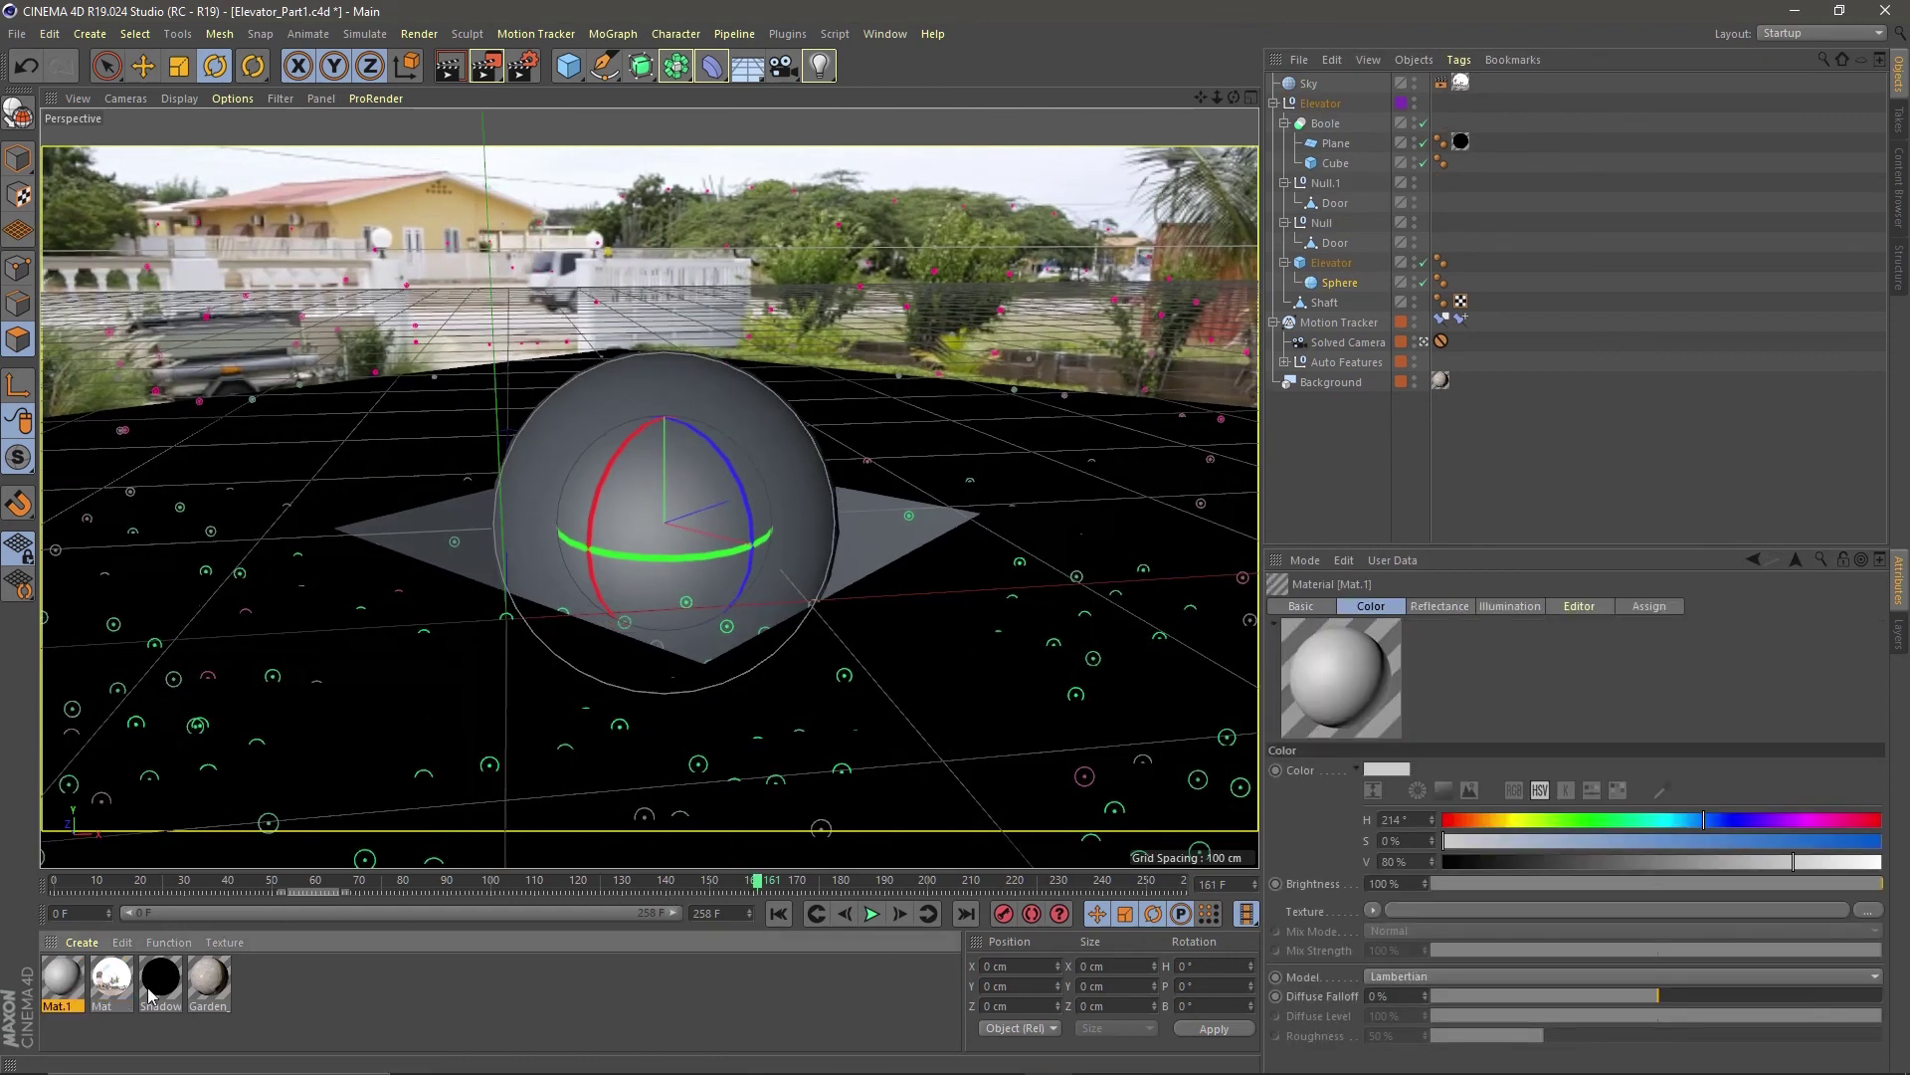
double_click(63, 978)
left_click(352, 416)
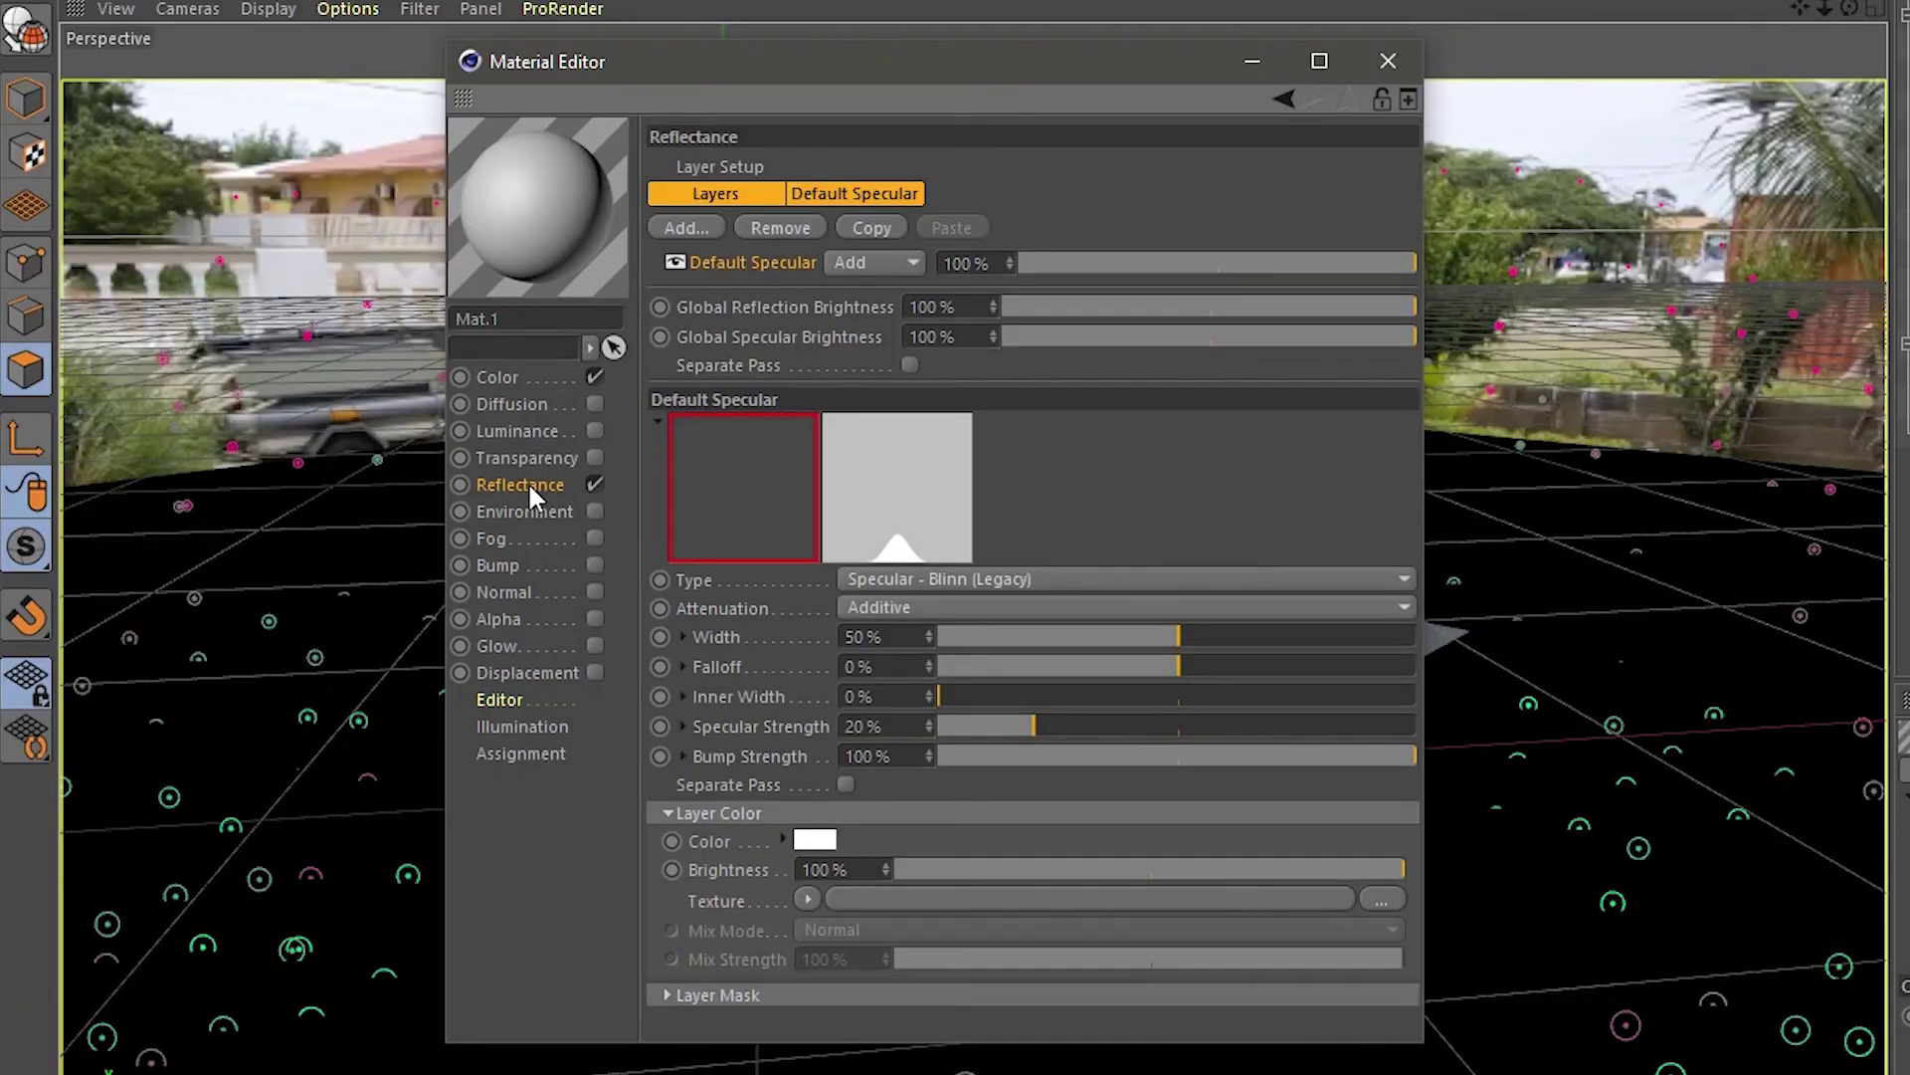
left_click(696, 227)
left_click(766, 230)
left_click(1388, 61)
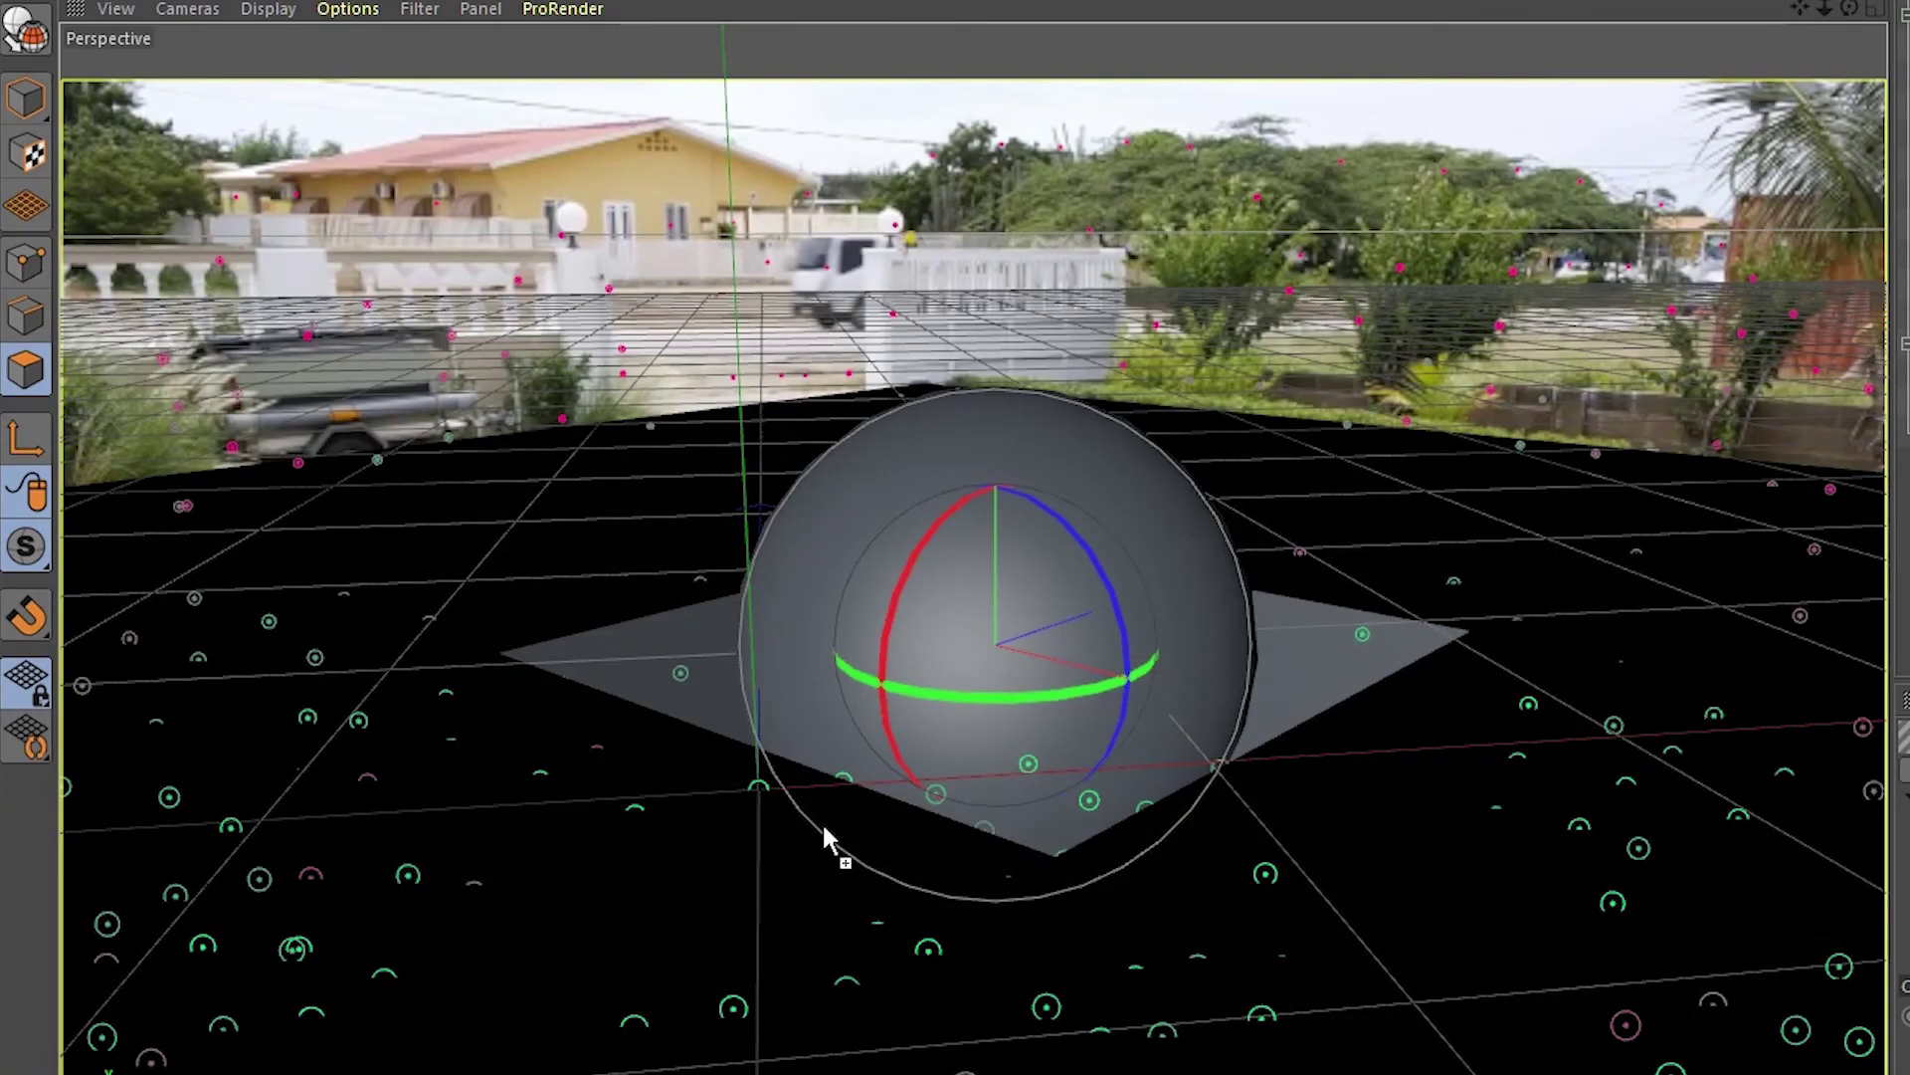
left_click_drag(822, 821, 981, 640)
- Add a Physical Sky object and disable its Sky component so that it contributes only the sun
left_click(818, 64)
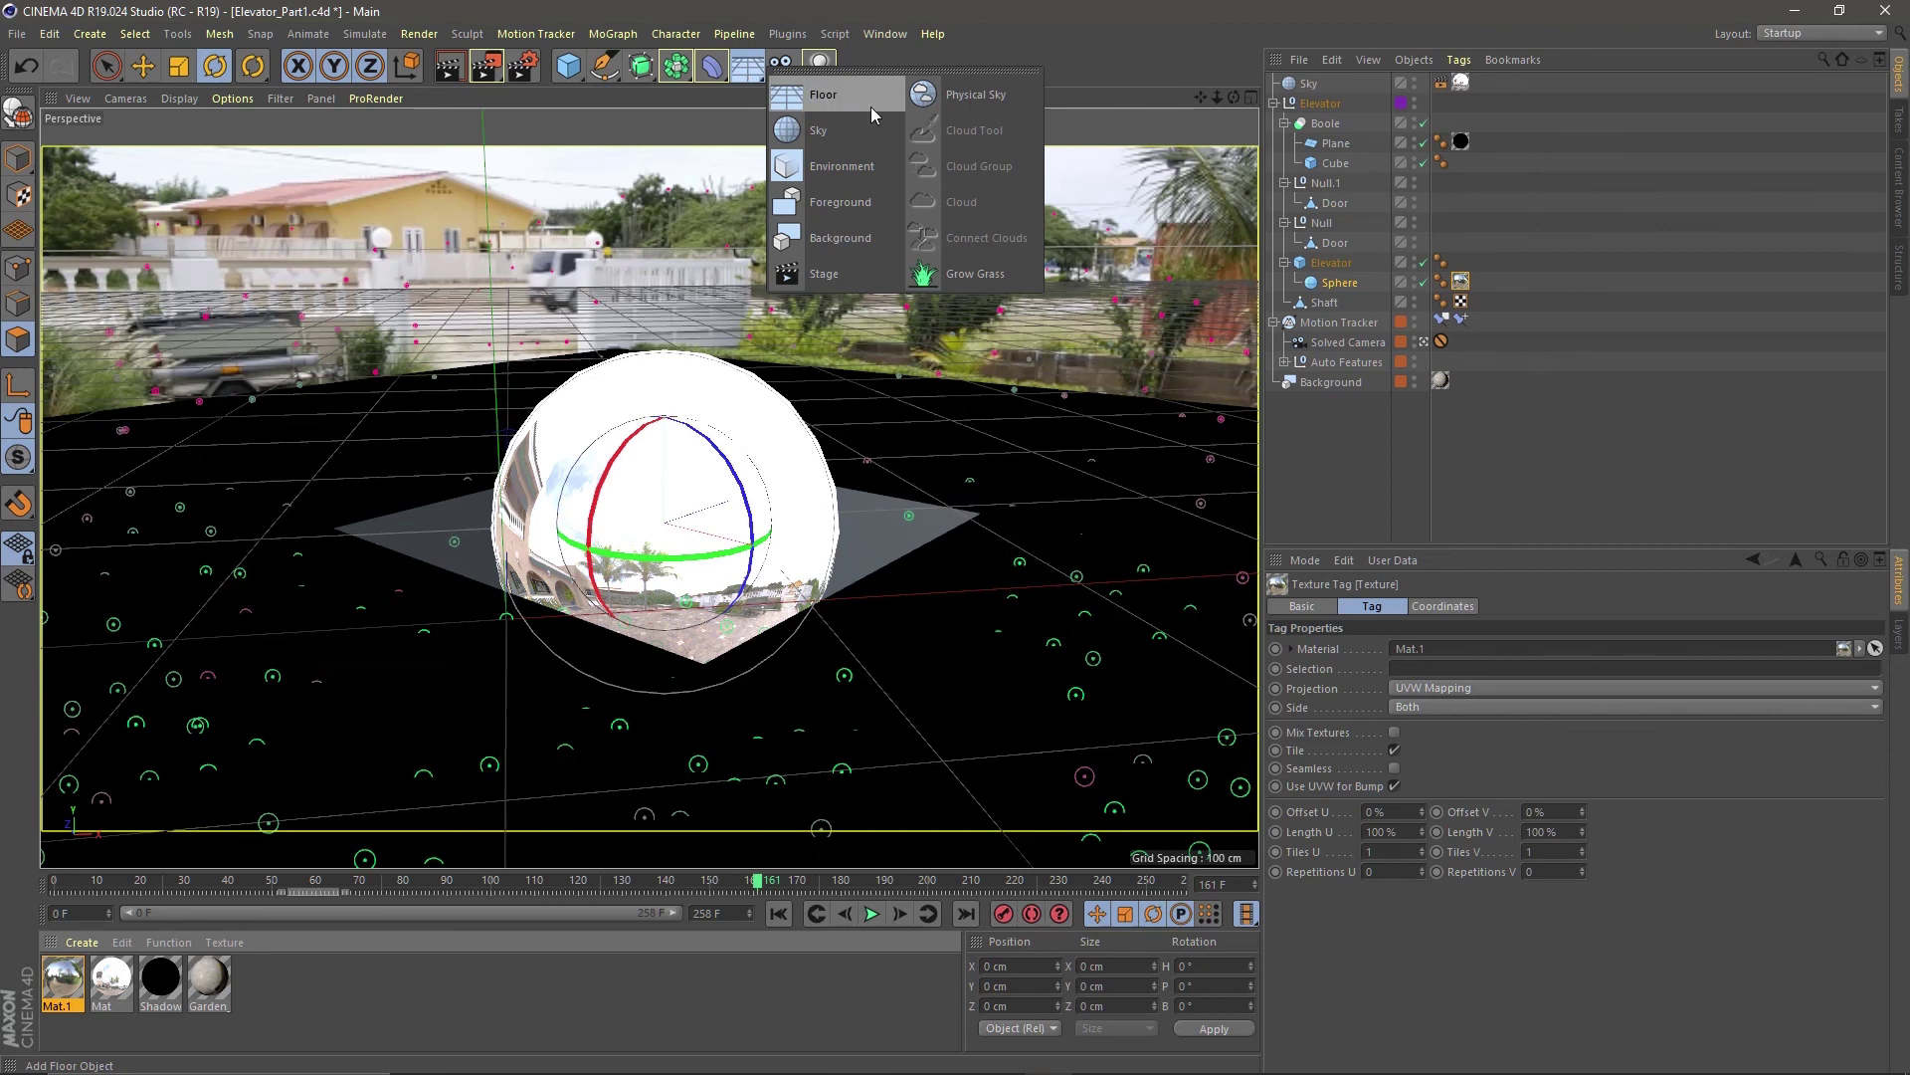
left_click(970, 95)
left_click(1341, 609)
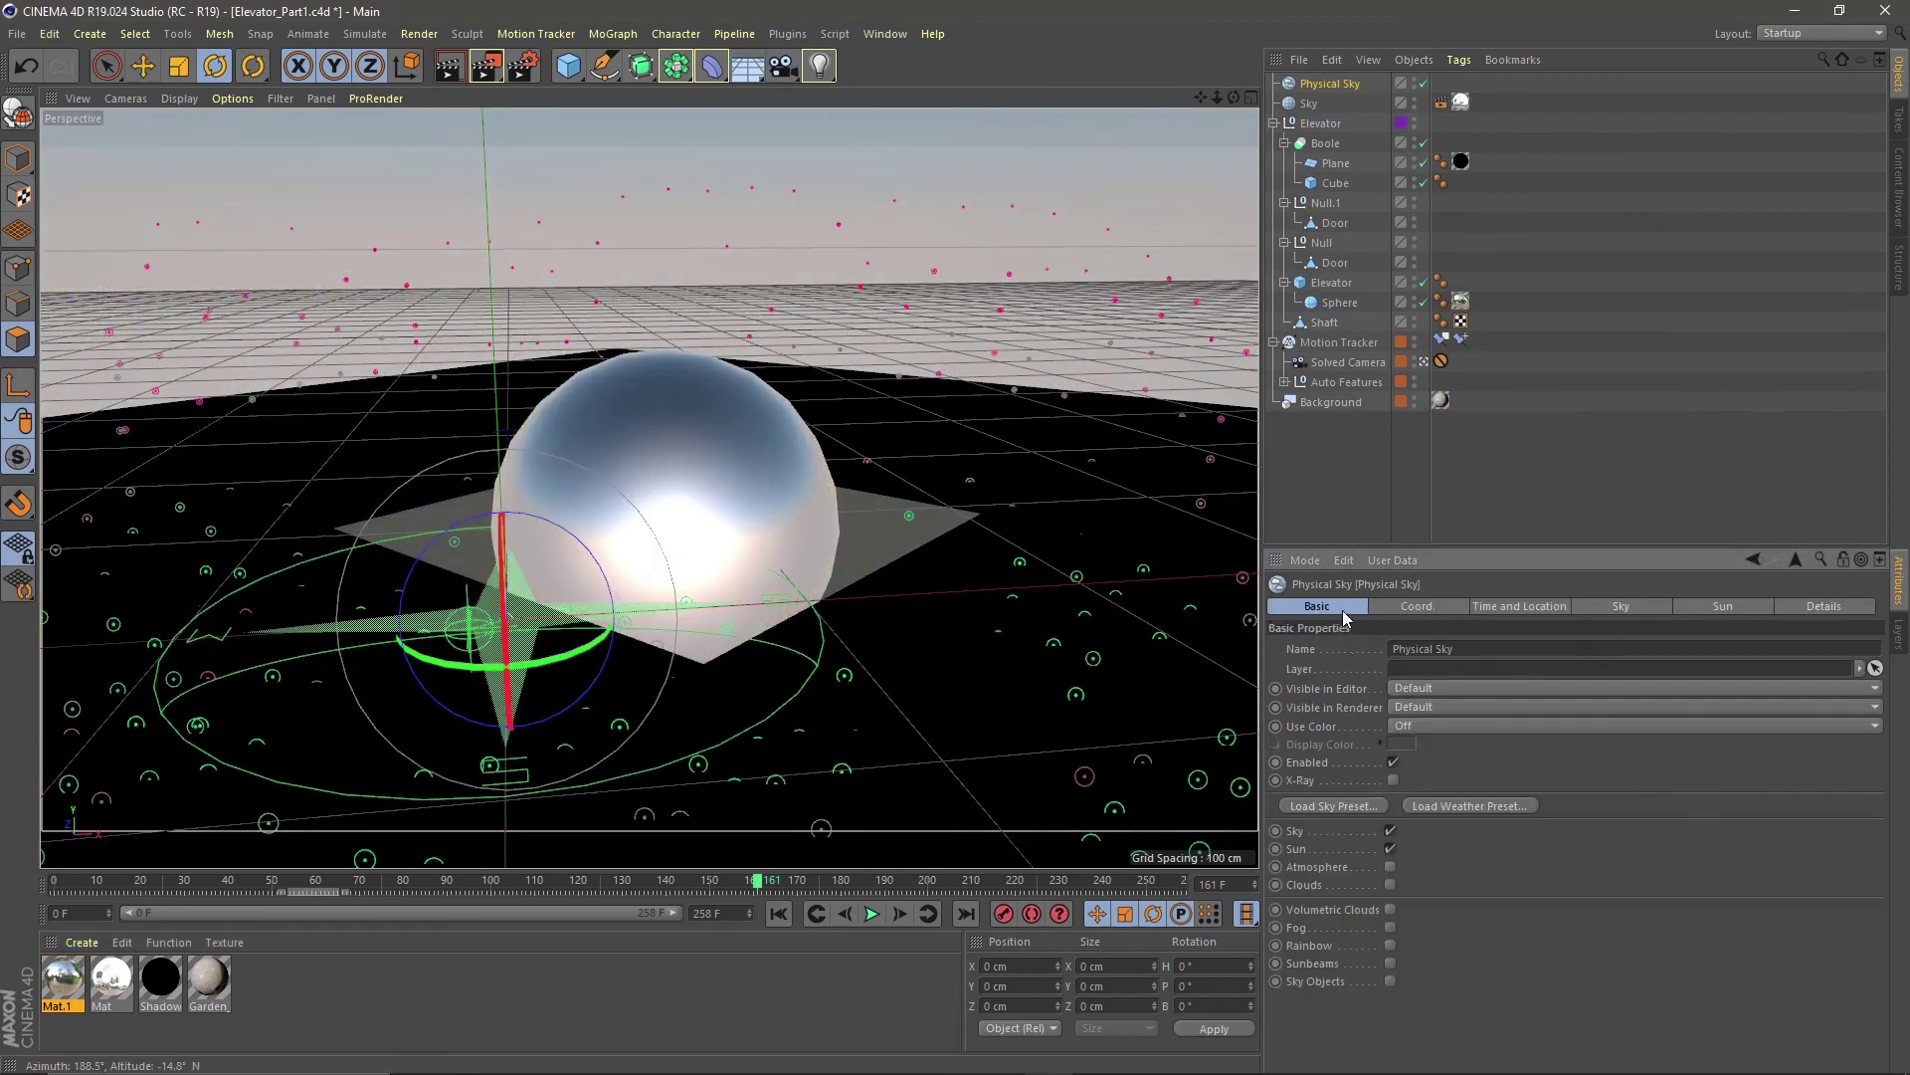
left_click(1391, 829)
- Set the Physical Sky's location to Oranjestad, Aruba, South America
left_click(1519, 606)
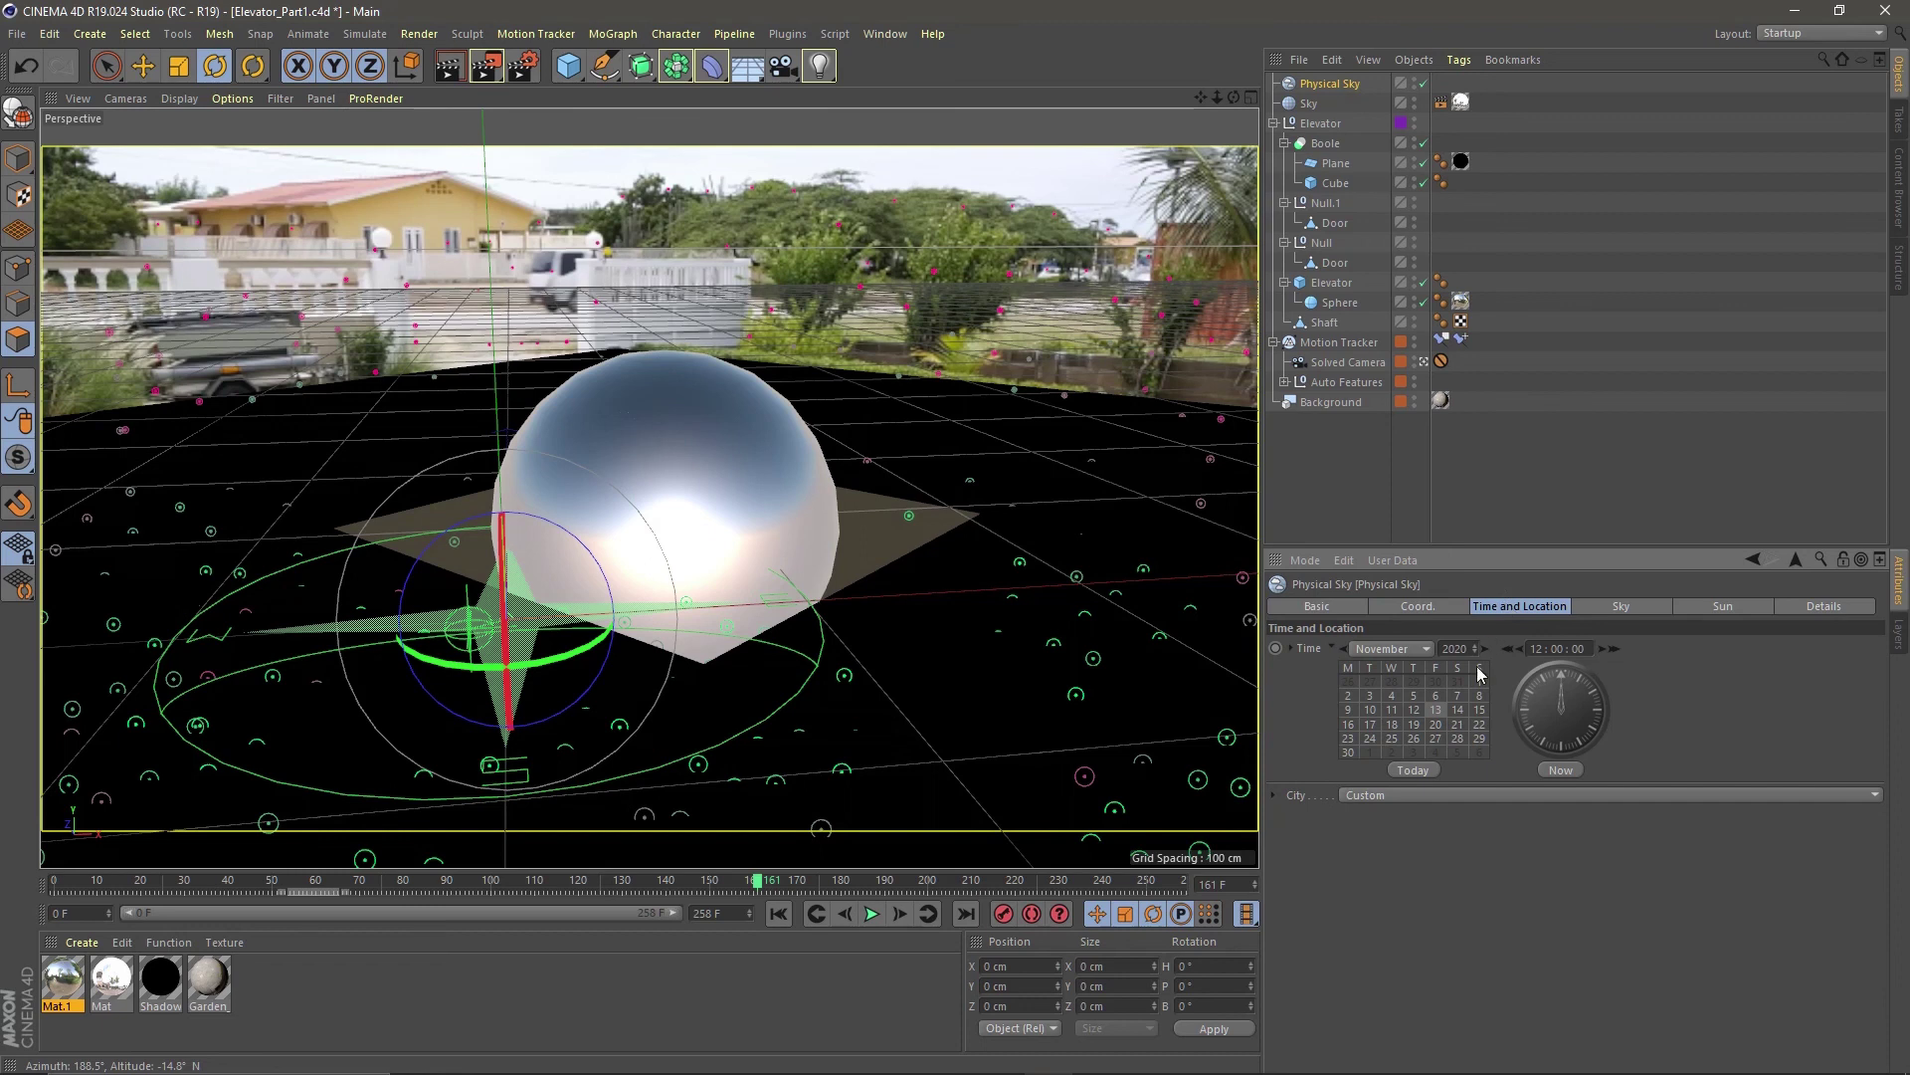
left_click(1349, 796)
mouse_move(1388, 983)
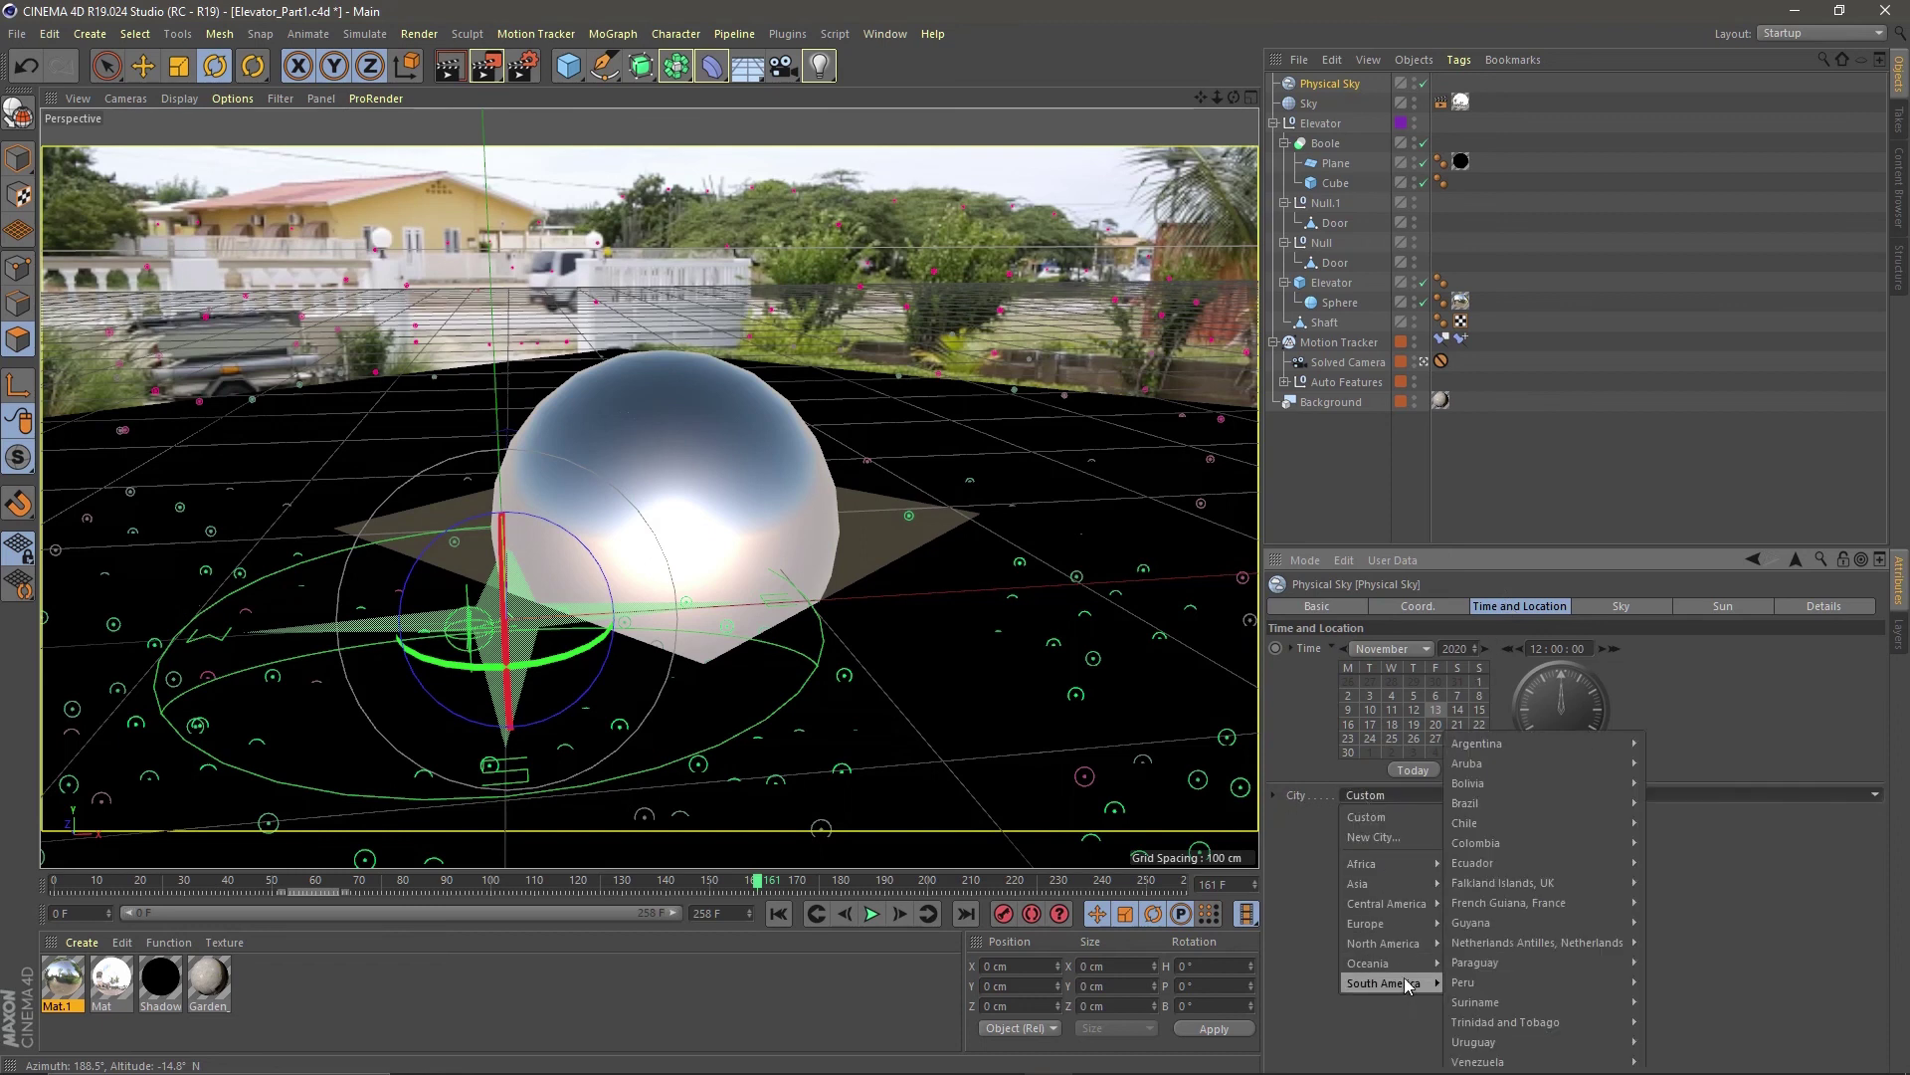
left_click(1659, 764)
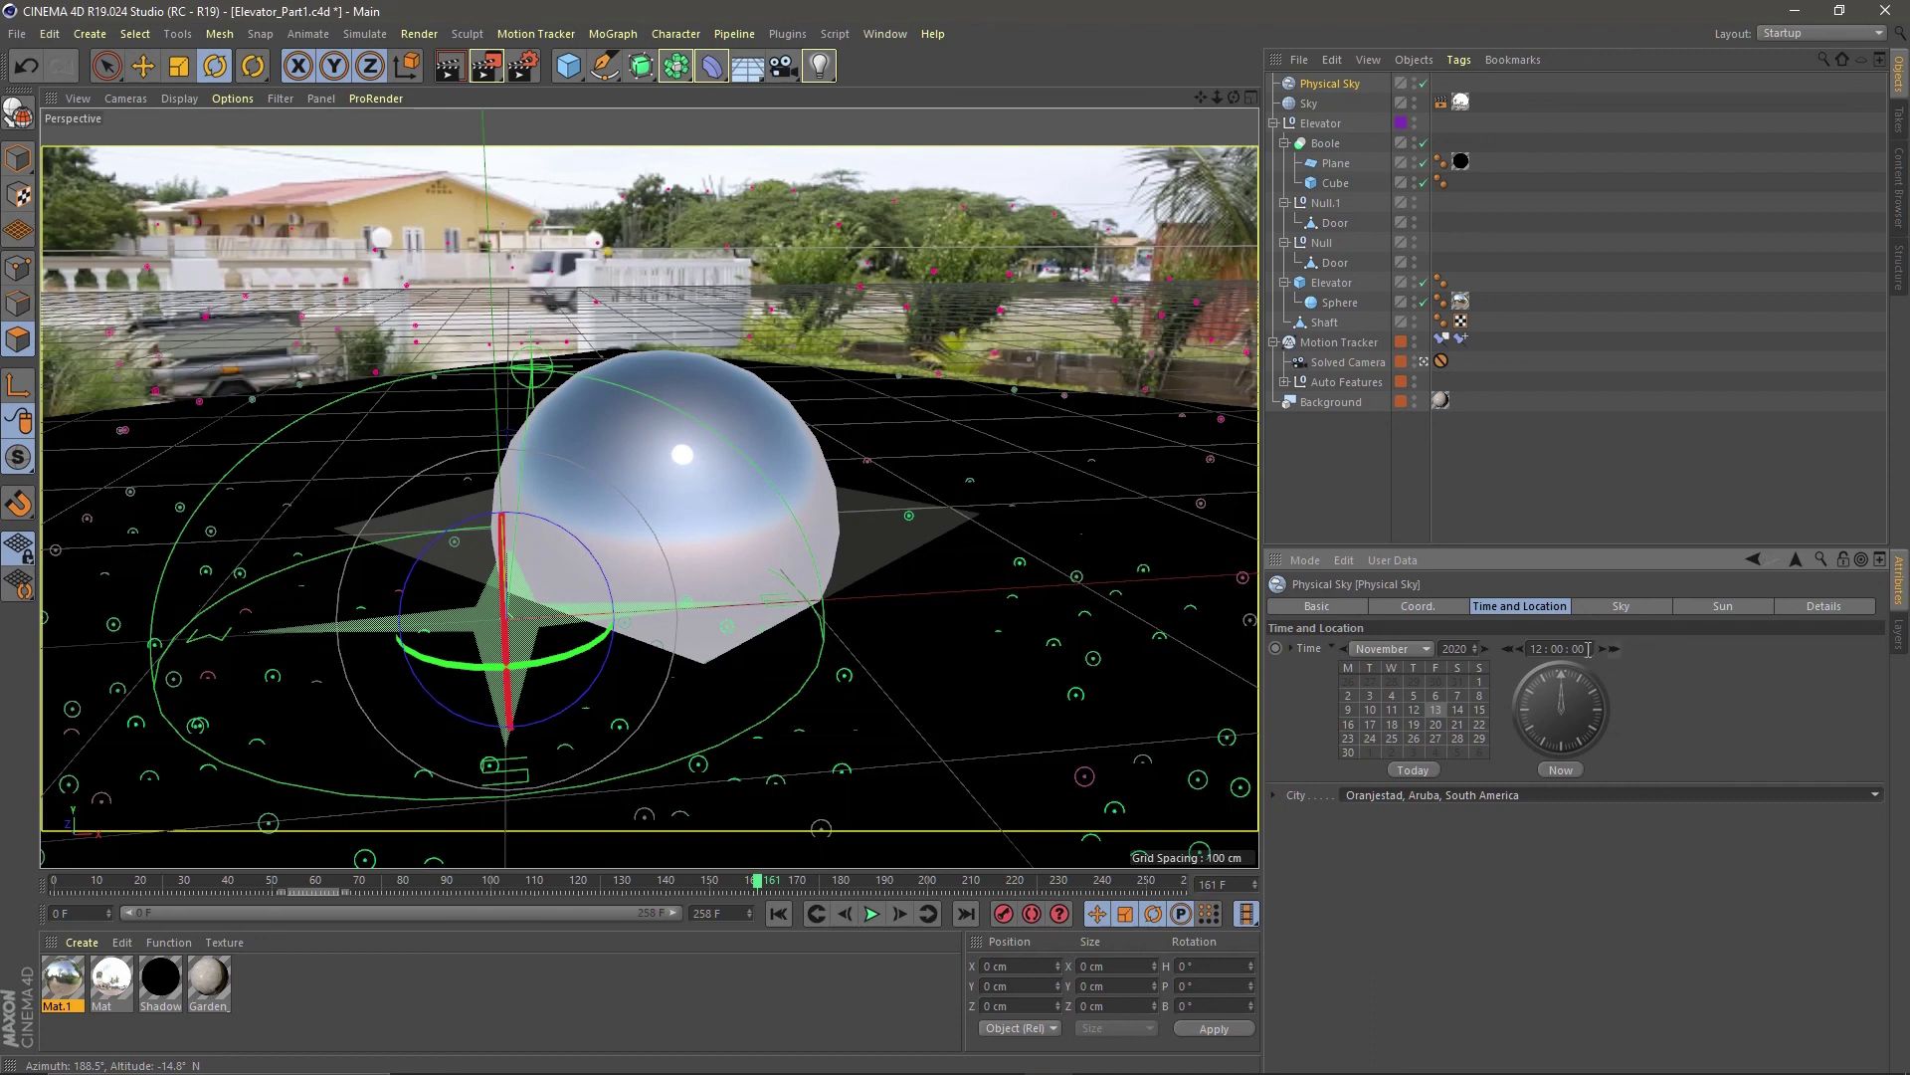
- Rotate the Physical Sky around its vertical axis, play the animation to check it, and open the layer view of the test render
left_click_drag(587, 667, 261, 611)
left_click(871, 914)
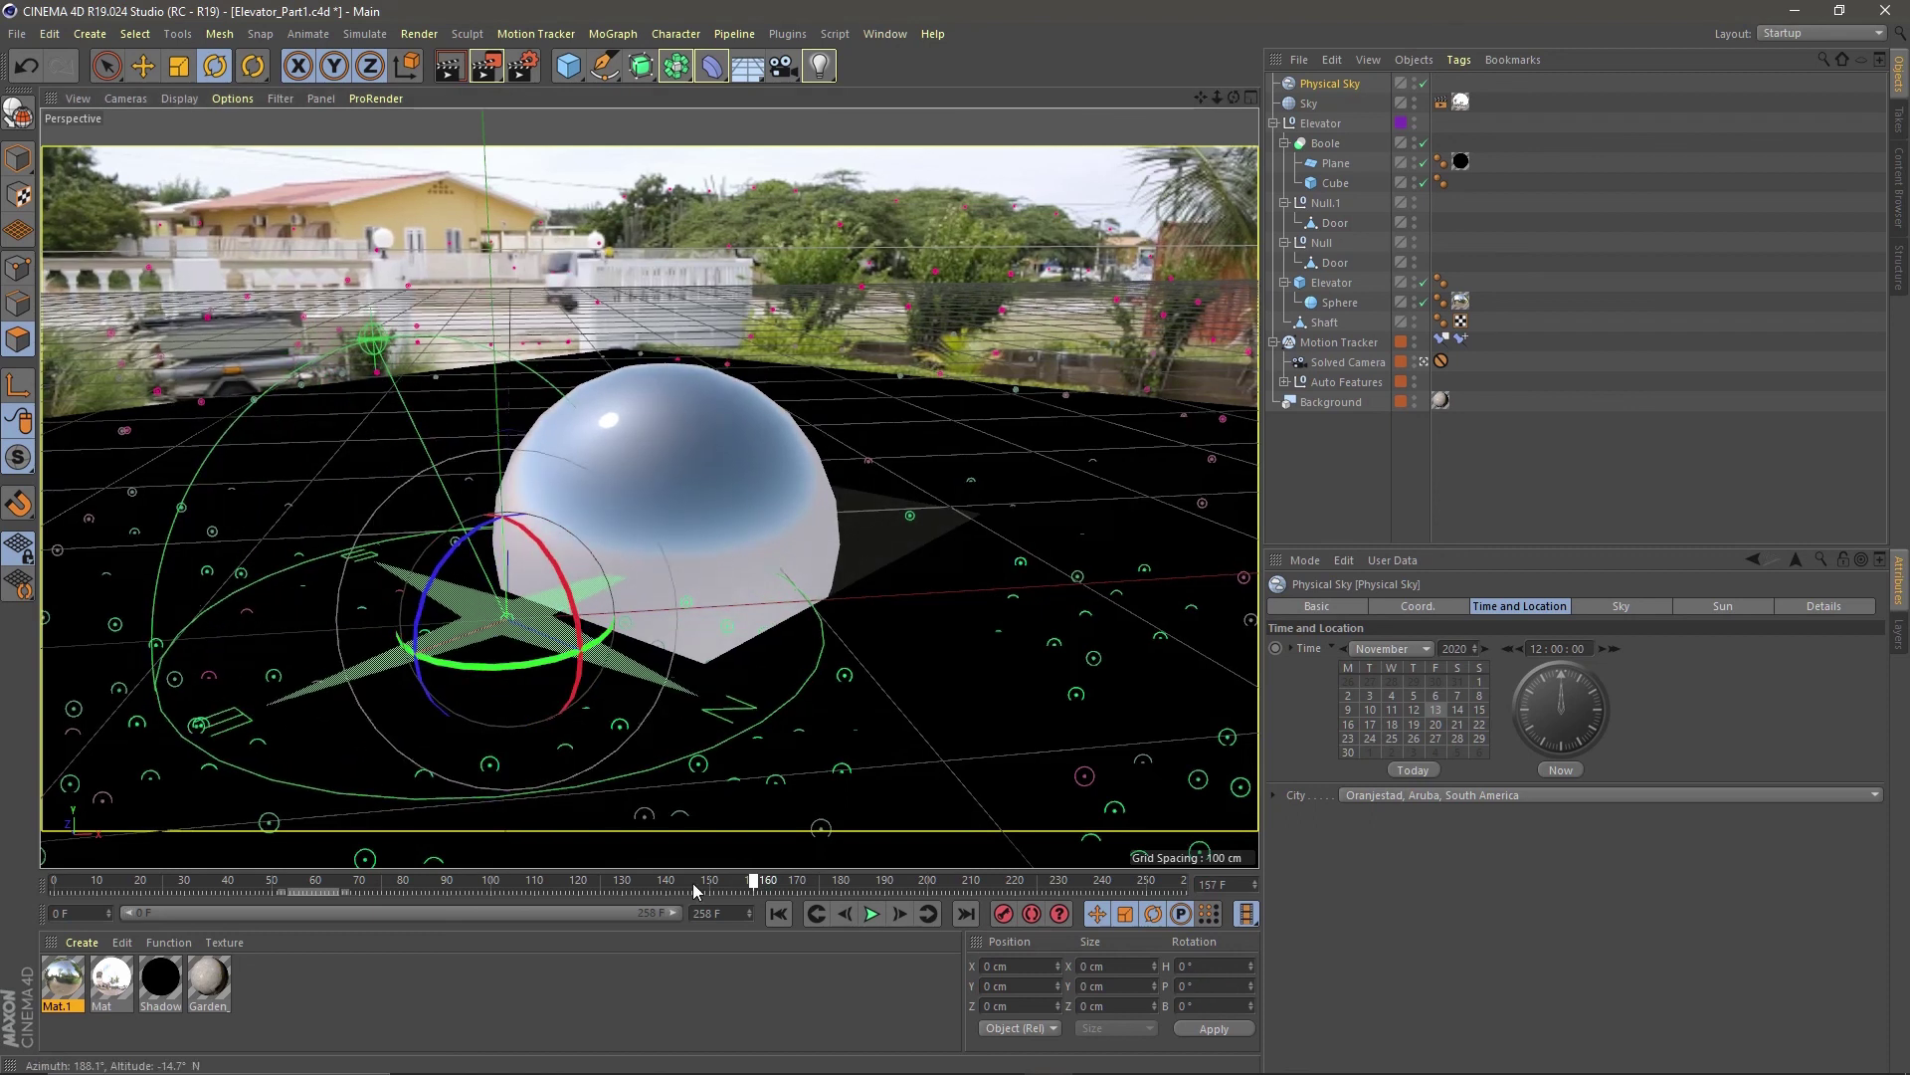
left_click(870, 913)
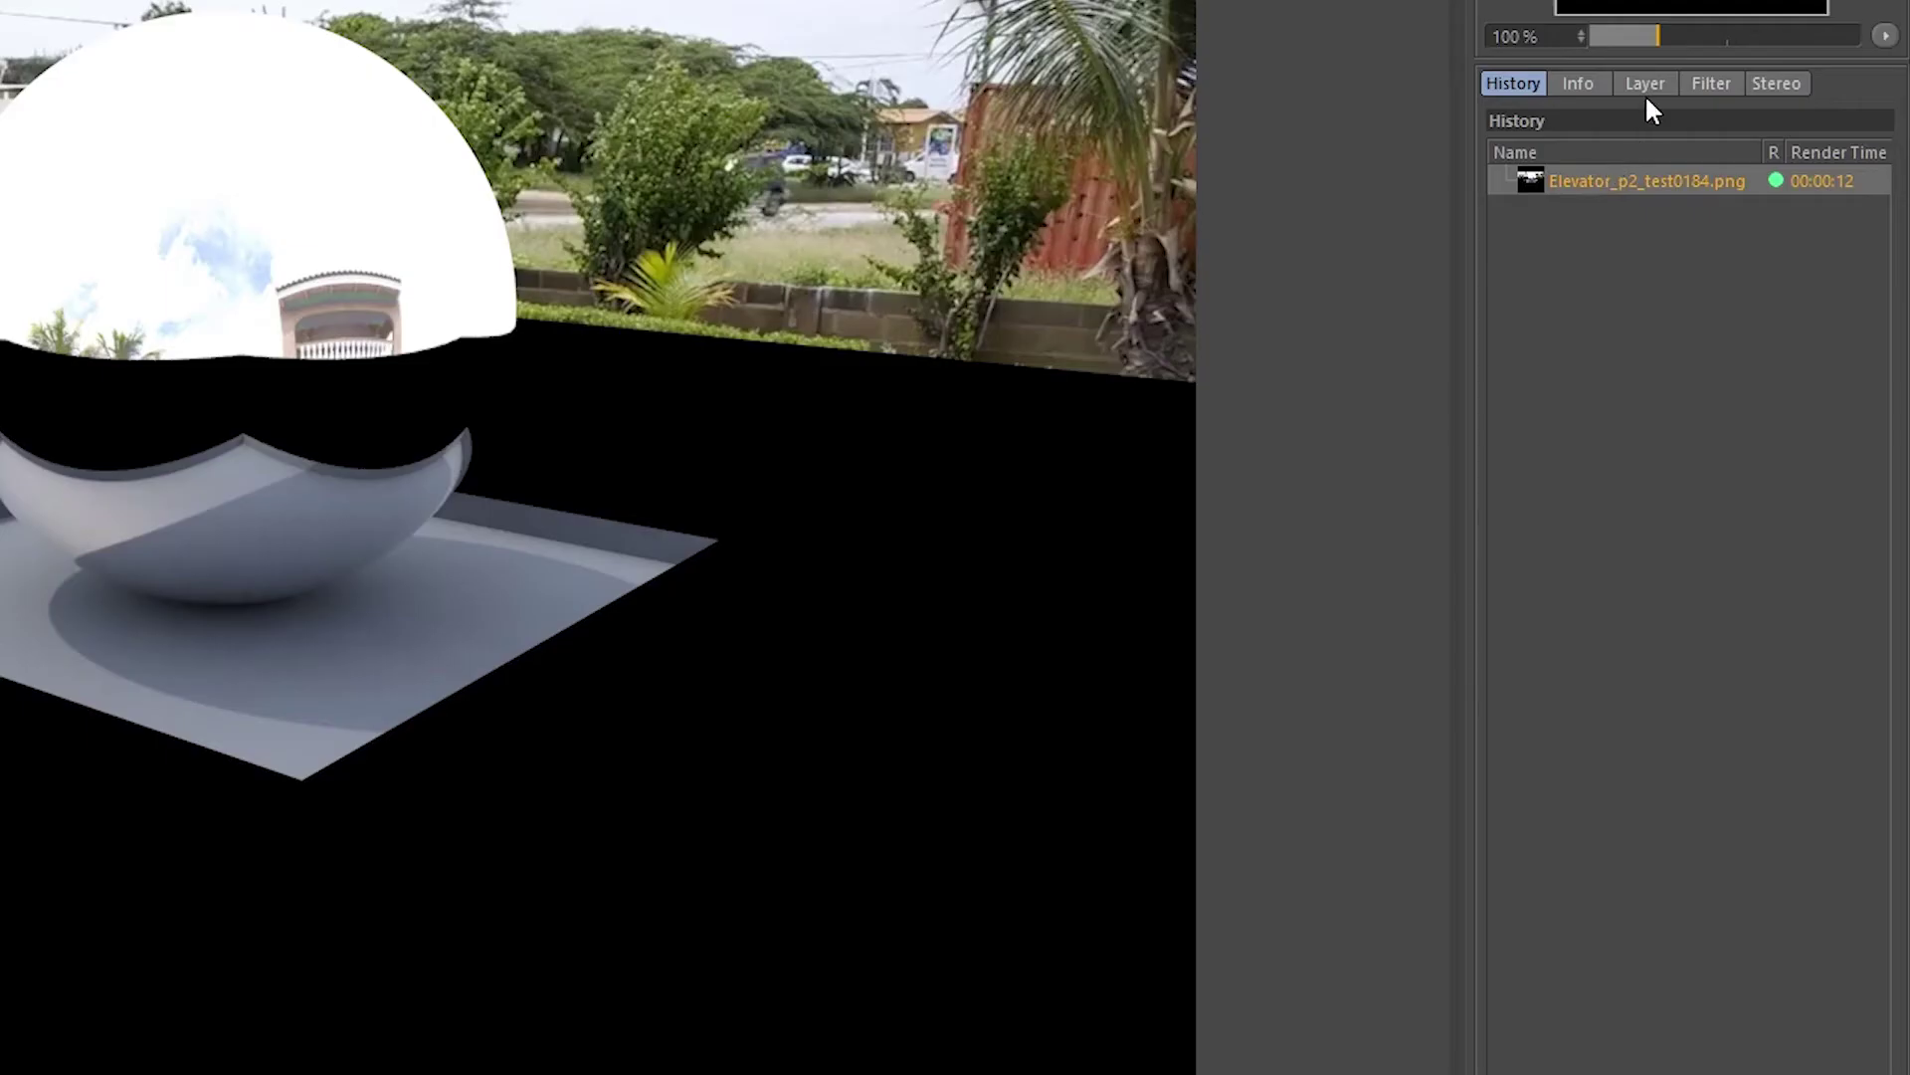
left_click(1644, 88)
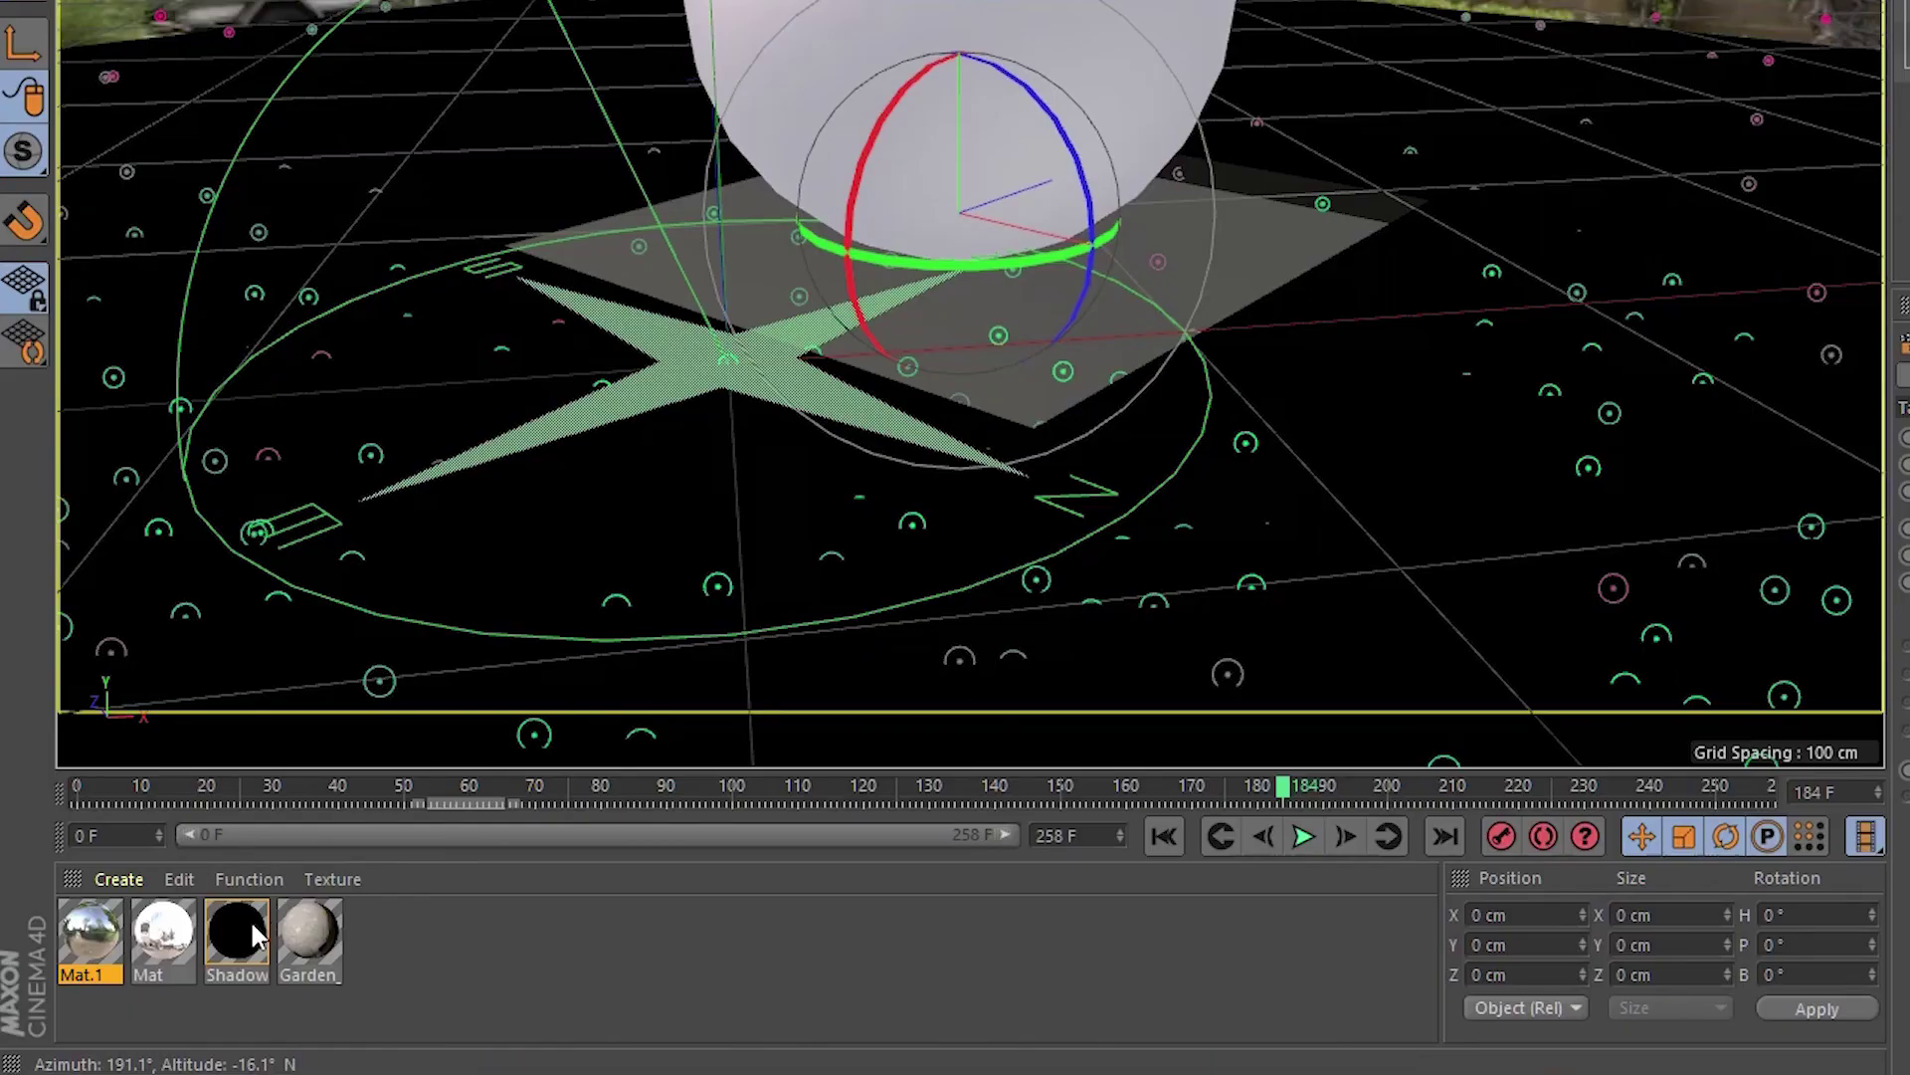
- Open the Shadow material, add a Compositing tag to the Plane with Seen by Reflection disabled, and copy the tag to the Door objects
double_click(252, 925)
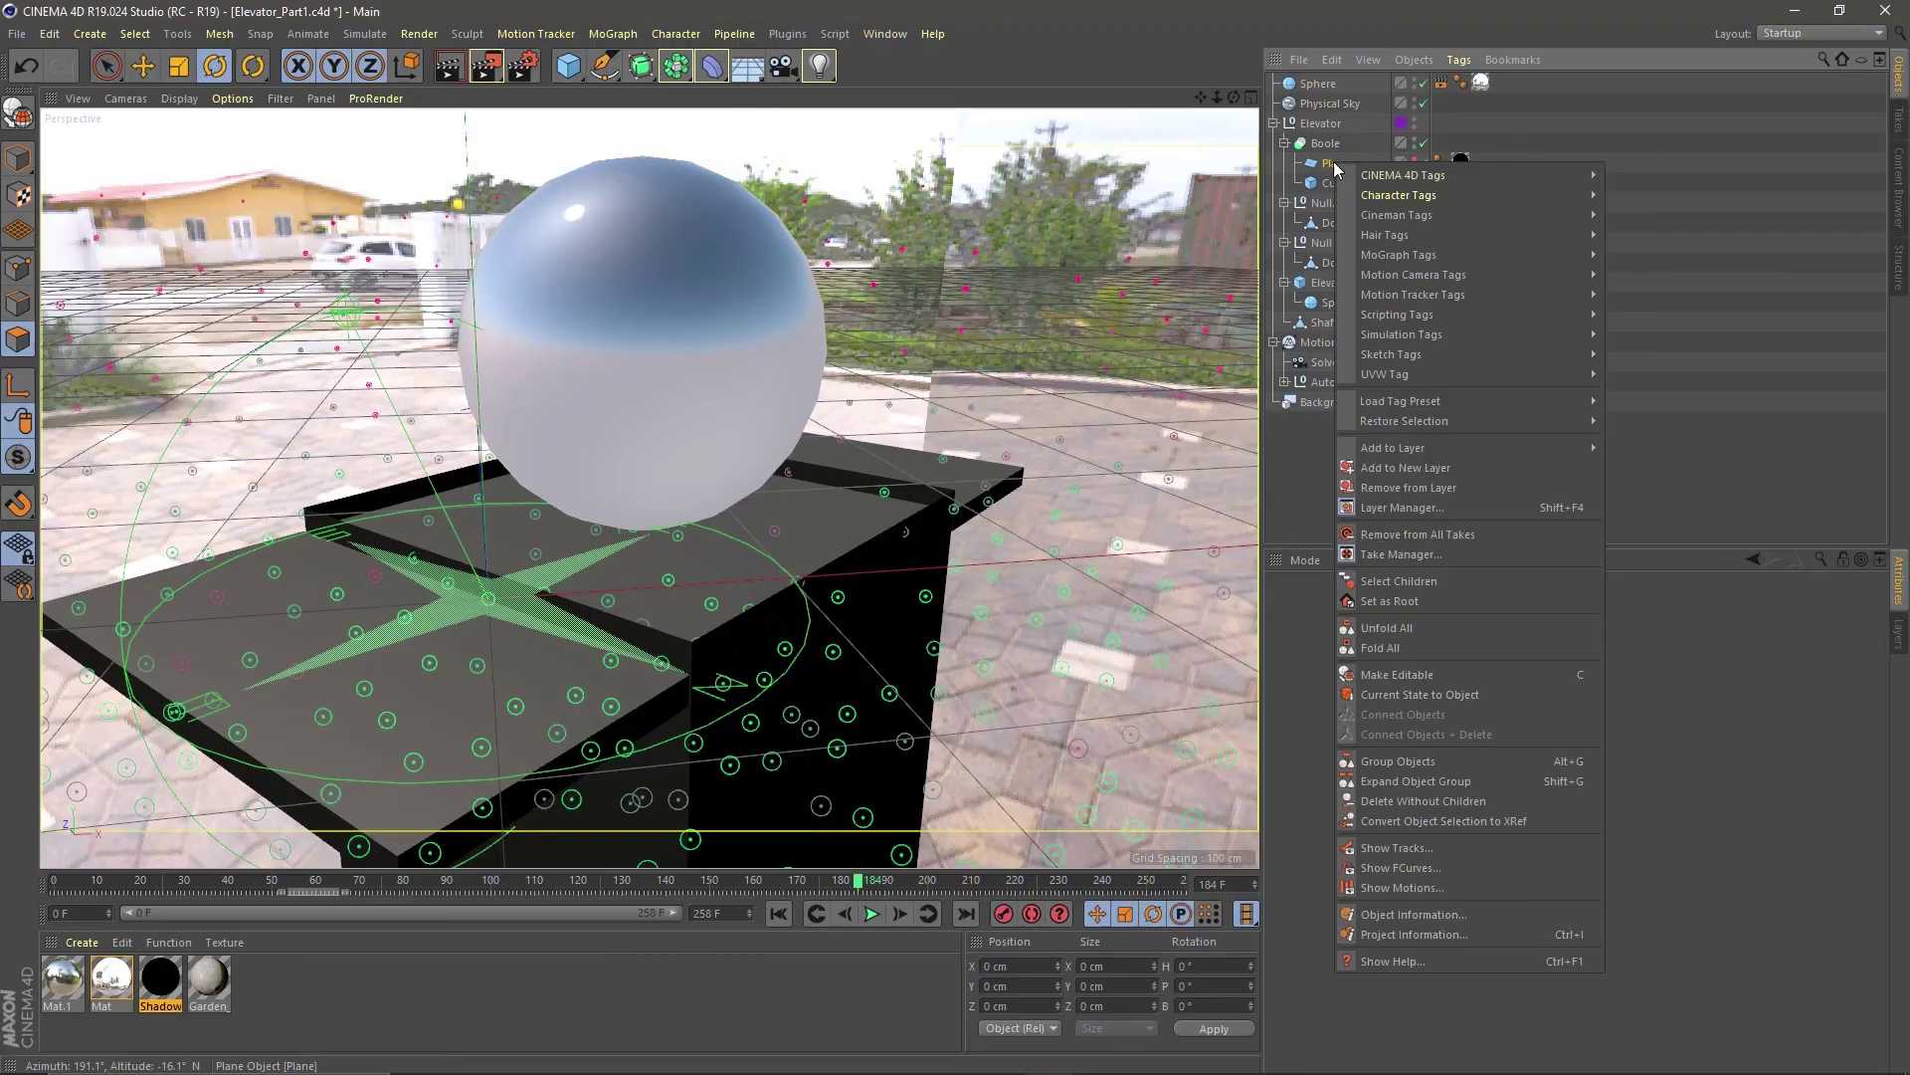
mouse_move(1433, 177)
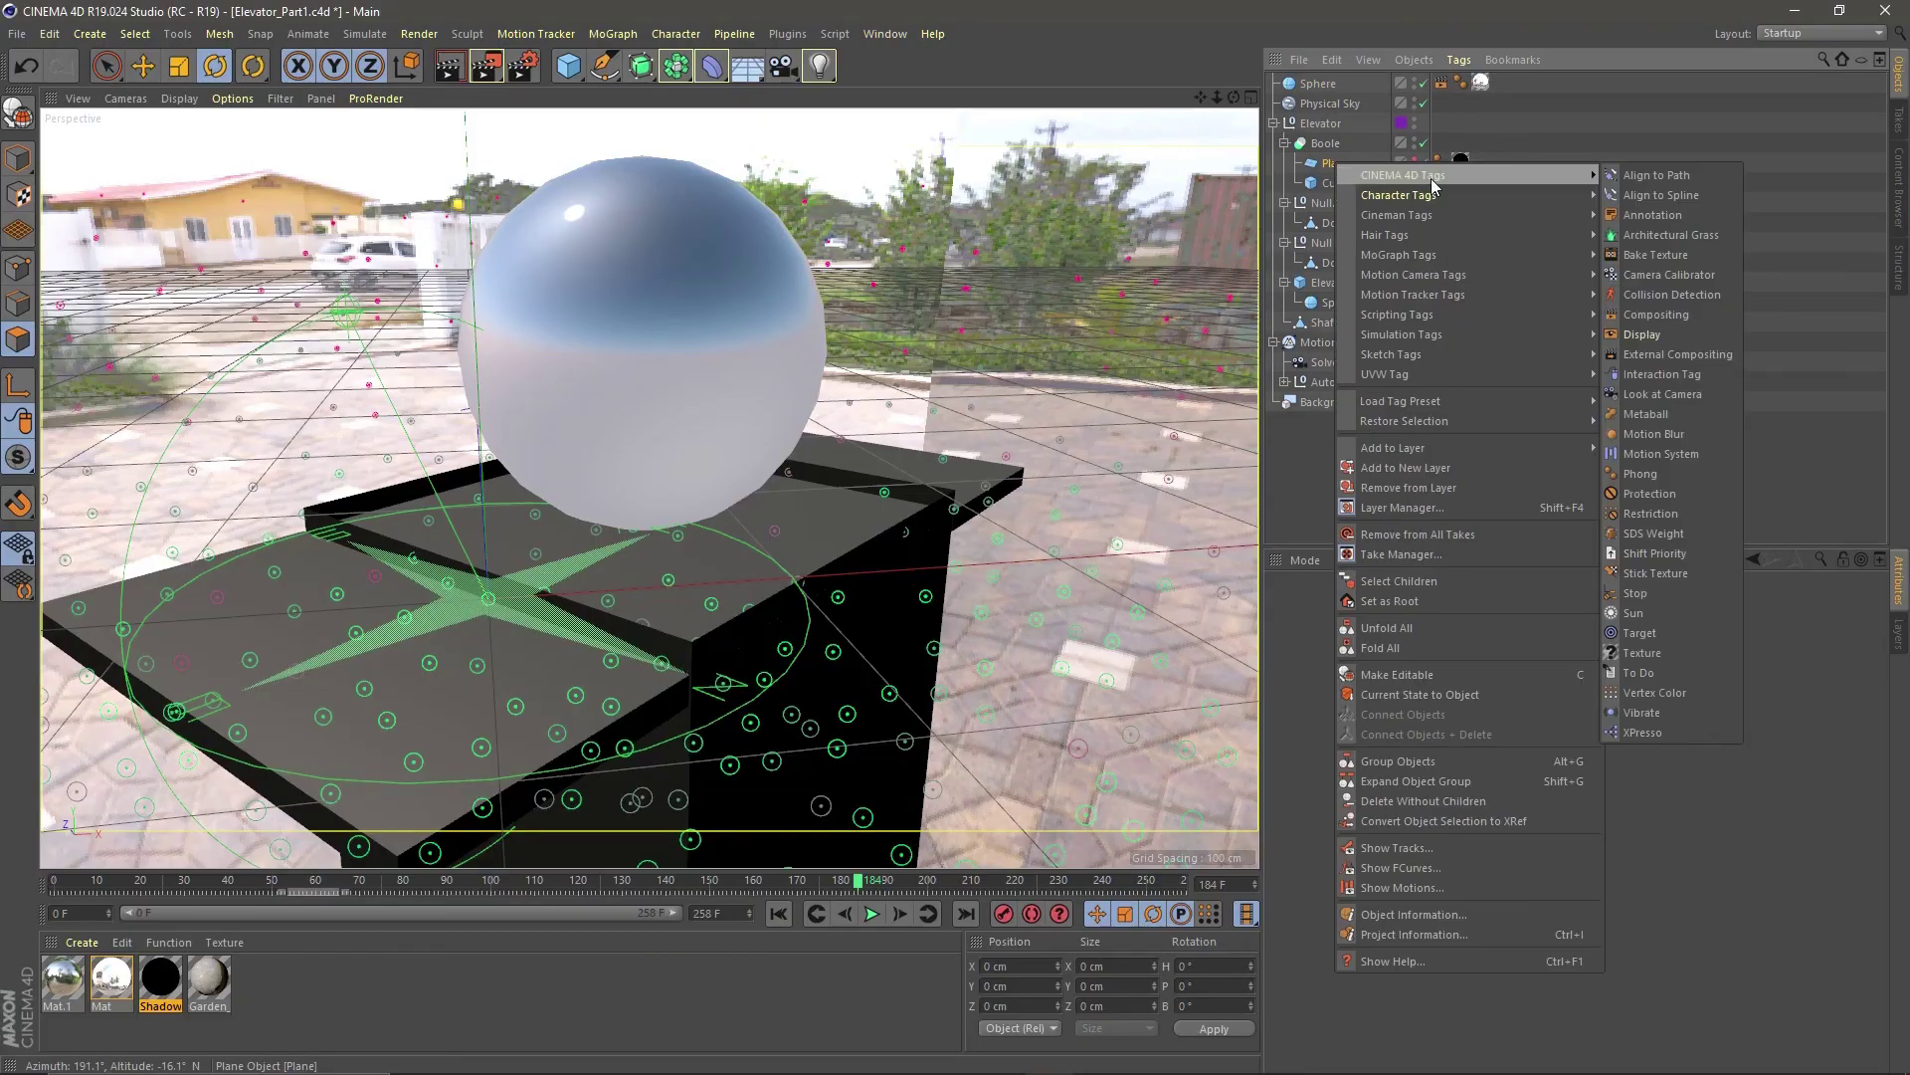
left_click(1657, 315)
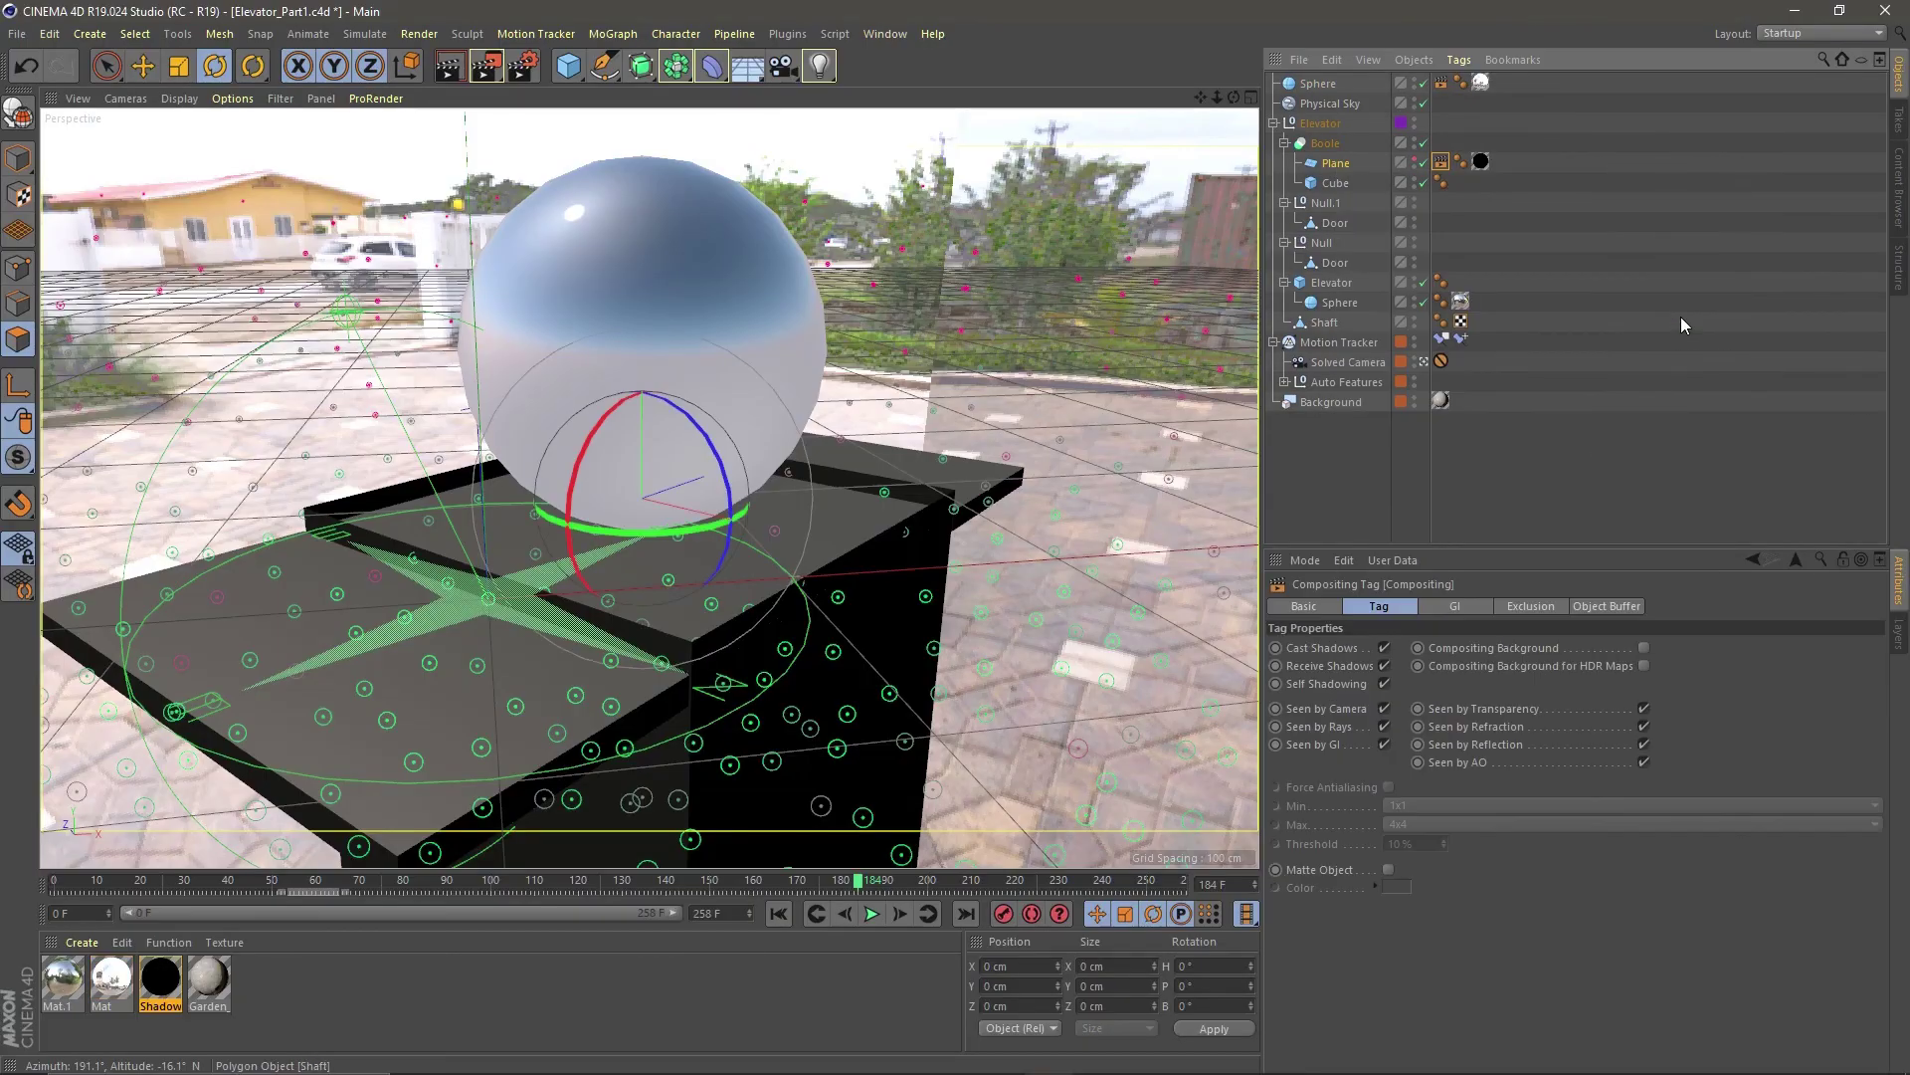
left_click(1644, 745)
left_click_drag(1441, 162, 1331, 224)
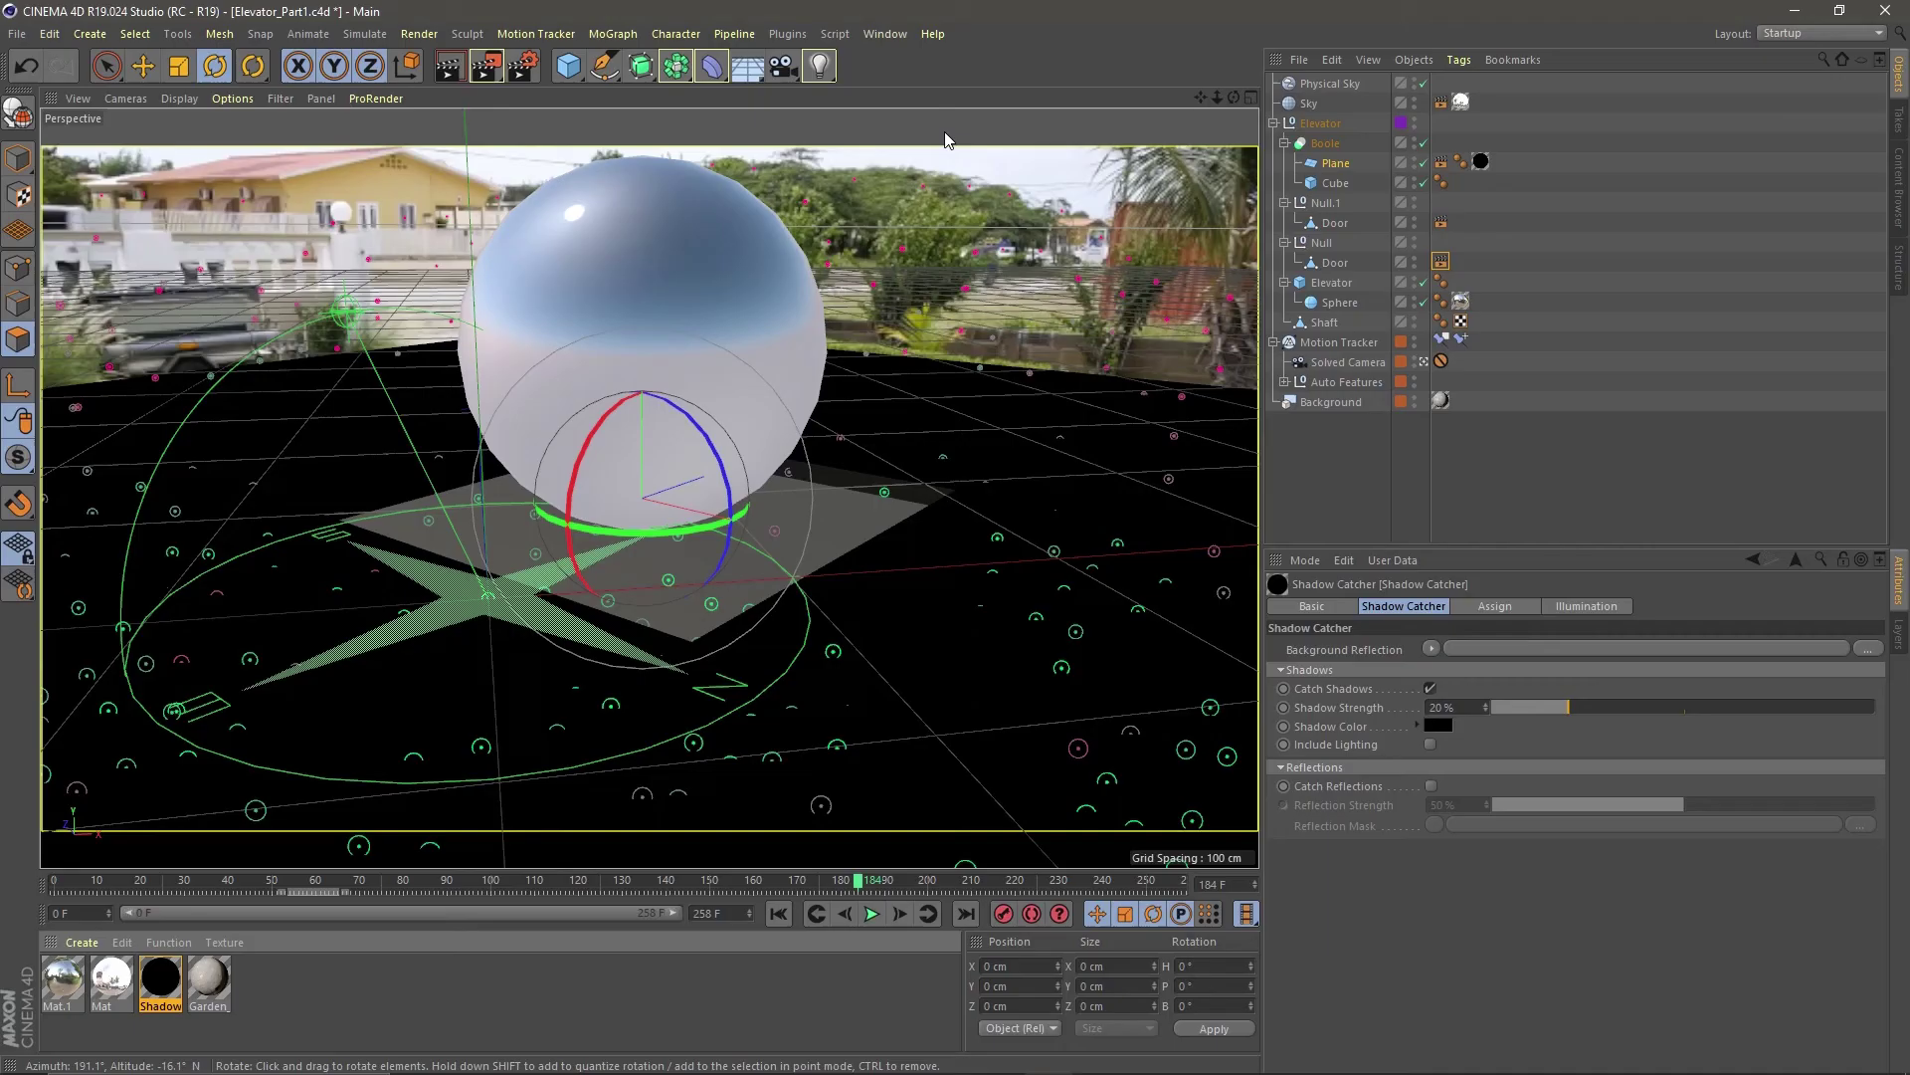
- Replace the Sky object with a sphere of 5000 cm radius and apply the HDRI material Mat to it
left_click(1310, 103)
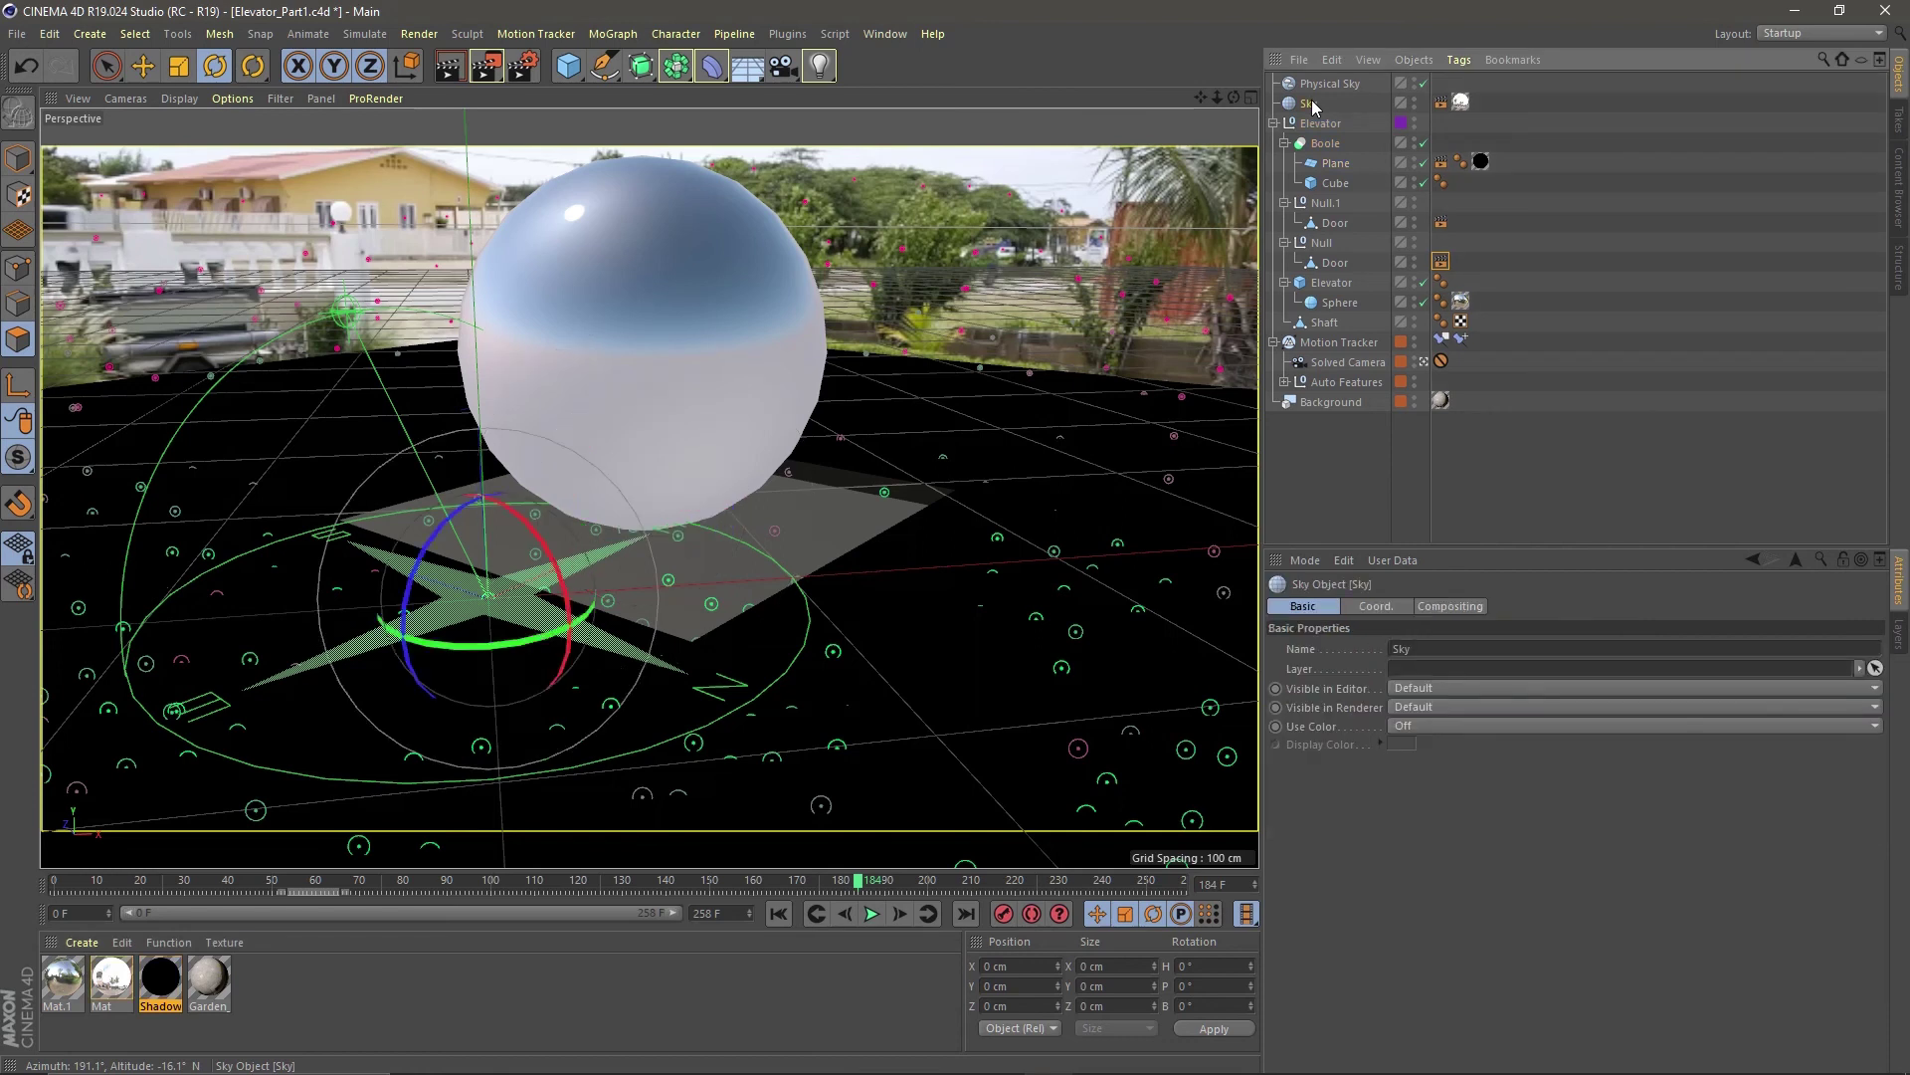
key("Delete")
left_click(575, 75)
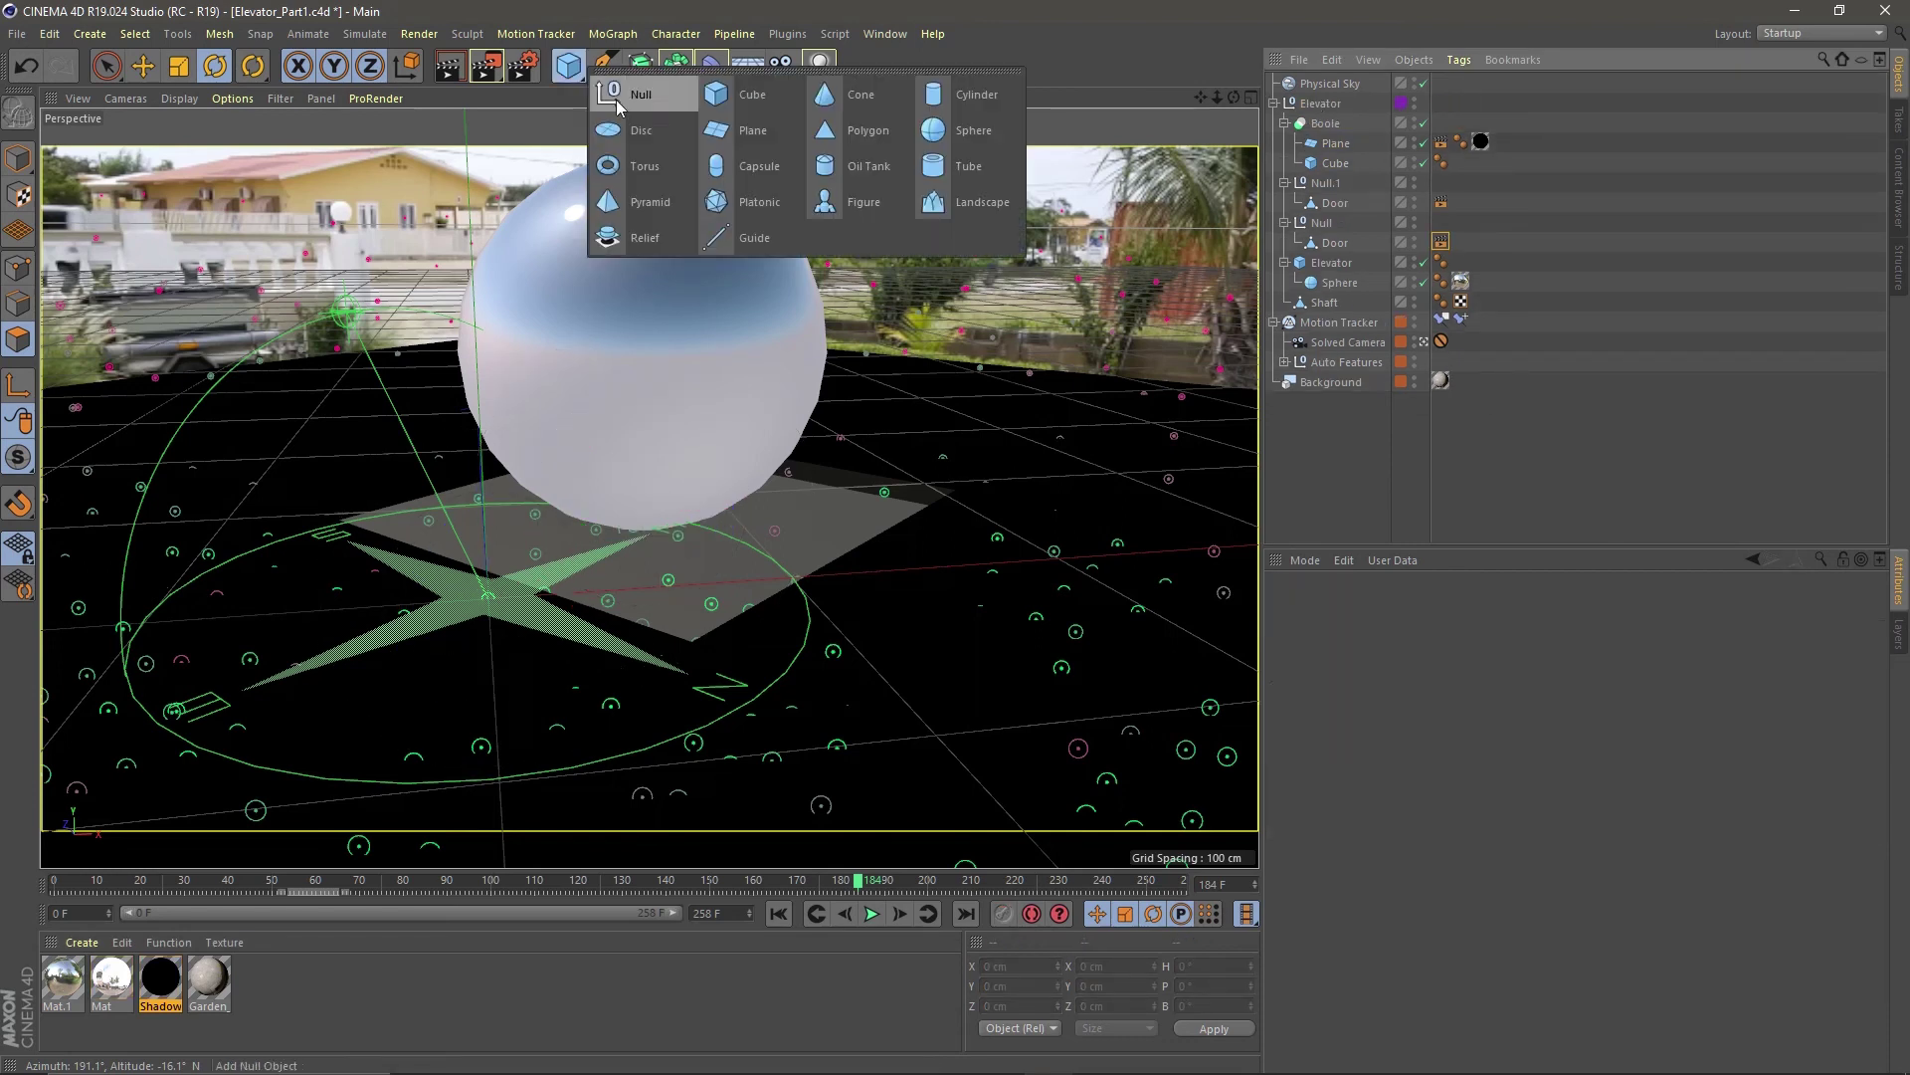
left_click(960, 130)
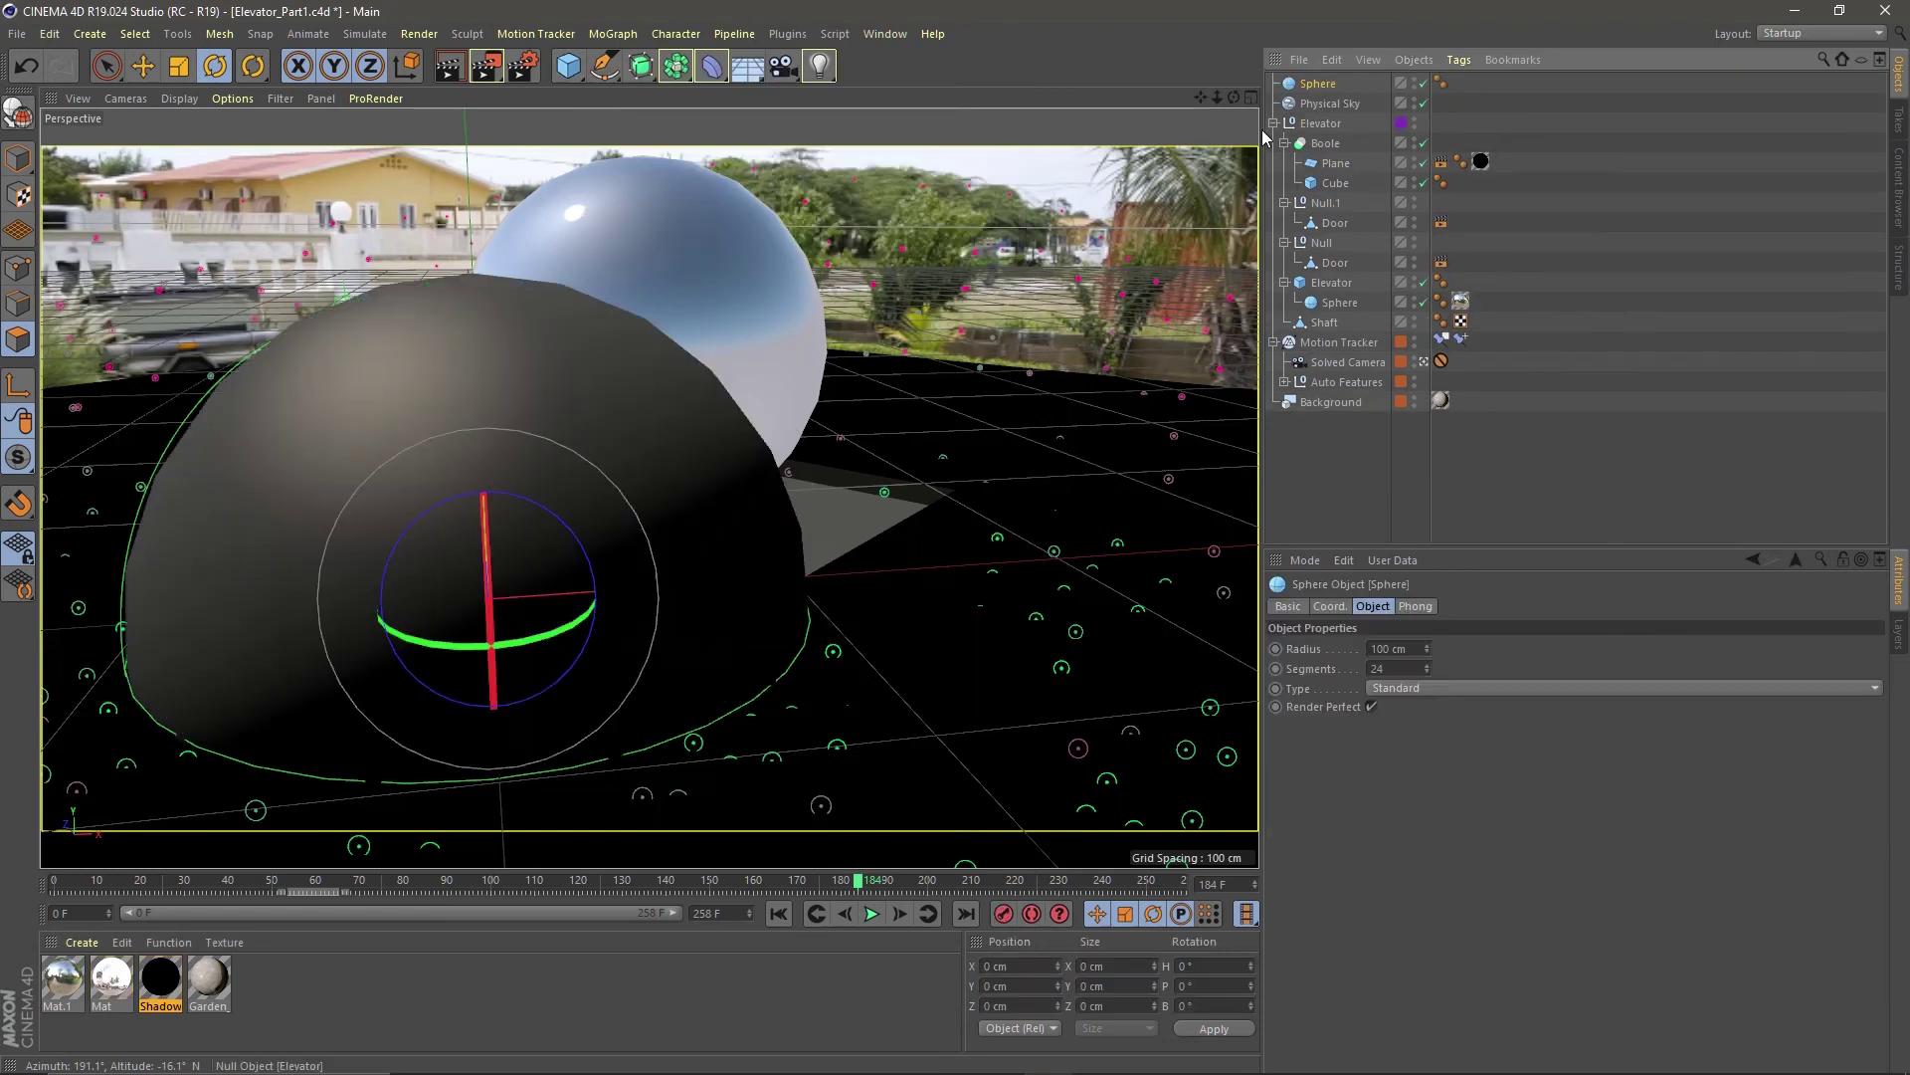
double_click(1393, 647)
type("5000")
key("Return")
left_click_drag(590, 816, 1330, 87)
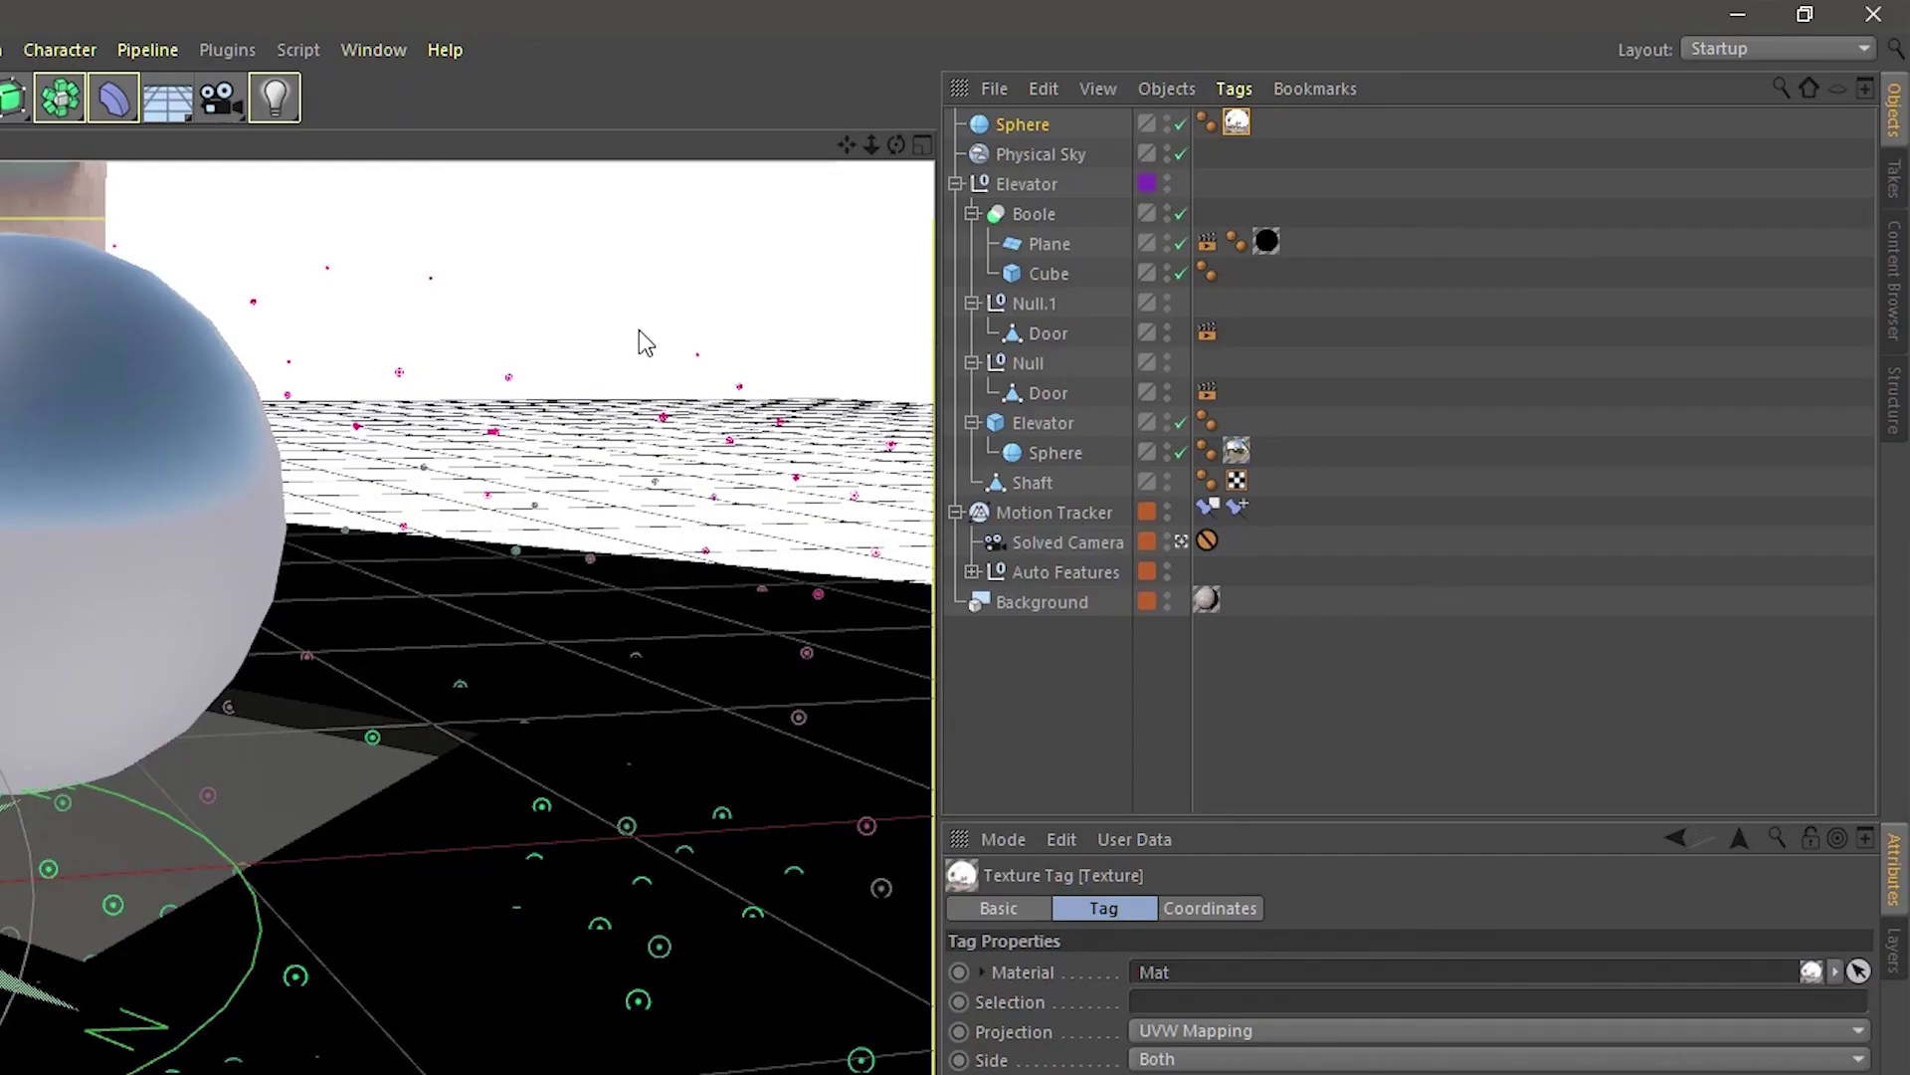
- Add a Compositing tag to the large HDRI sphere with Cast Shadows and Seen by Camera disabled
right_click(1032, 127)
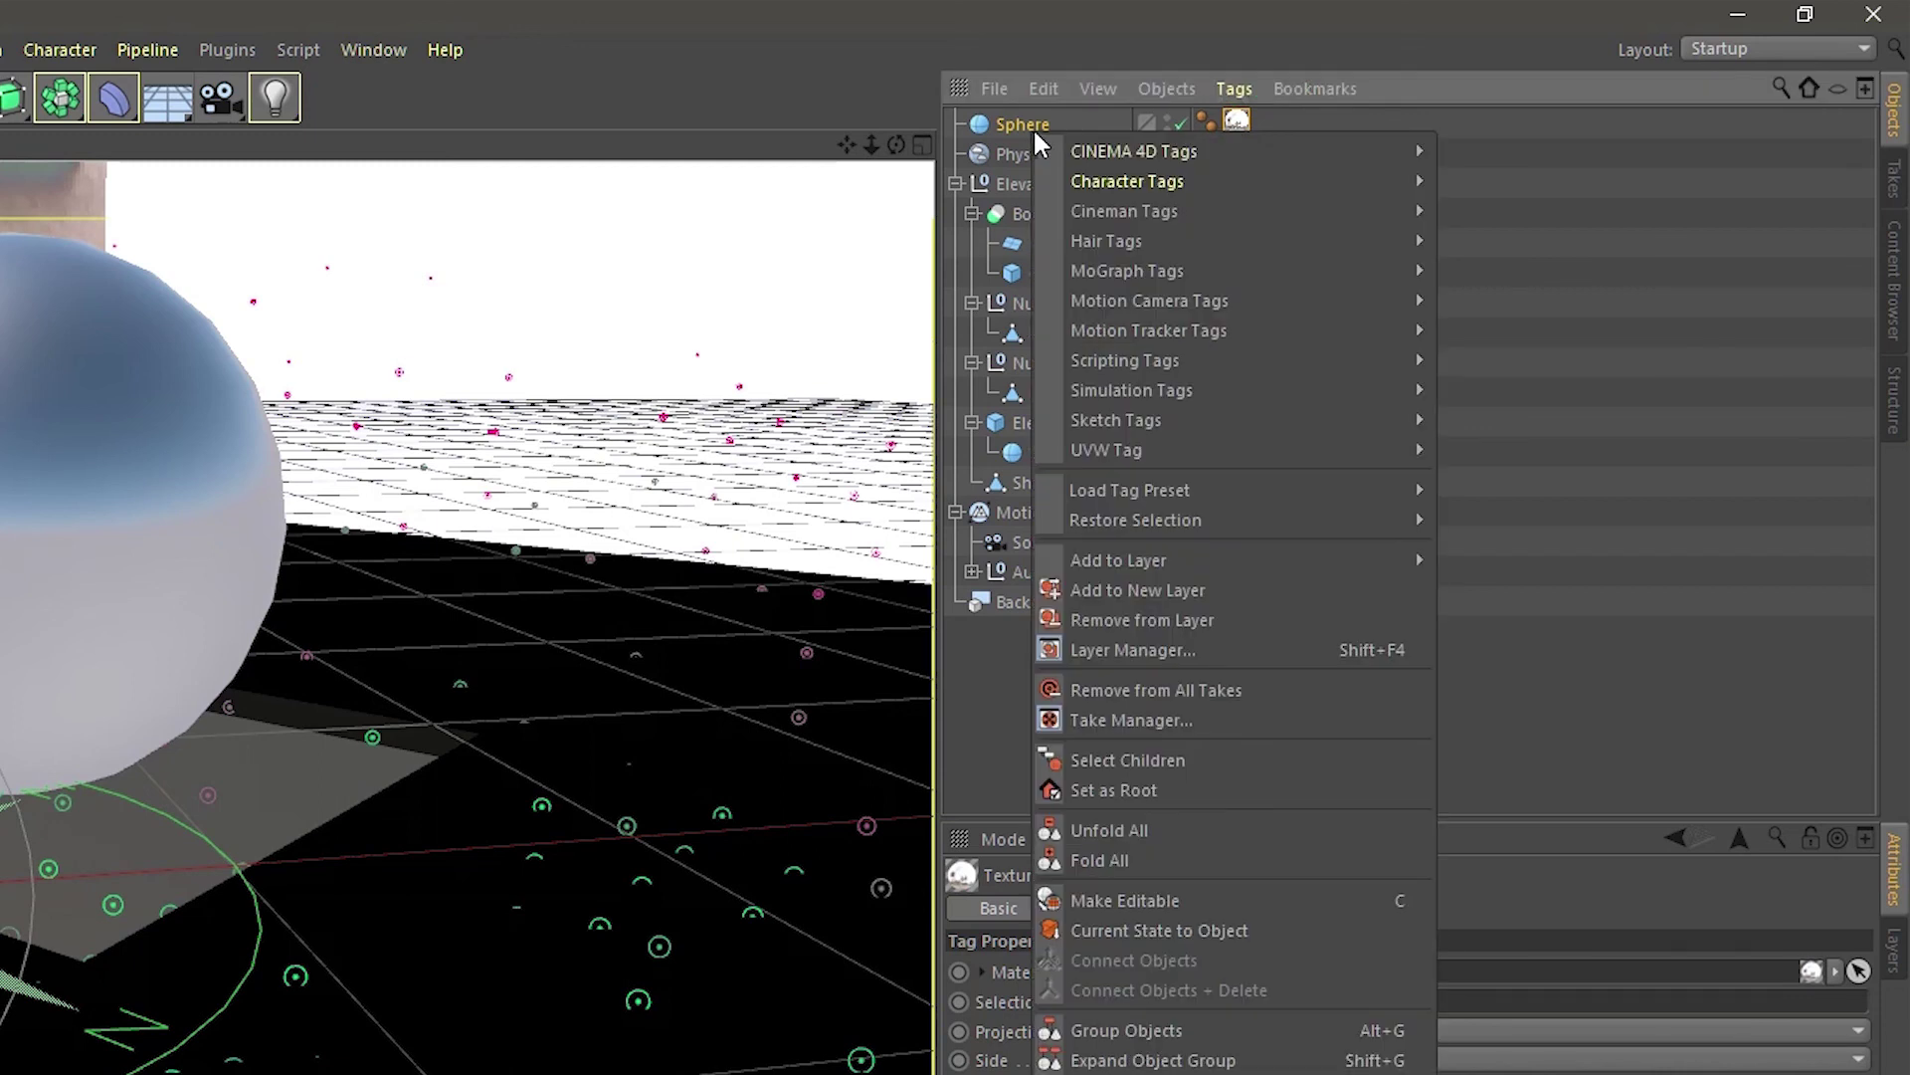
mouse_move(1180, 154)
left_click(1514, 361)
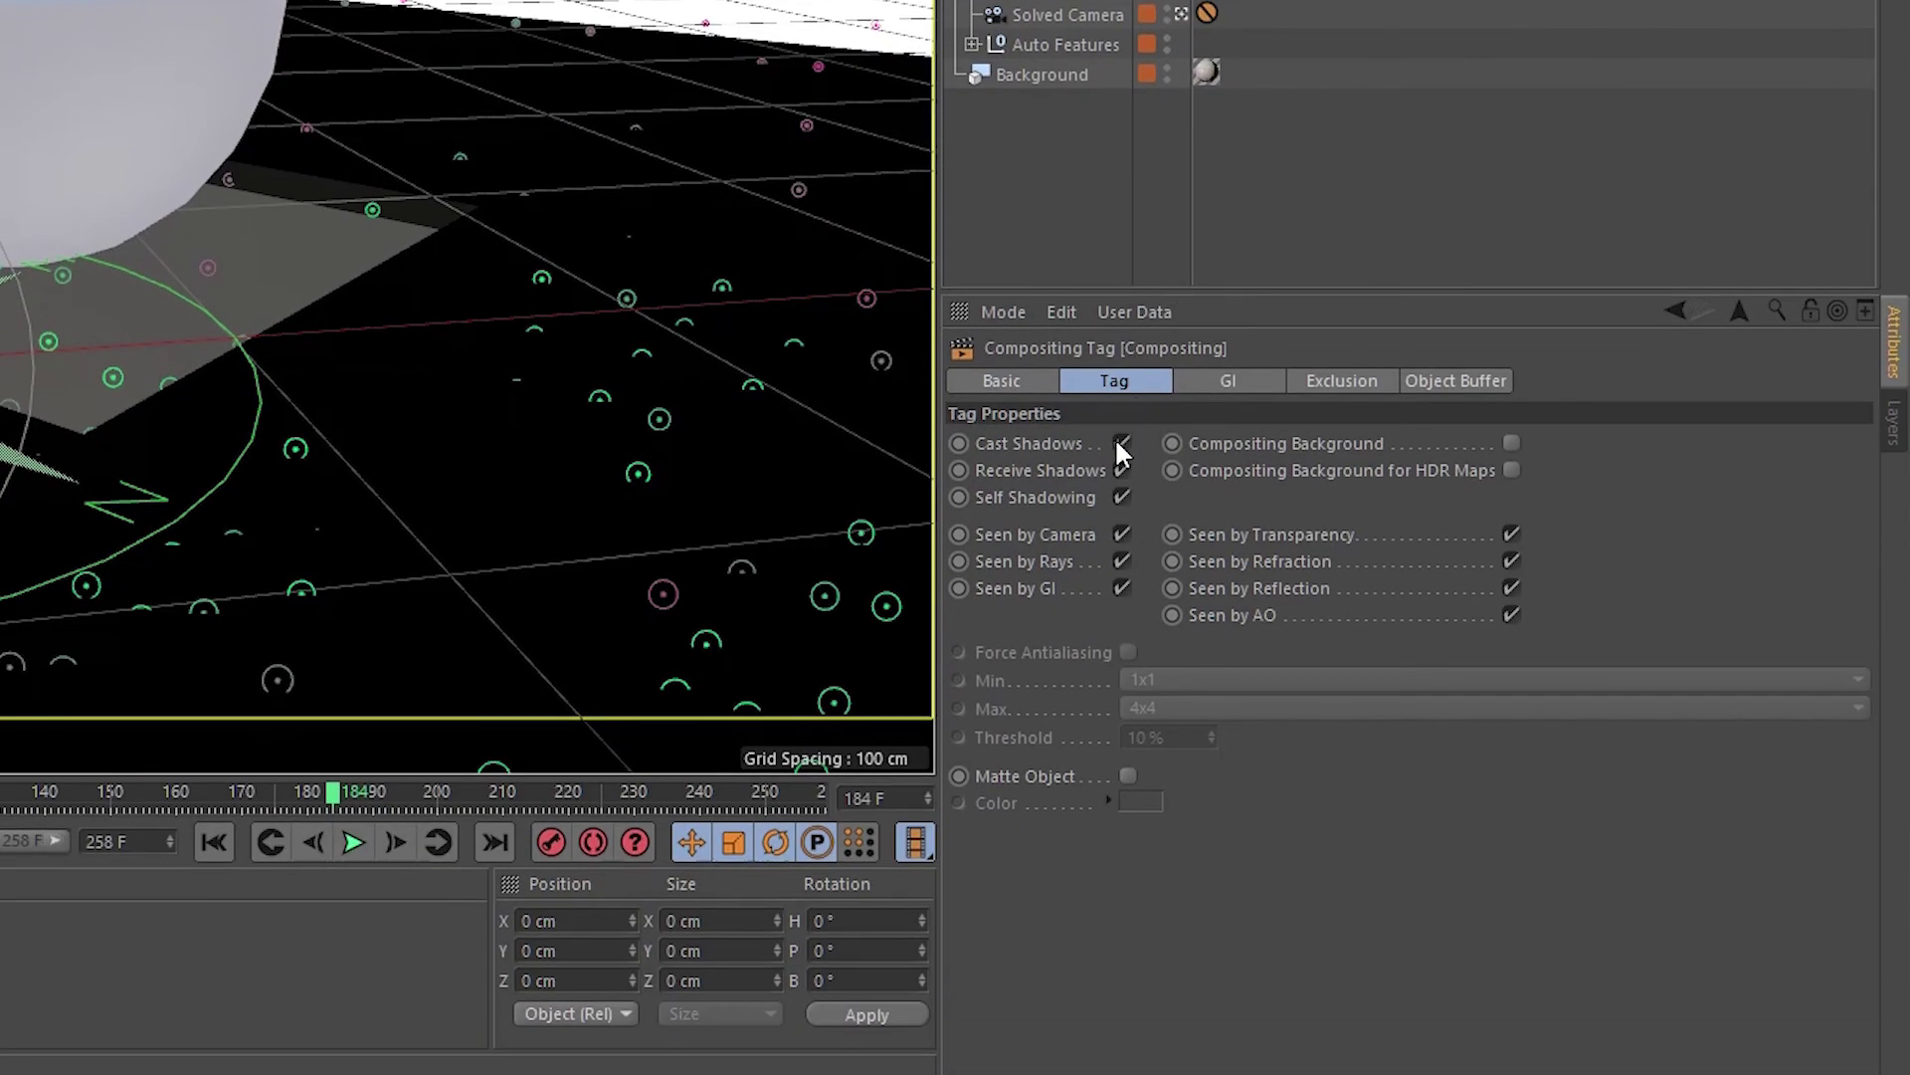
left_click(1121, 443)
left_click(1123, 533)
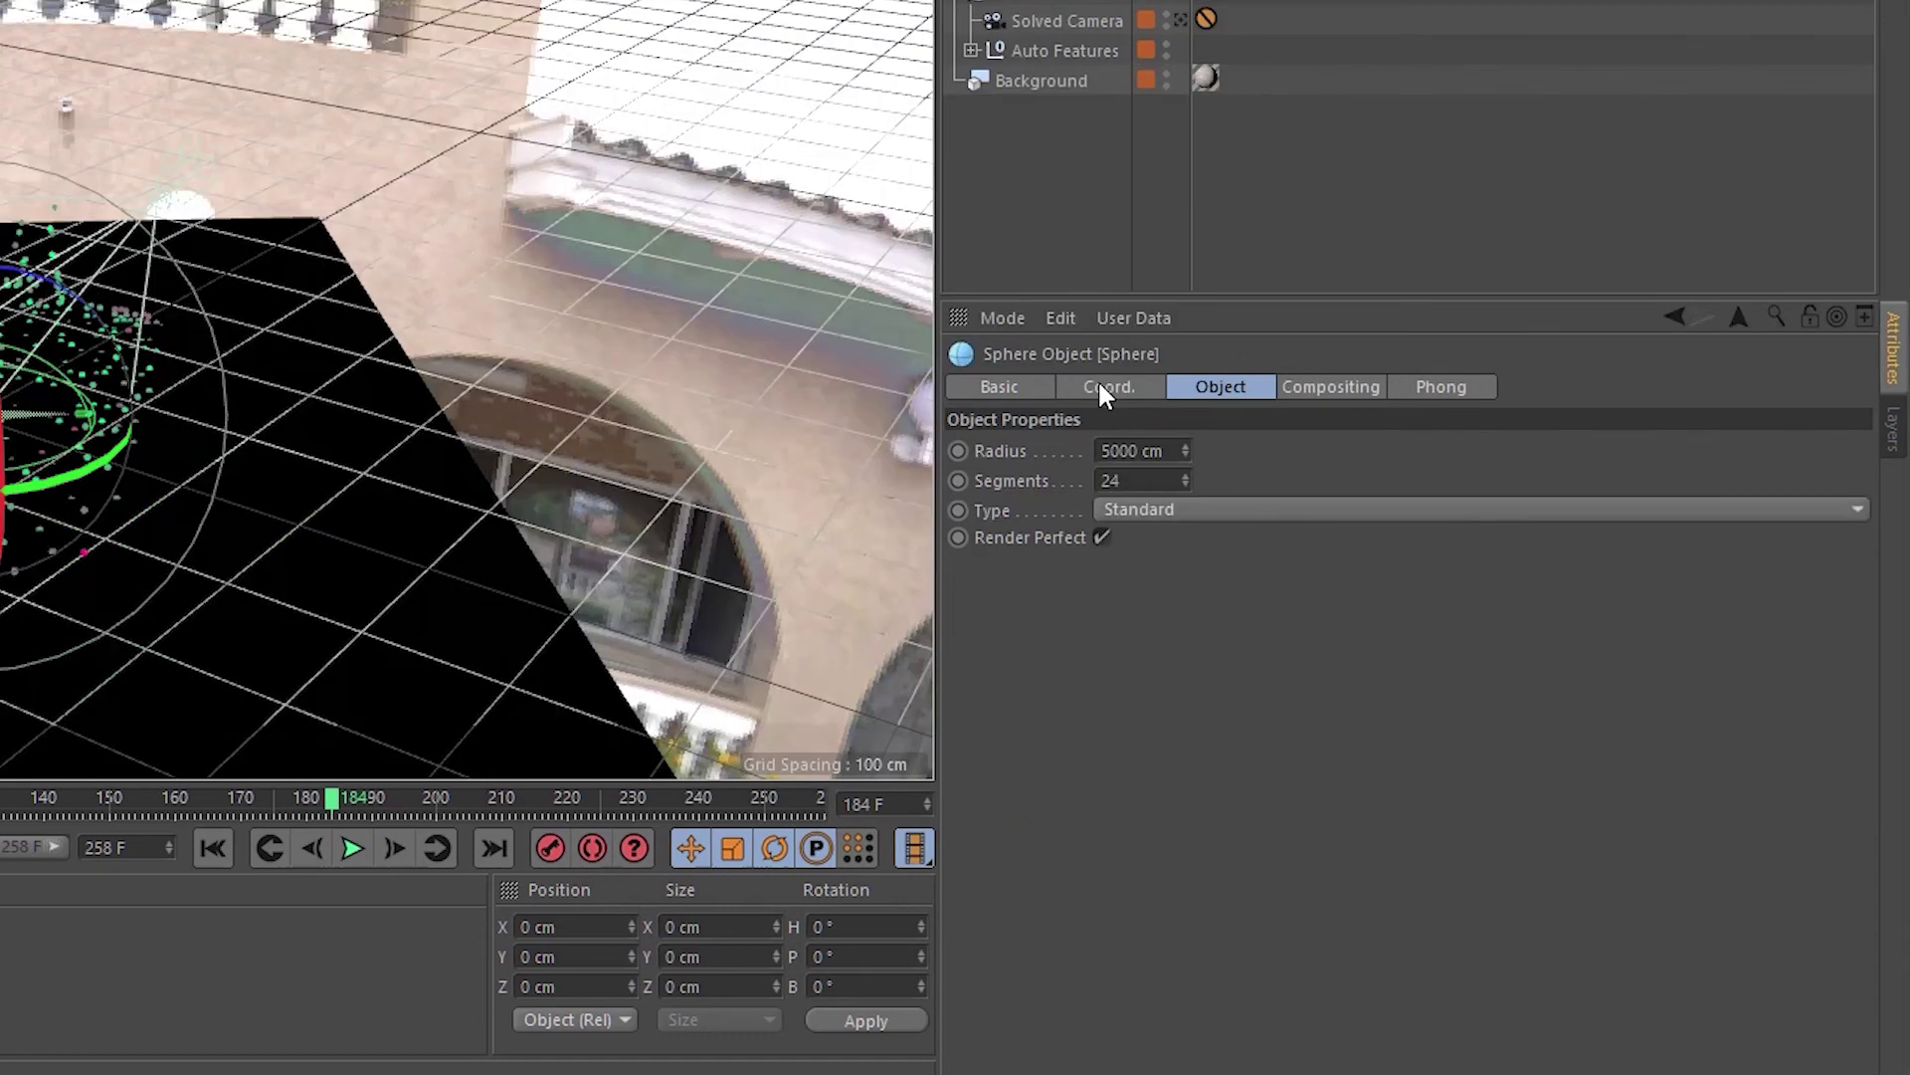
- Raise the large HDRI sphere by setting its vertical position P.Y to 2500 cm
left_click(1107, 380)
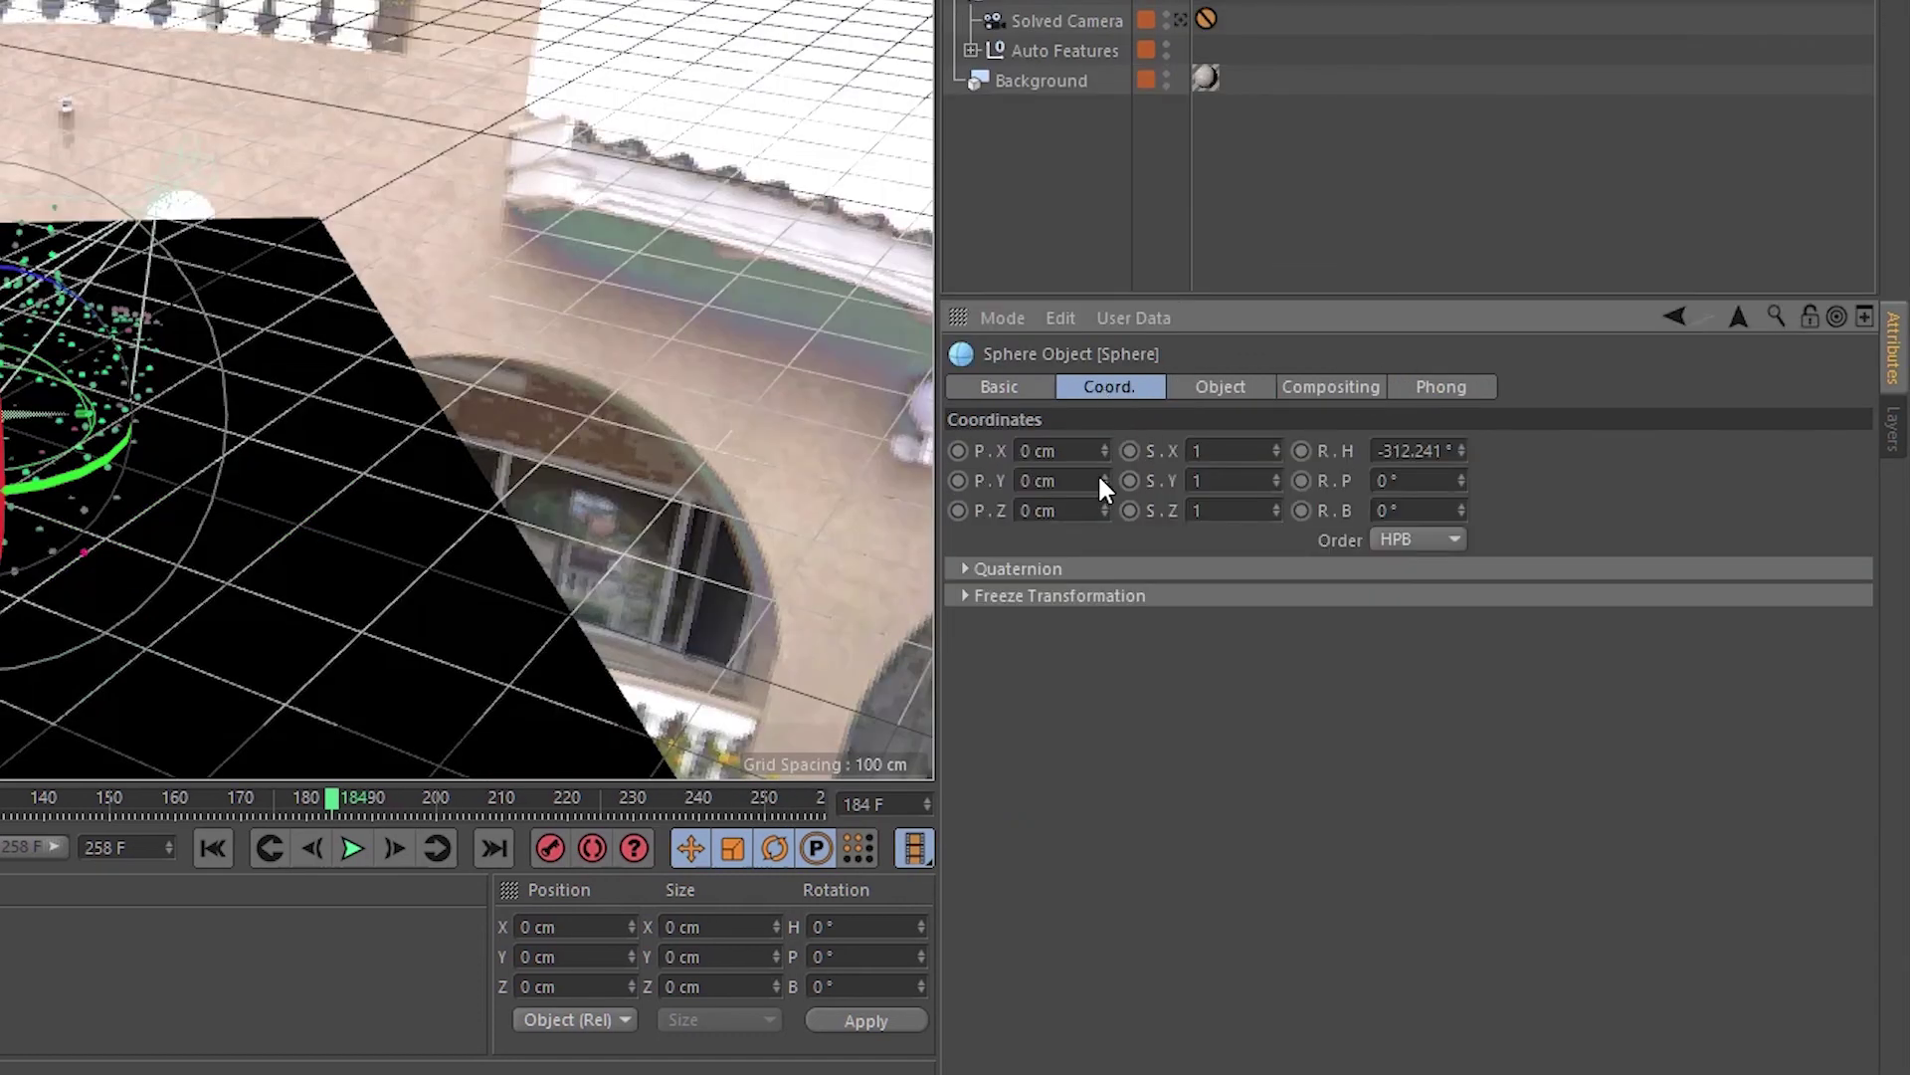
left_click(1070, 481)
type("2500")
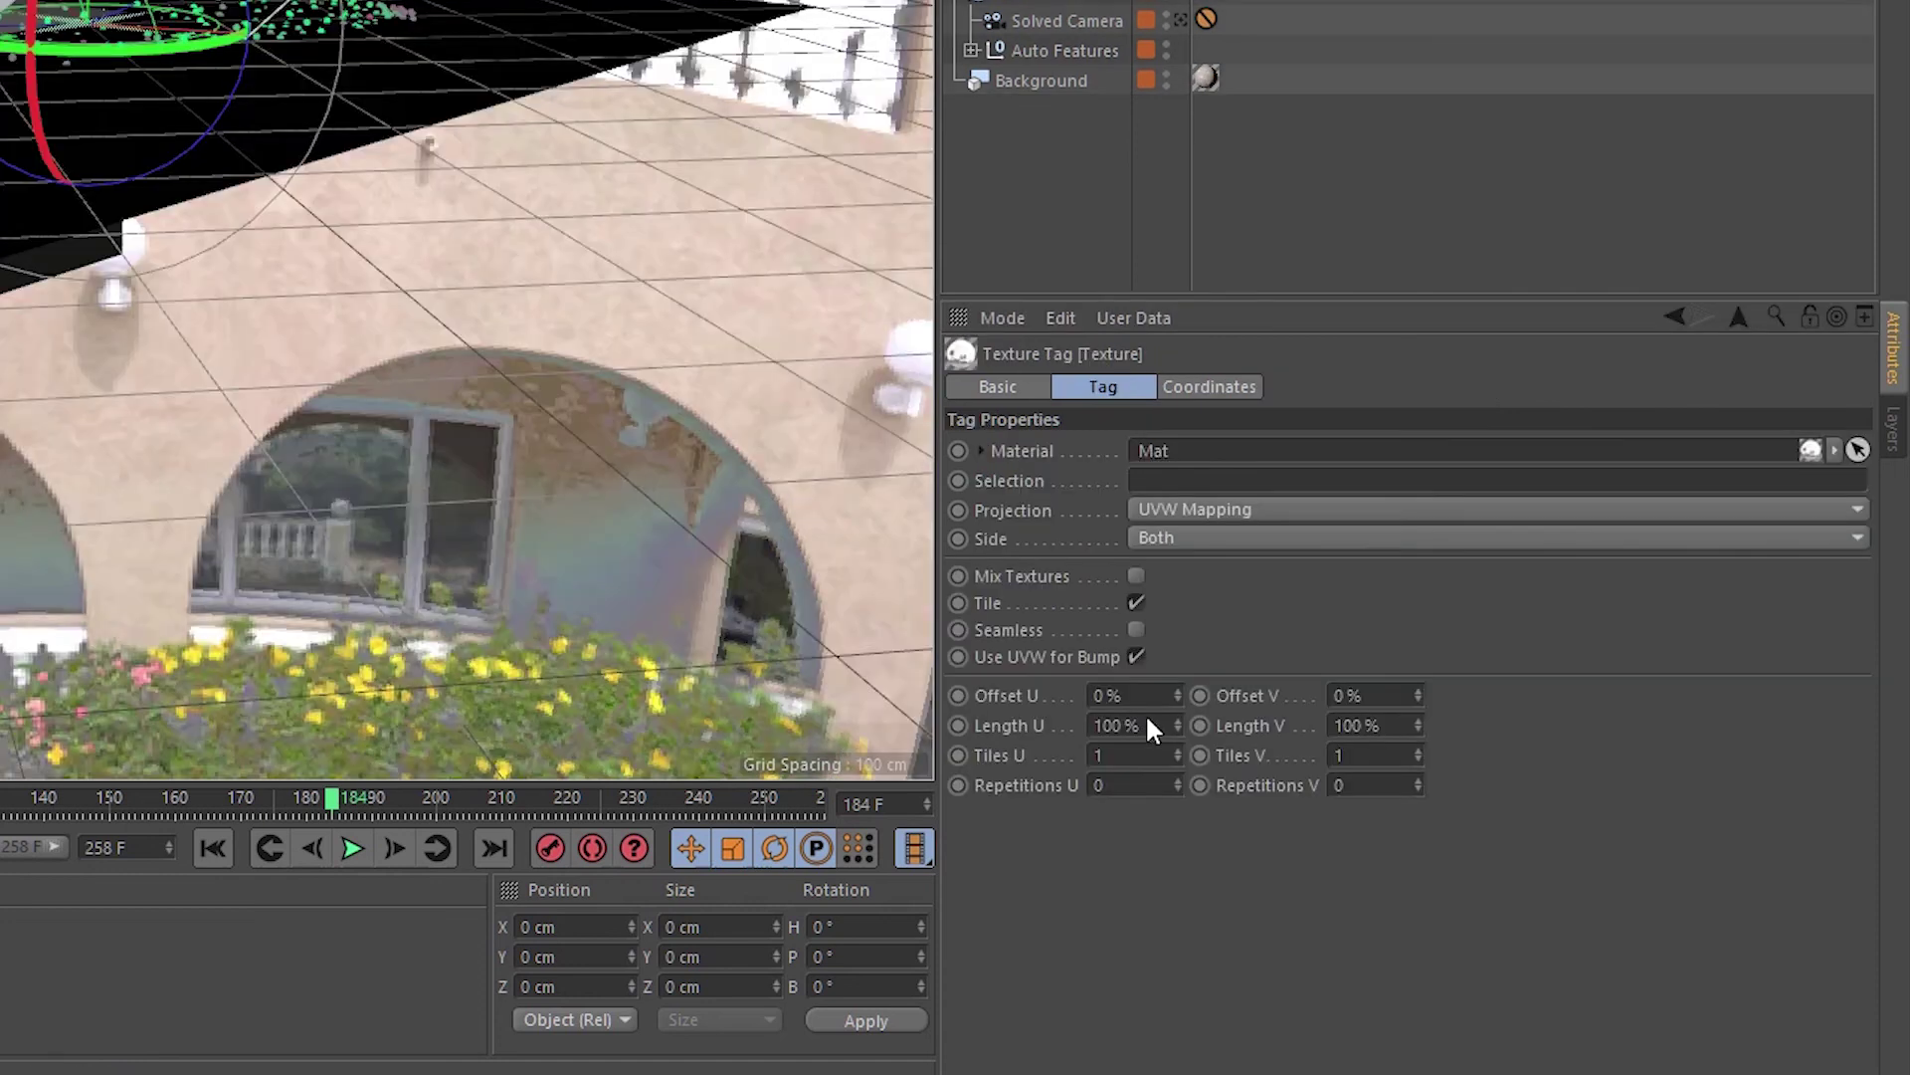
- Mirror the HDRI sphere's texture horizontally with a Length U of -100 %, and hide the Plane under the Boole in the viewport
left_click(1142, 724)
type("-1")
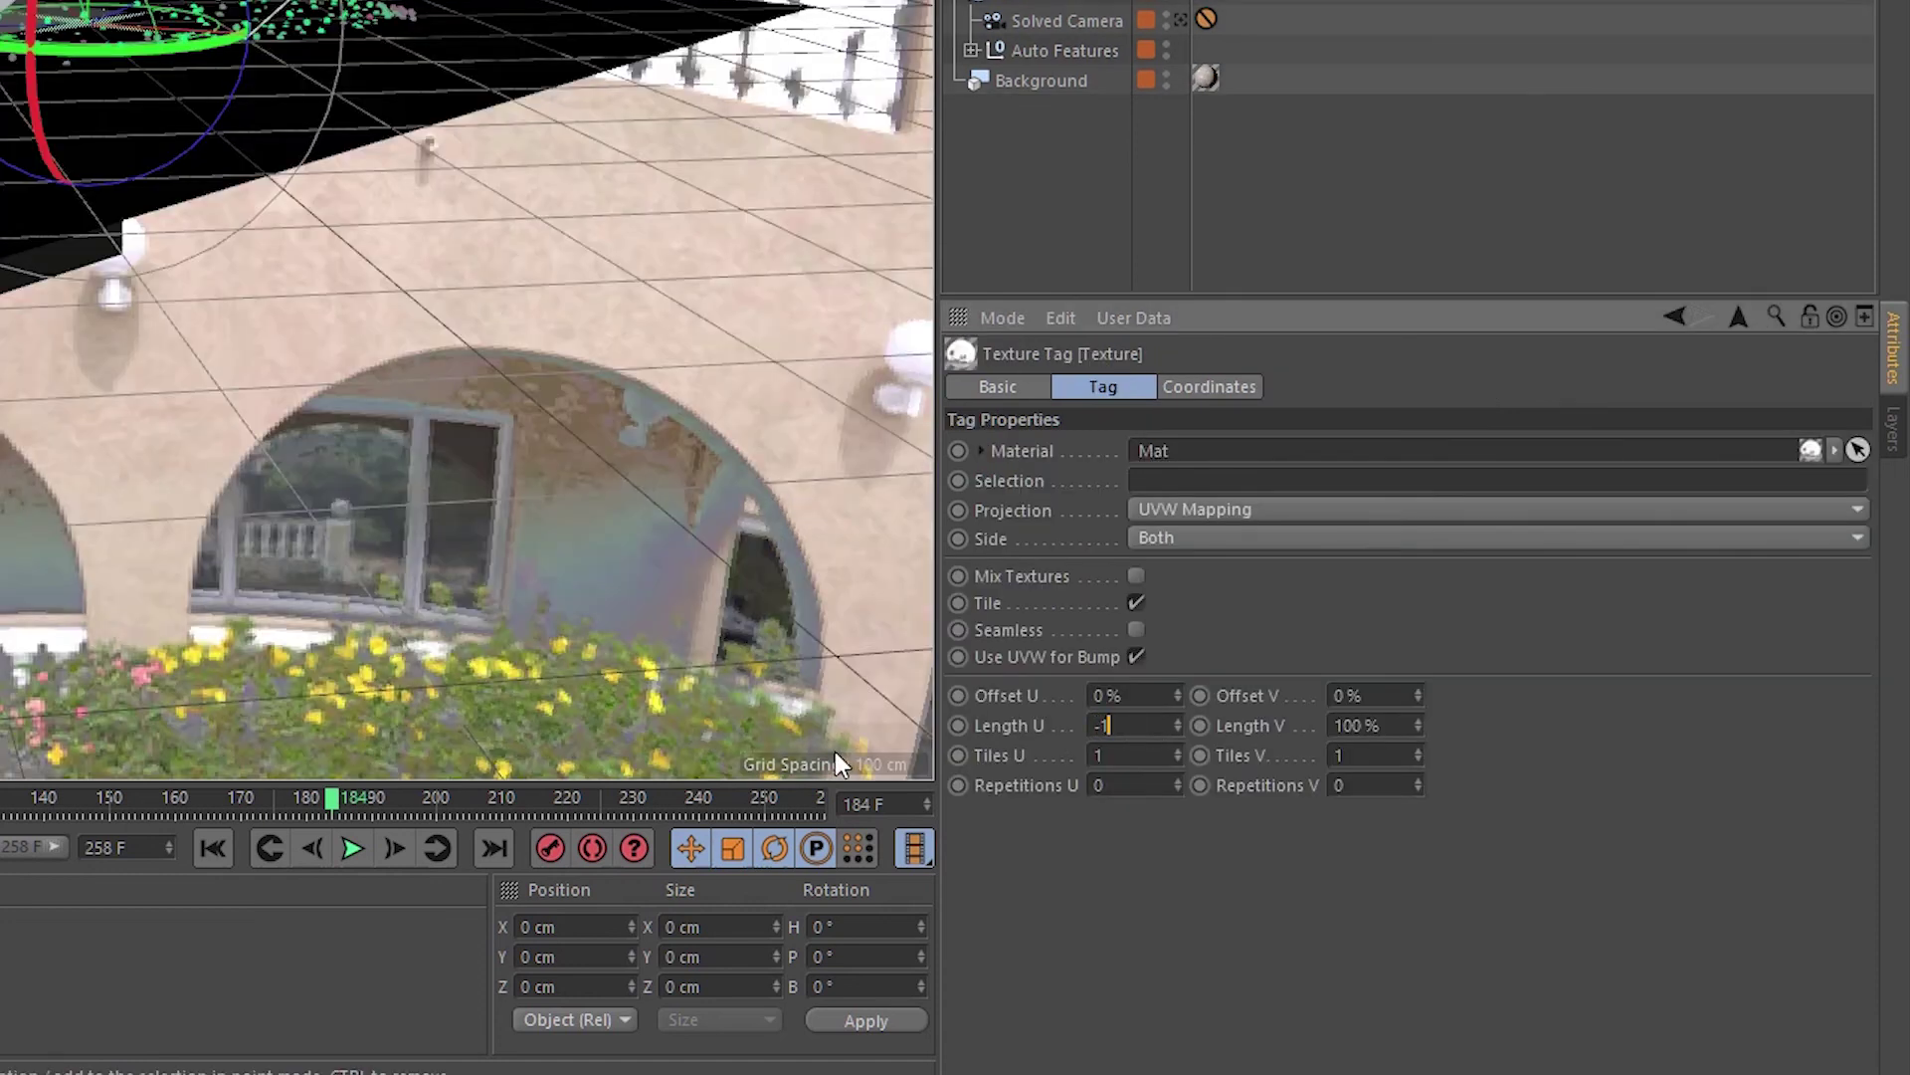
type("00")
key("Return")
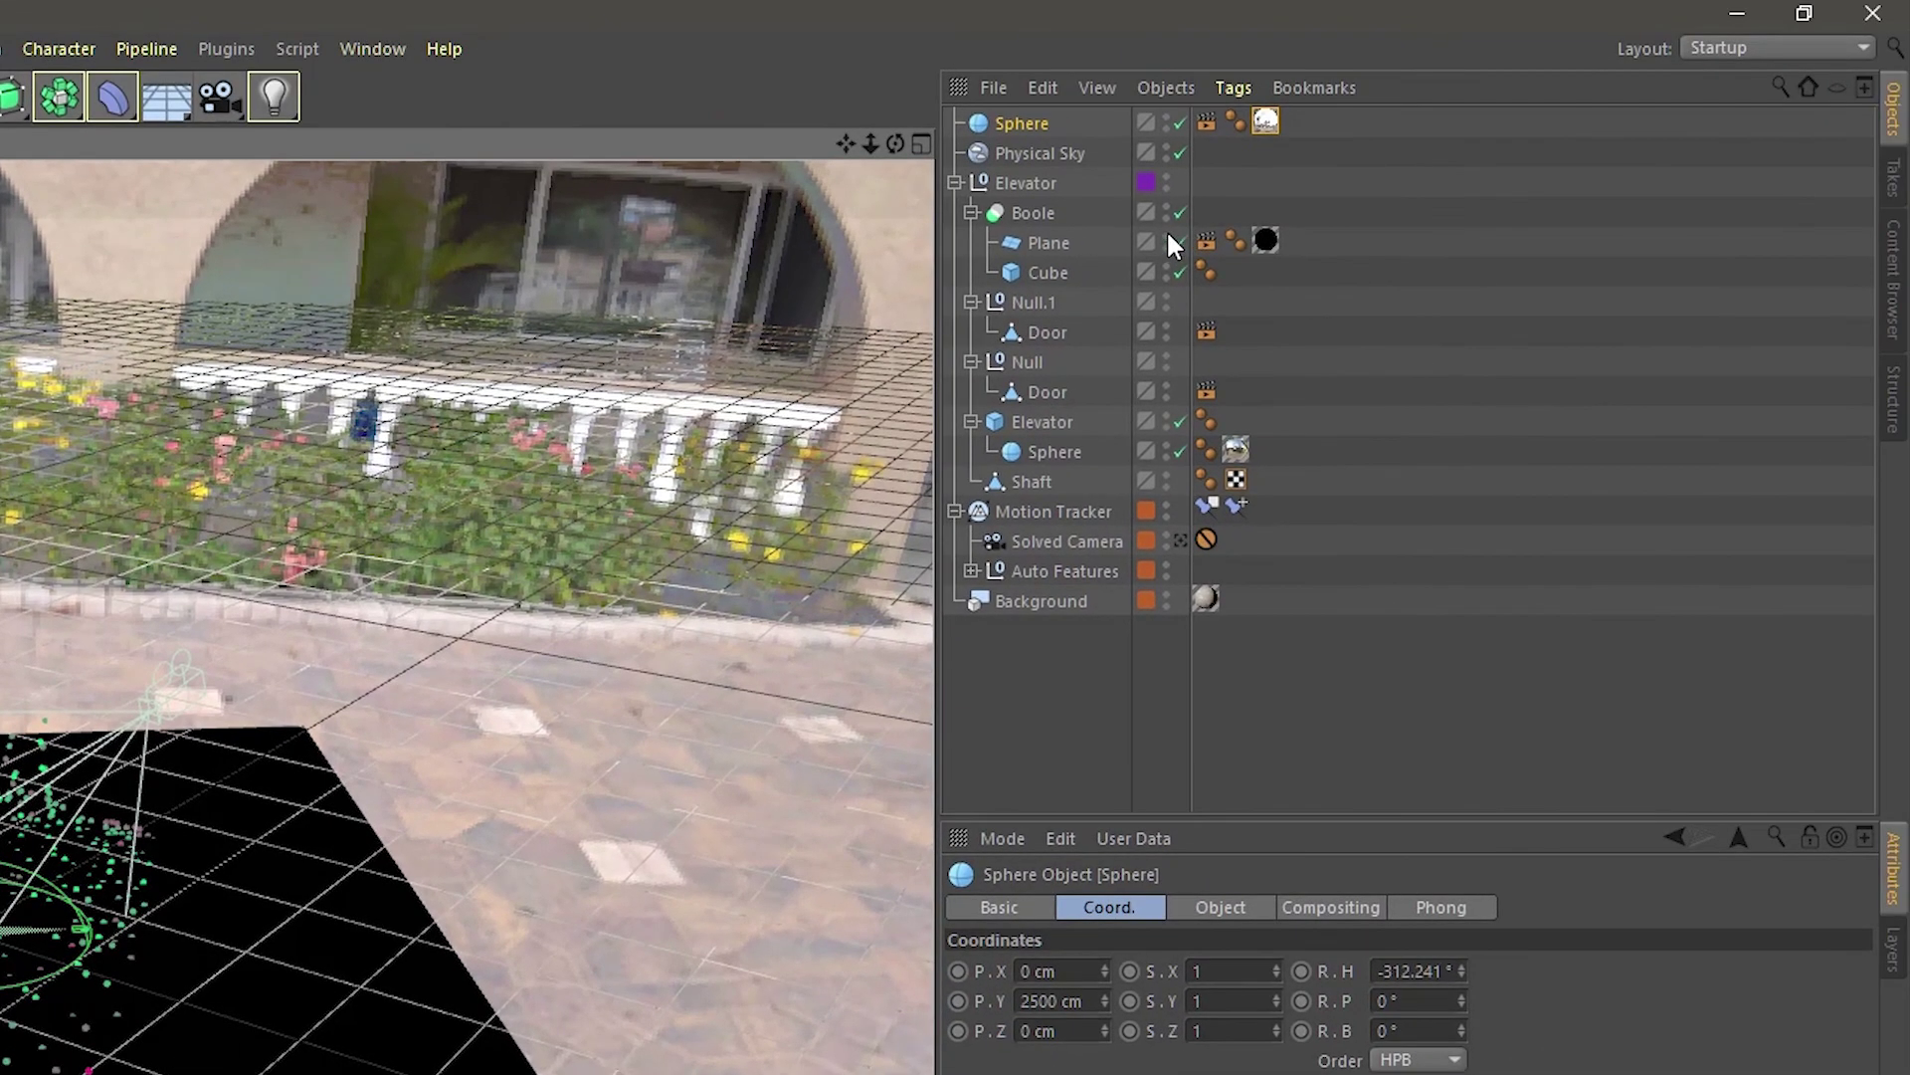
left_click(1167, 236)
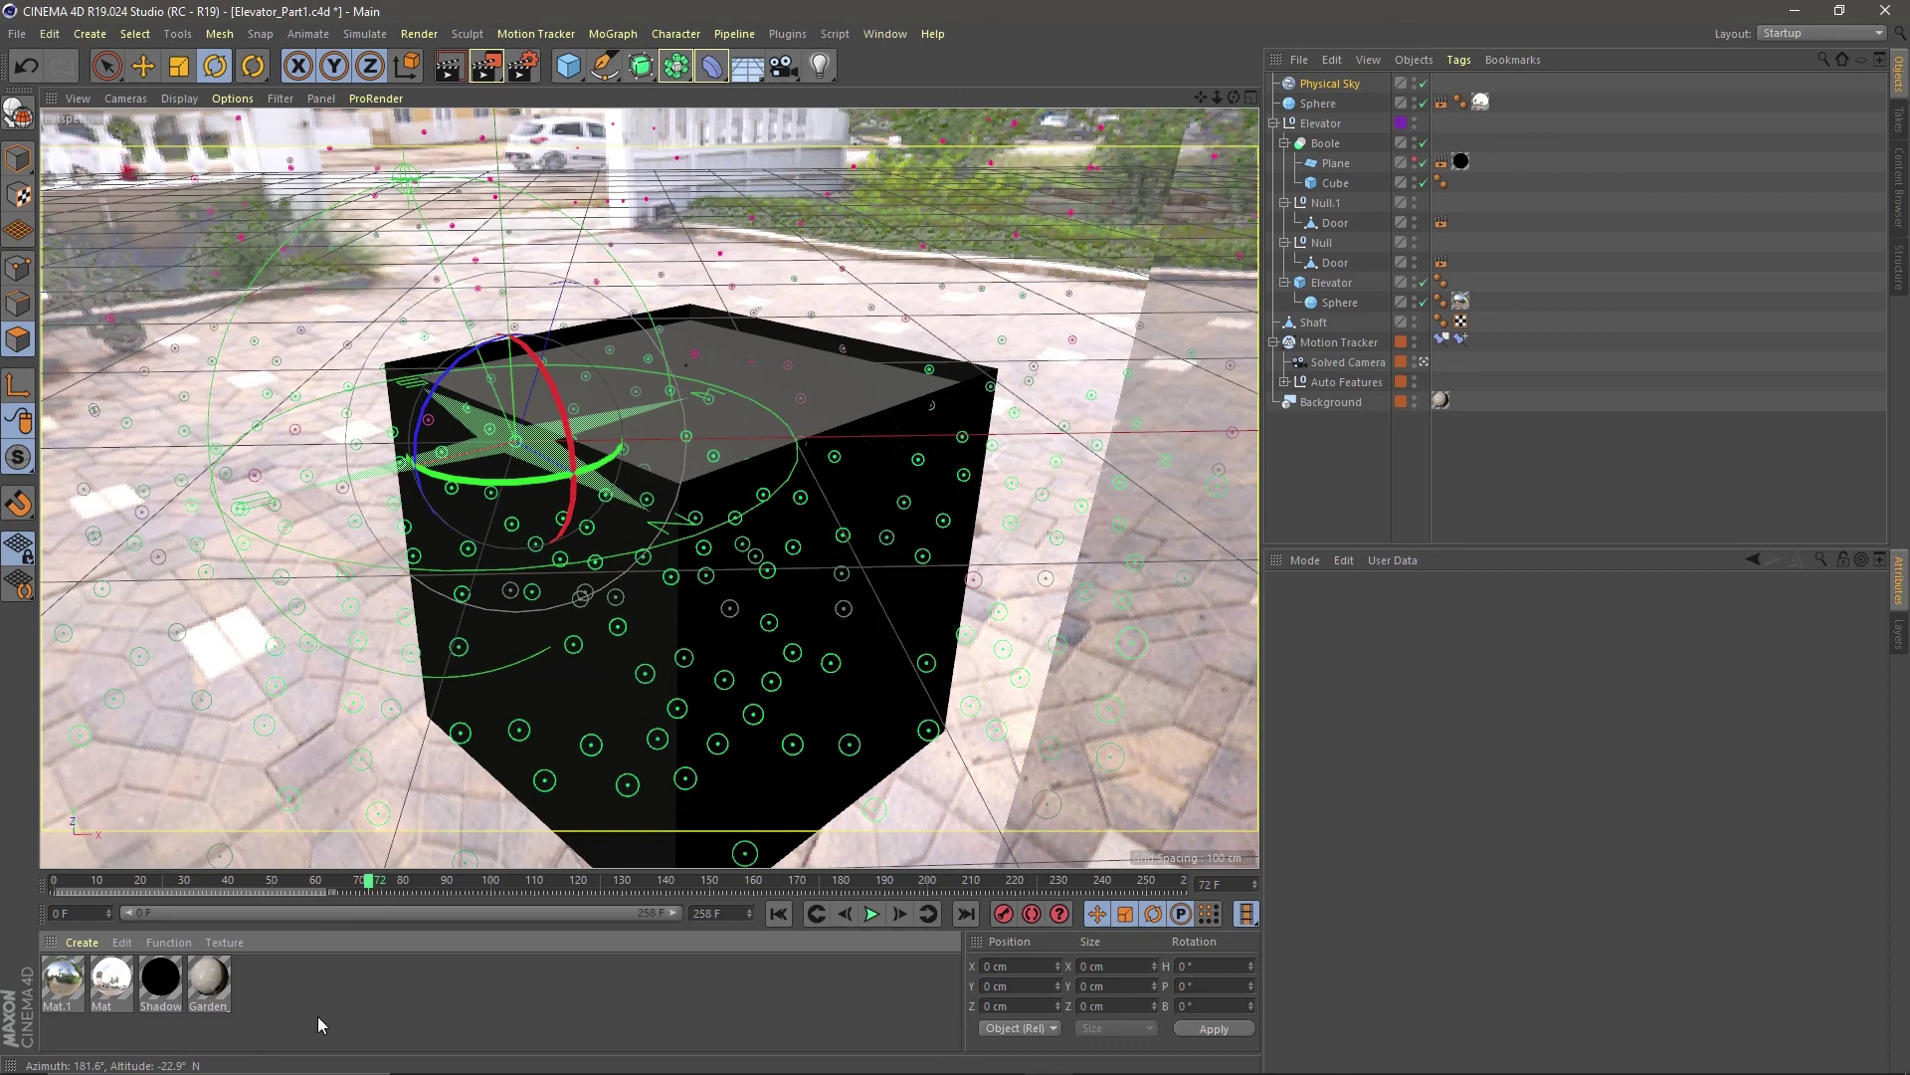
- Create a new material, disable its Reflectance channel, and assign a texture to its Color channel
double_click(248, 1011)
double_click(59, 992)
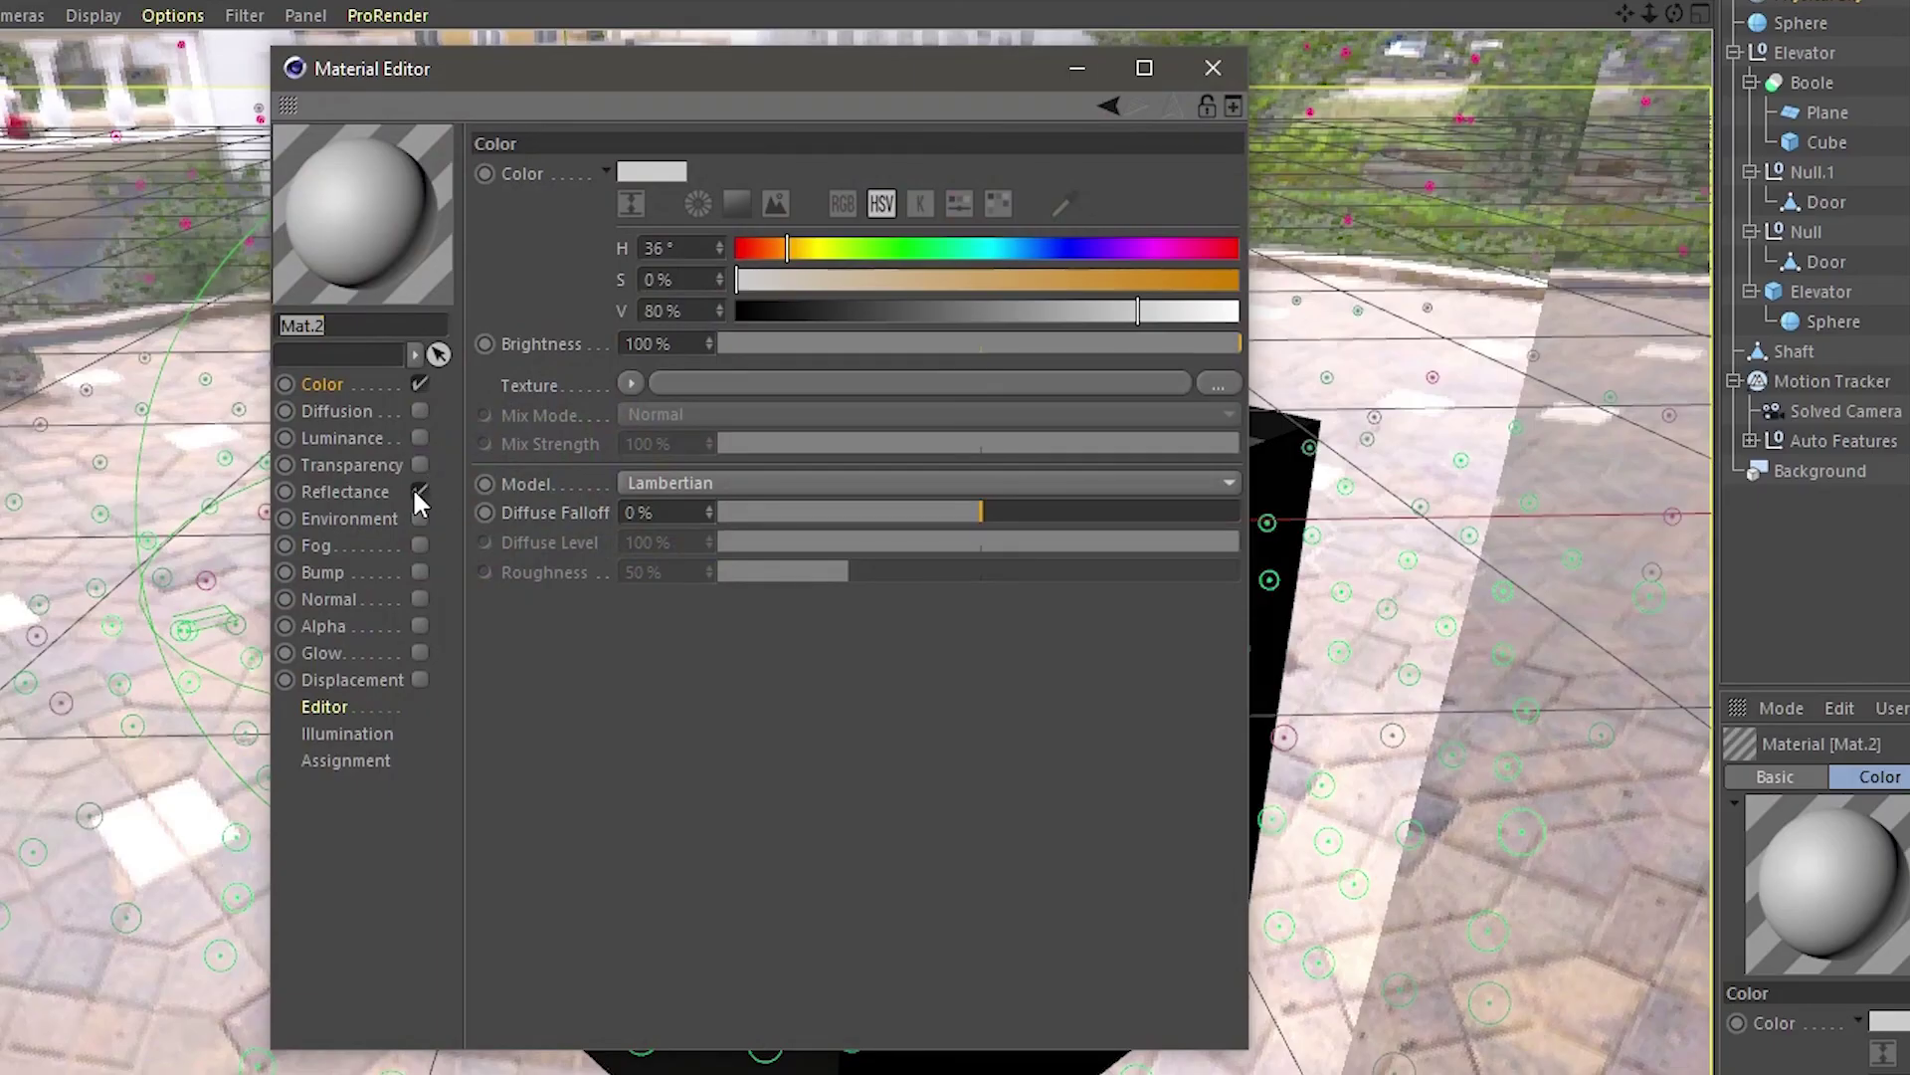
left_click(419, 492)
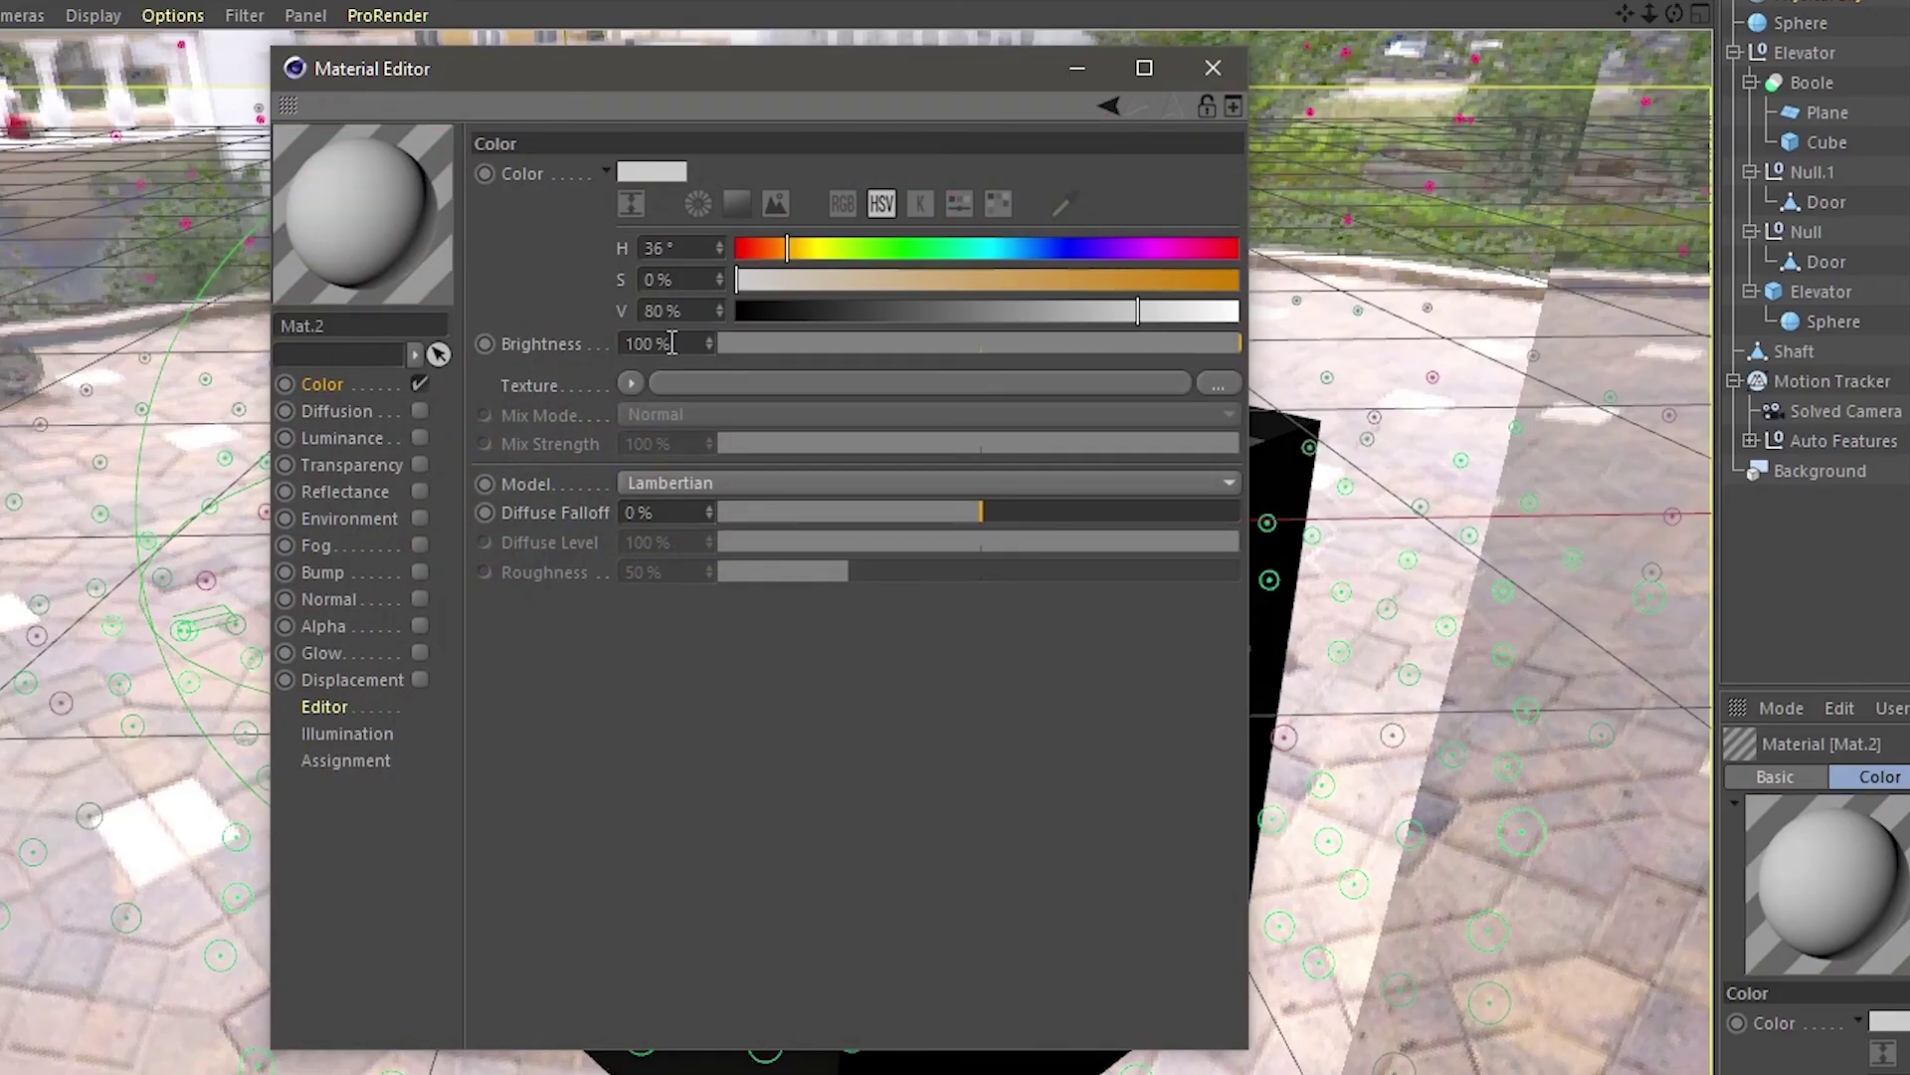
left_click(631, 384)
left_click(660, 444)
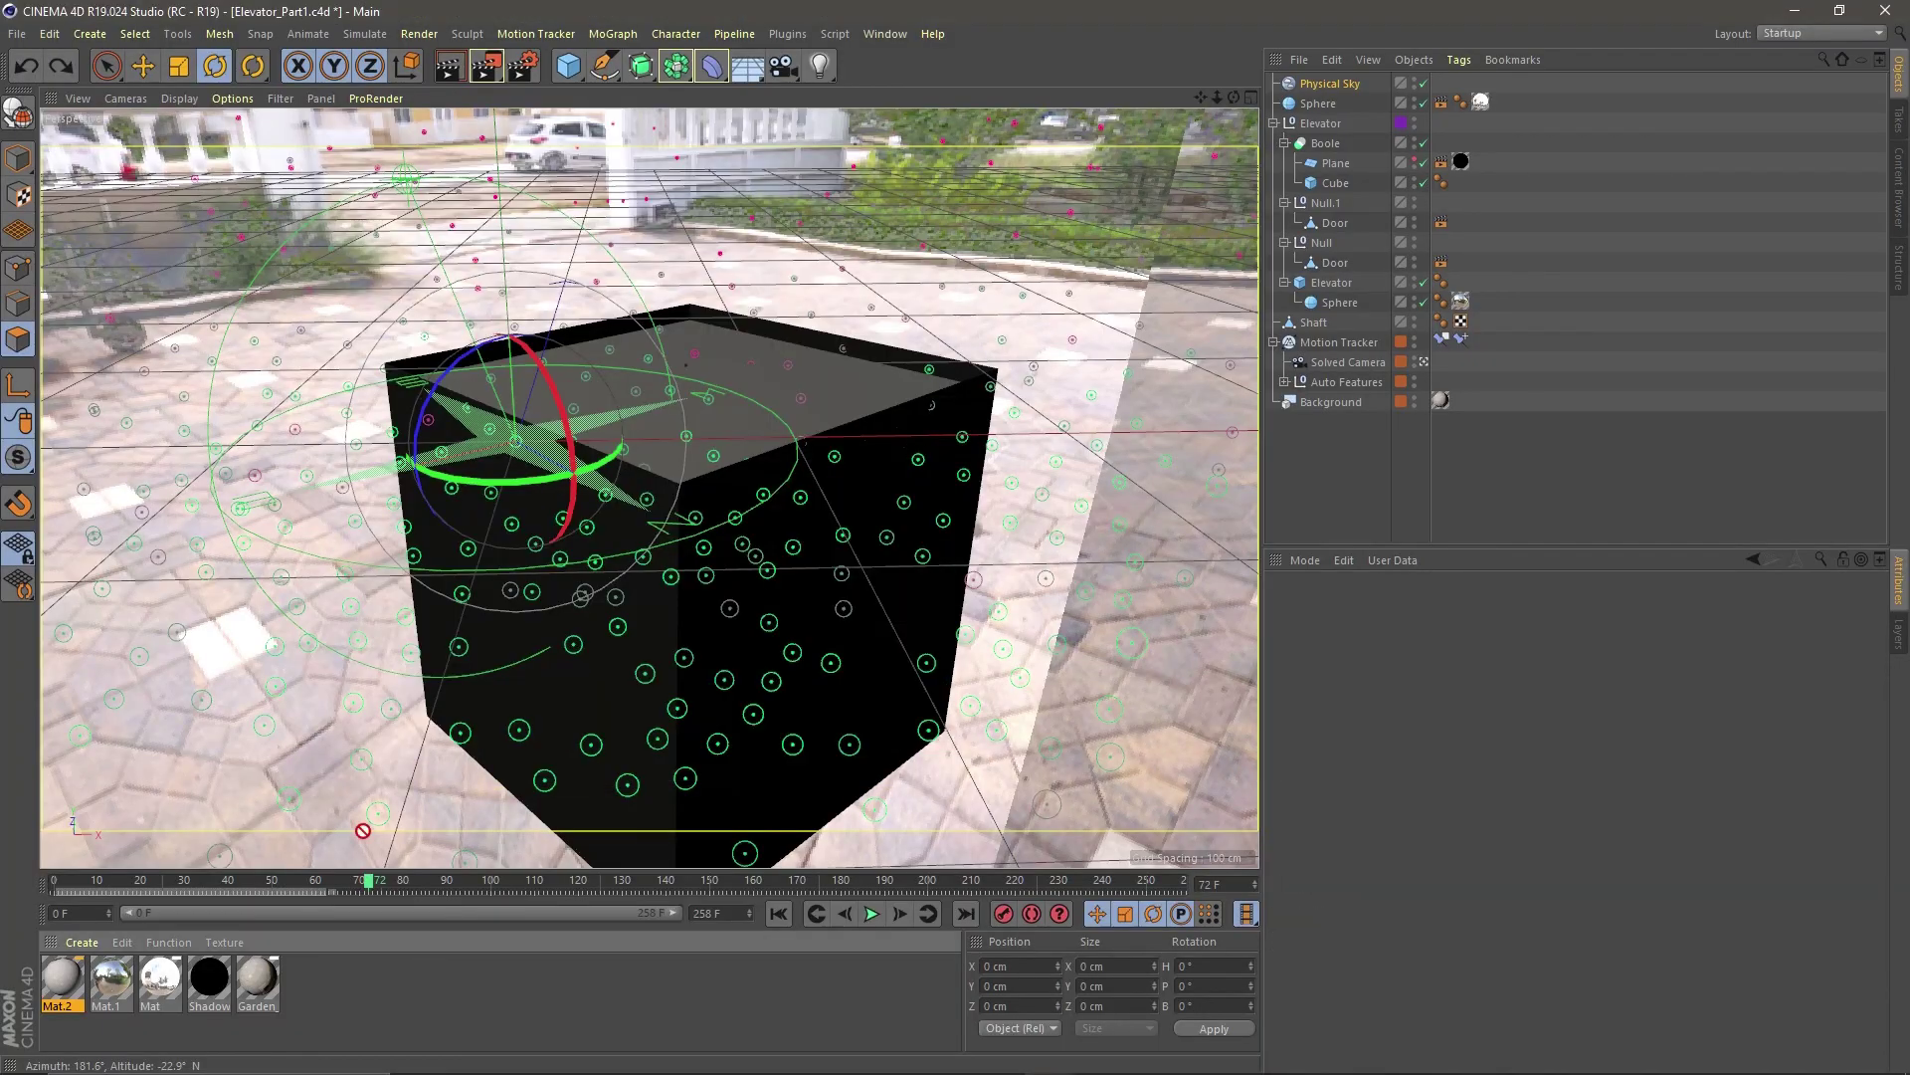
- Apply Mat.2 to the Door under Null.1 using Camera Mapping from the Solved Camera, and calculate the film aspect
left_click_drag(363, 829, 1341, 229)
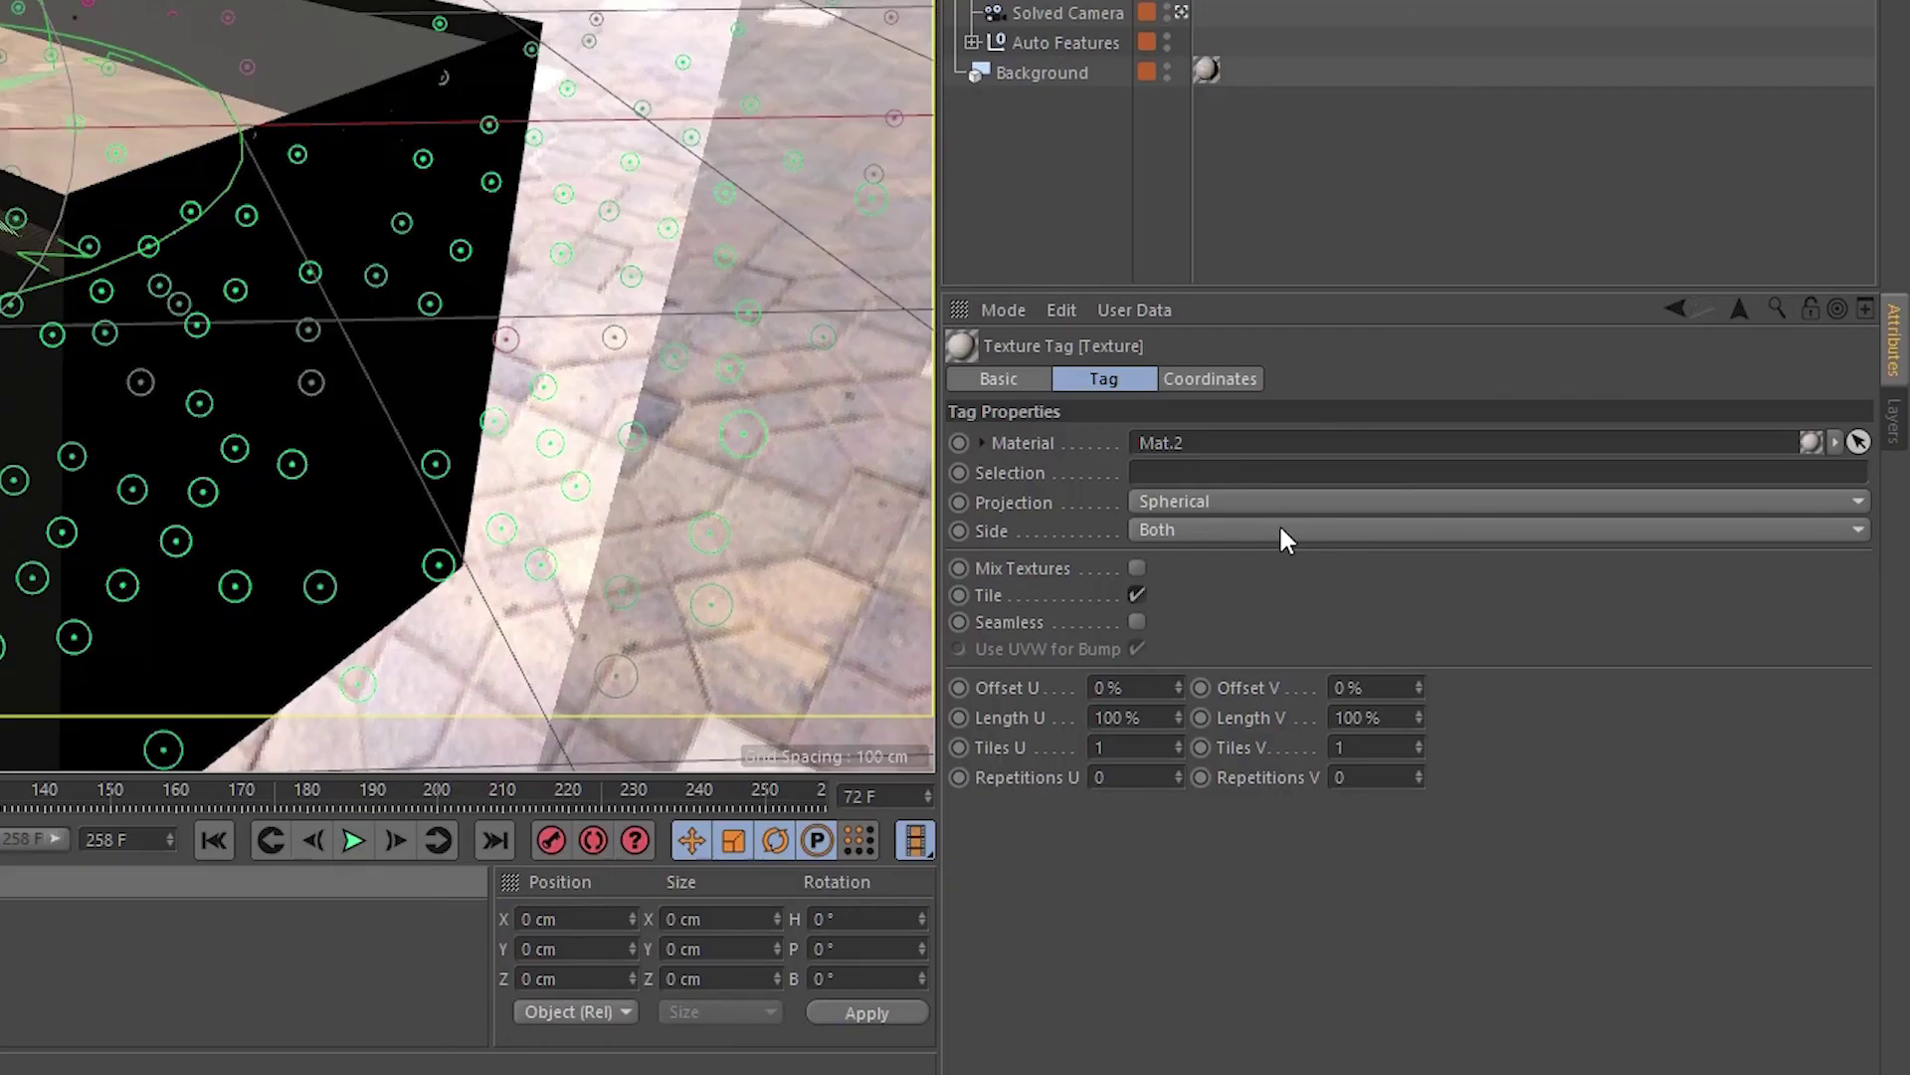
left_click(1484, 686)
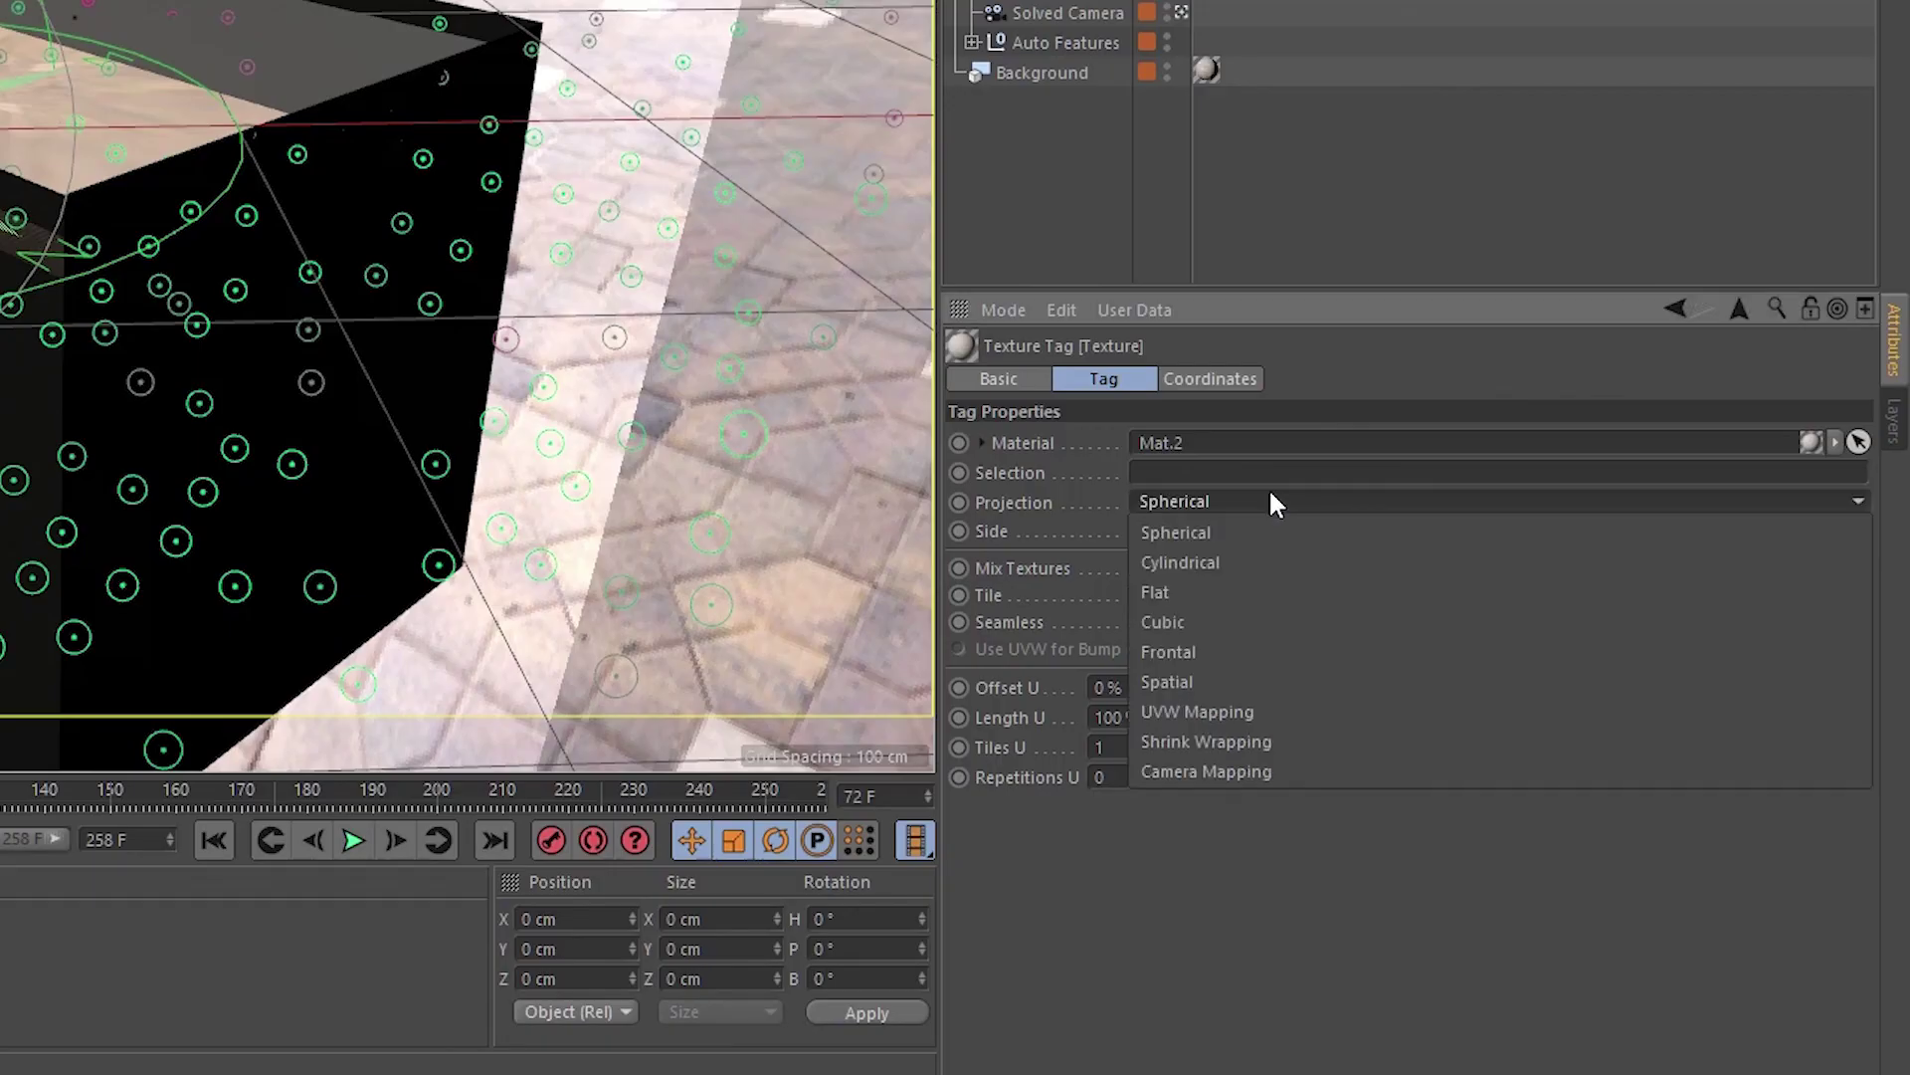
left_click(1515, 871)
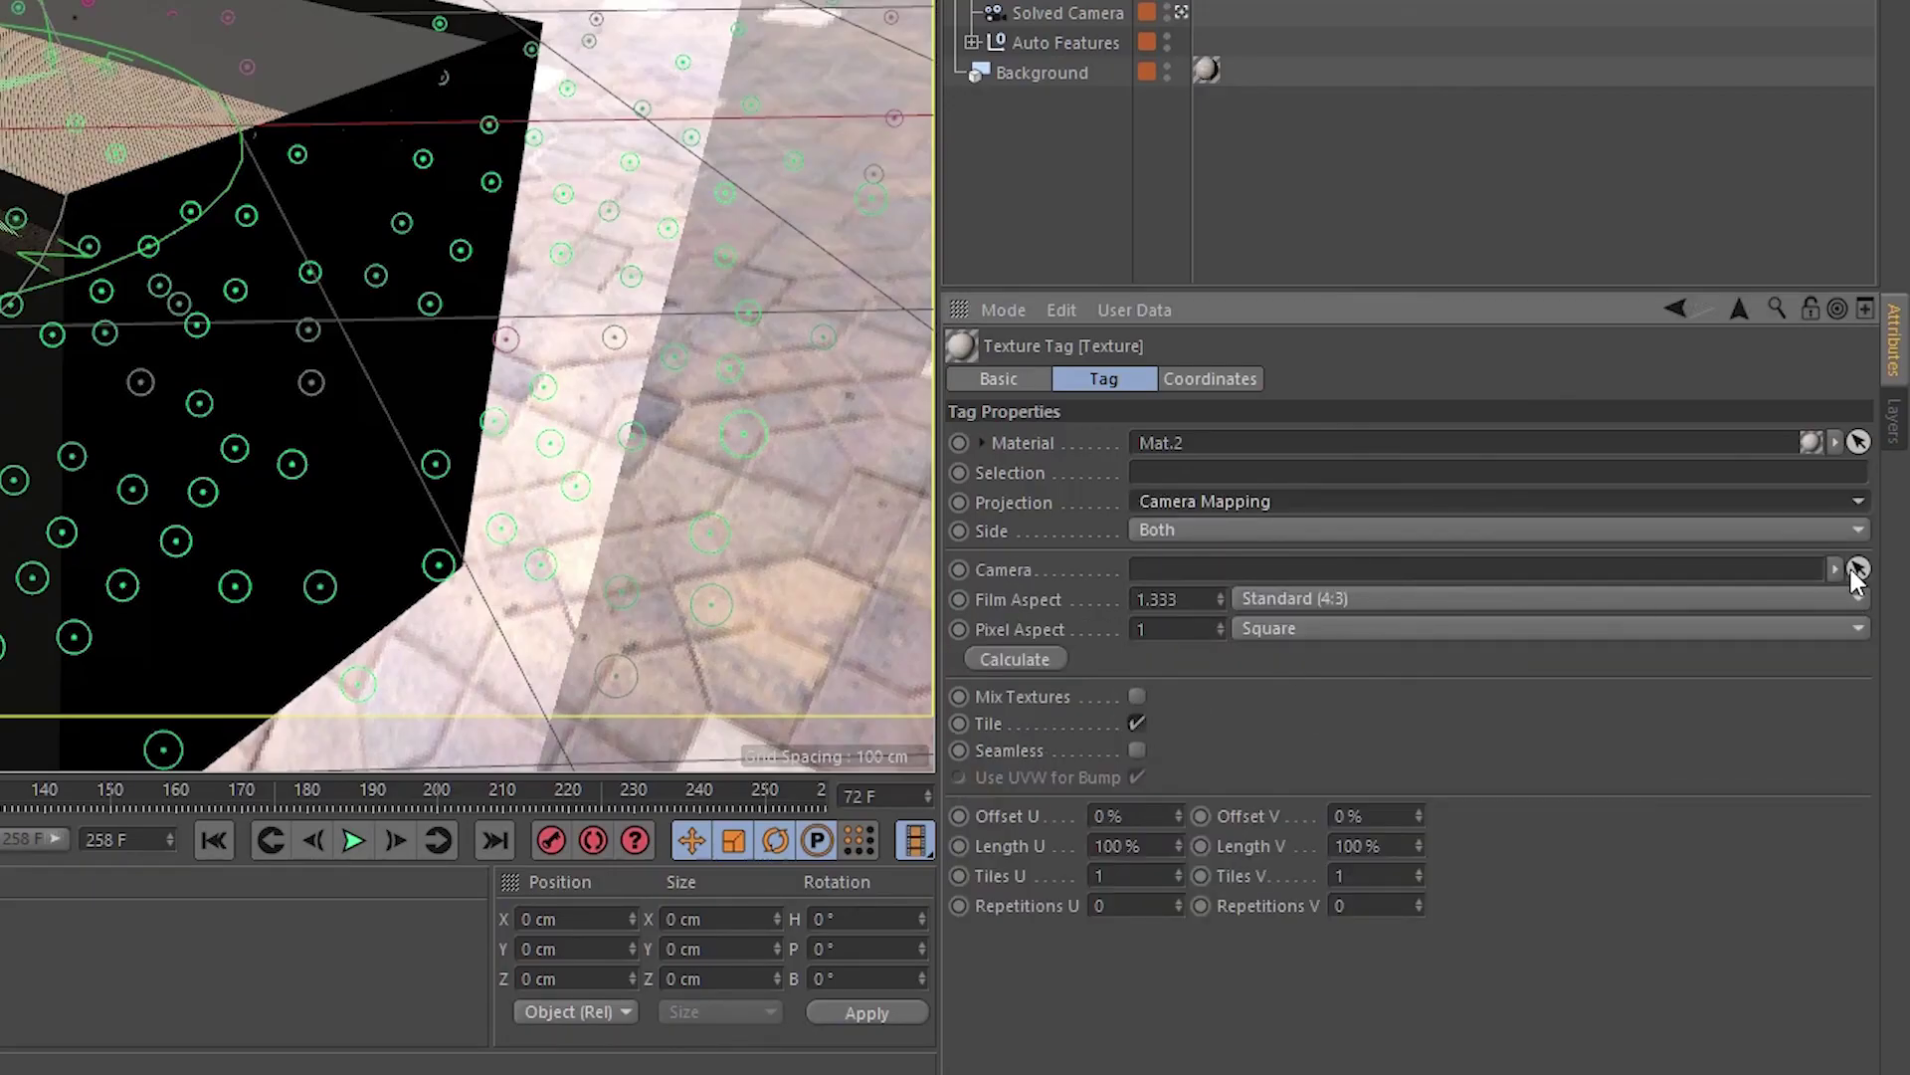
left_click(1857, 569)
left_click(1084, 14)
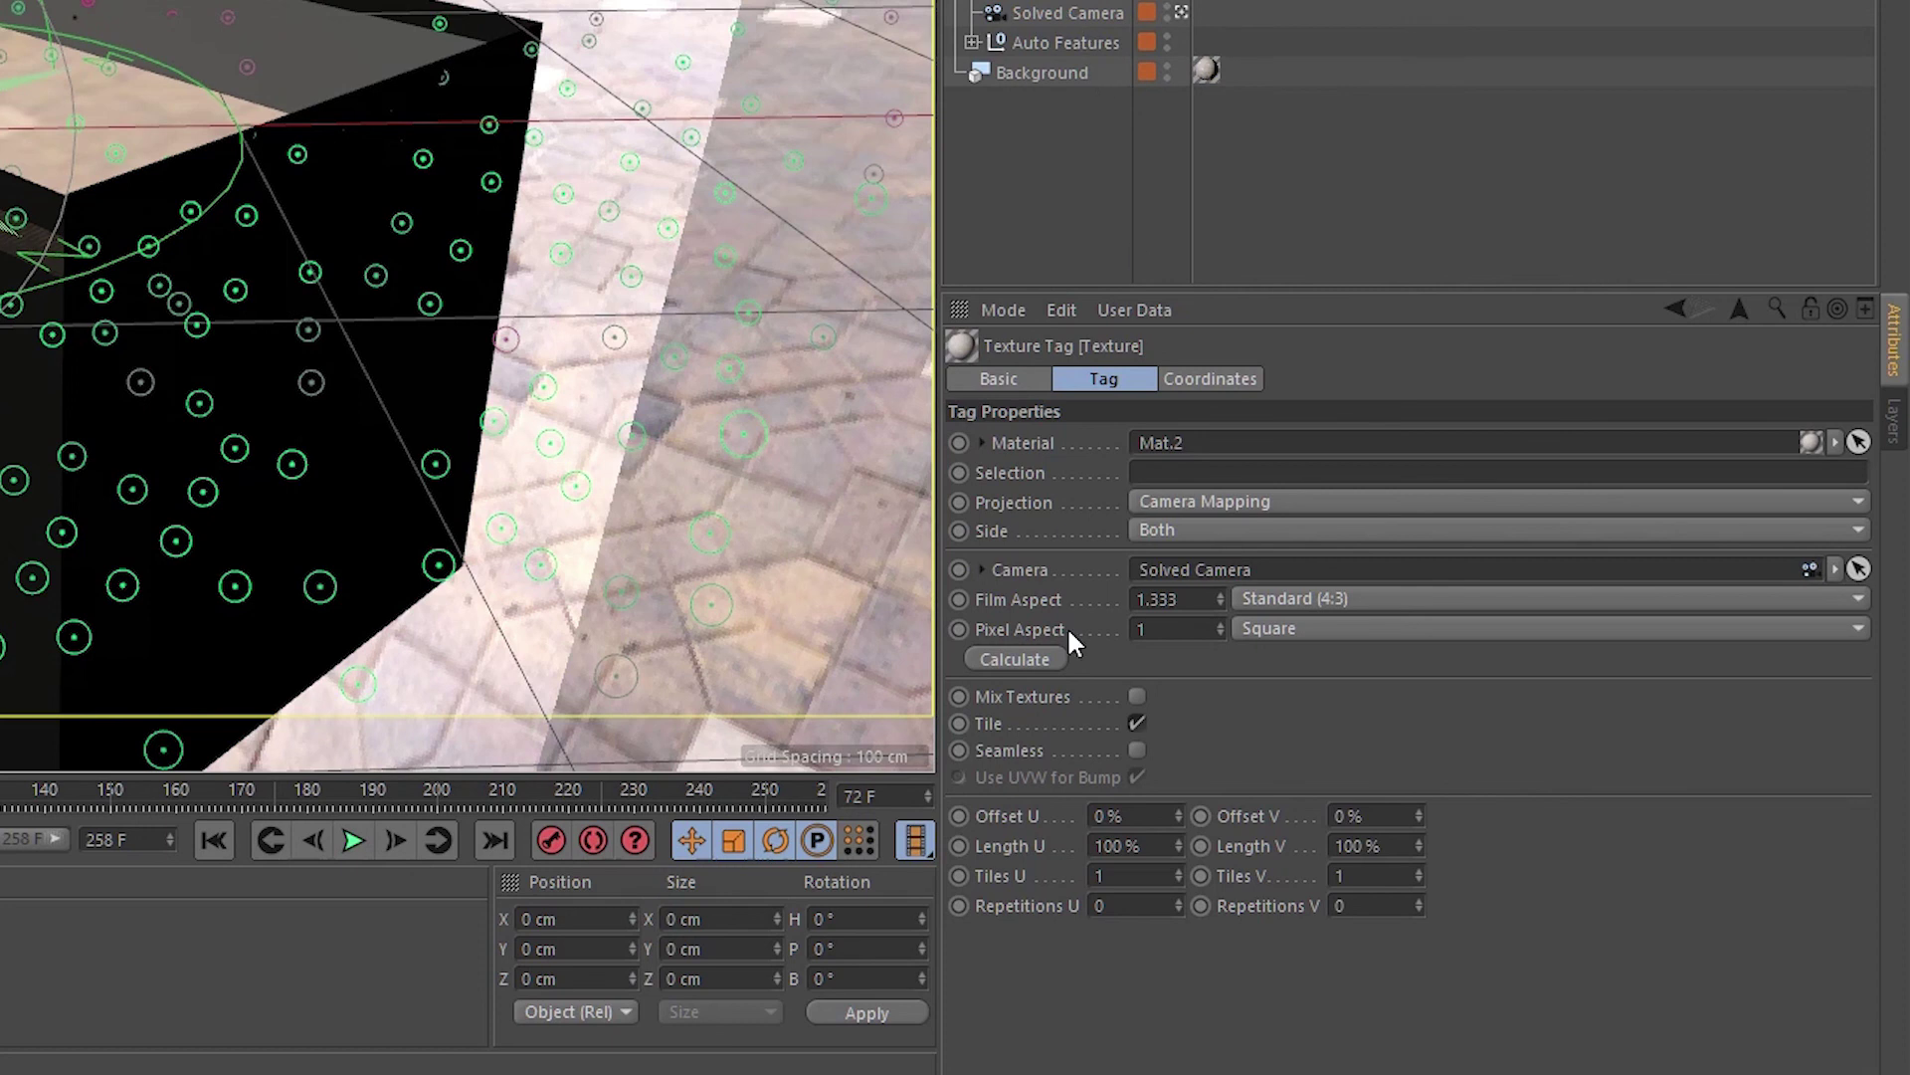
left_click(1036, 659)
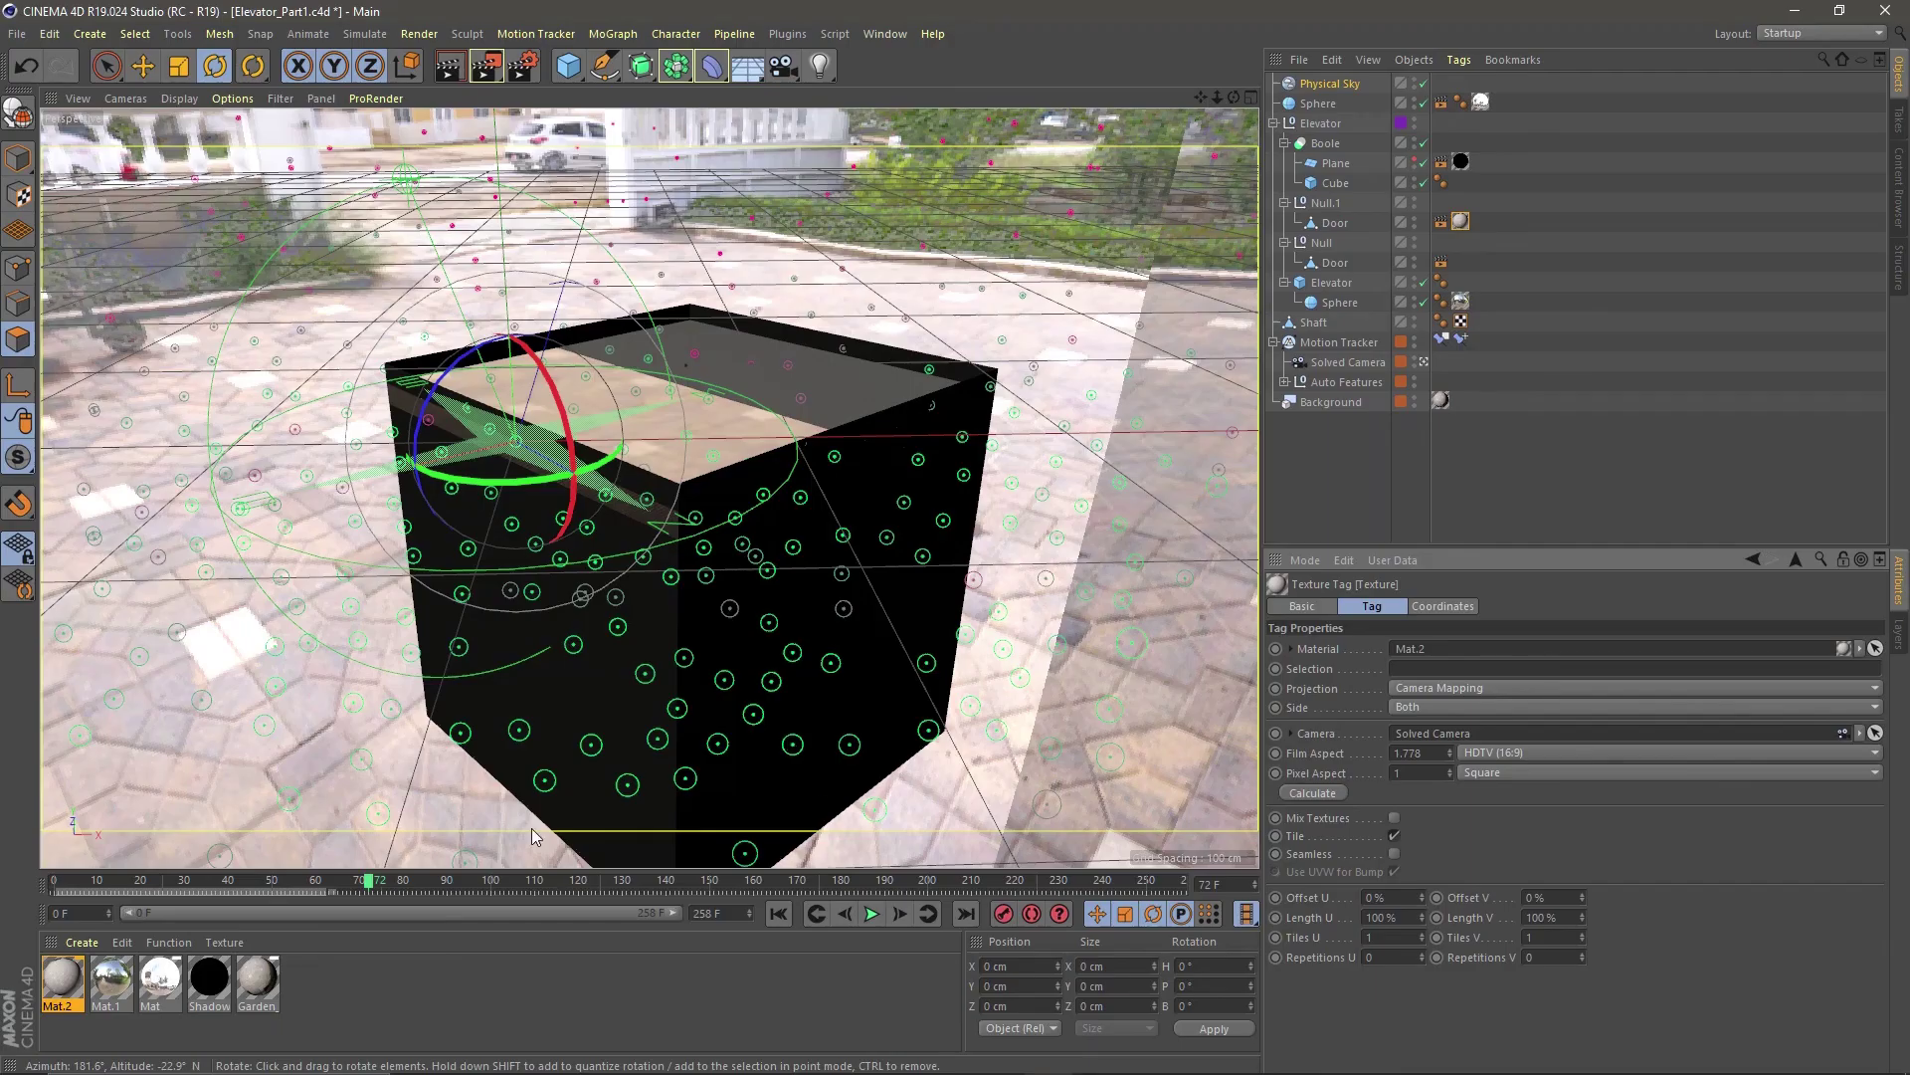
- At frame 72, generate UVW coordinates from the camera-mapped texture tag on the Door under Null.1
mouse_move(370, 882)
left_mouse_down()
mouse_move(577, 929)
mouse_move(368, 889)
left_mouse_up()
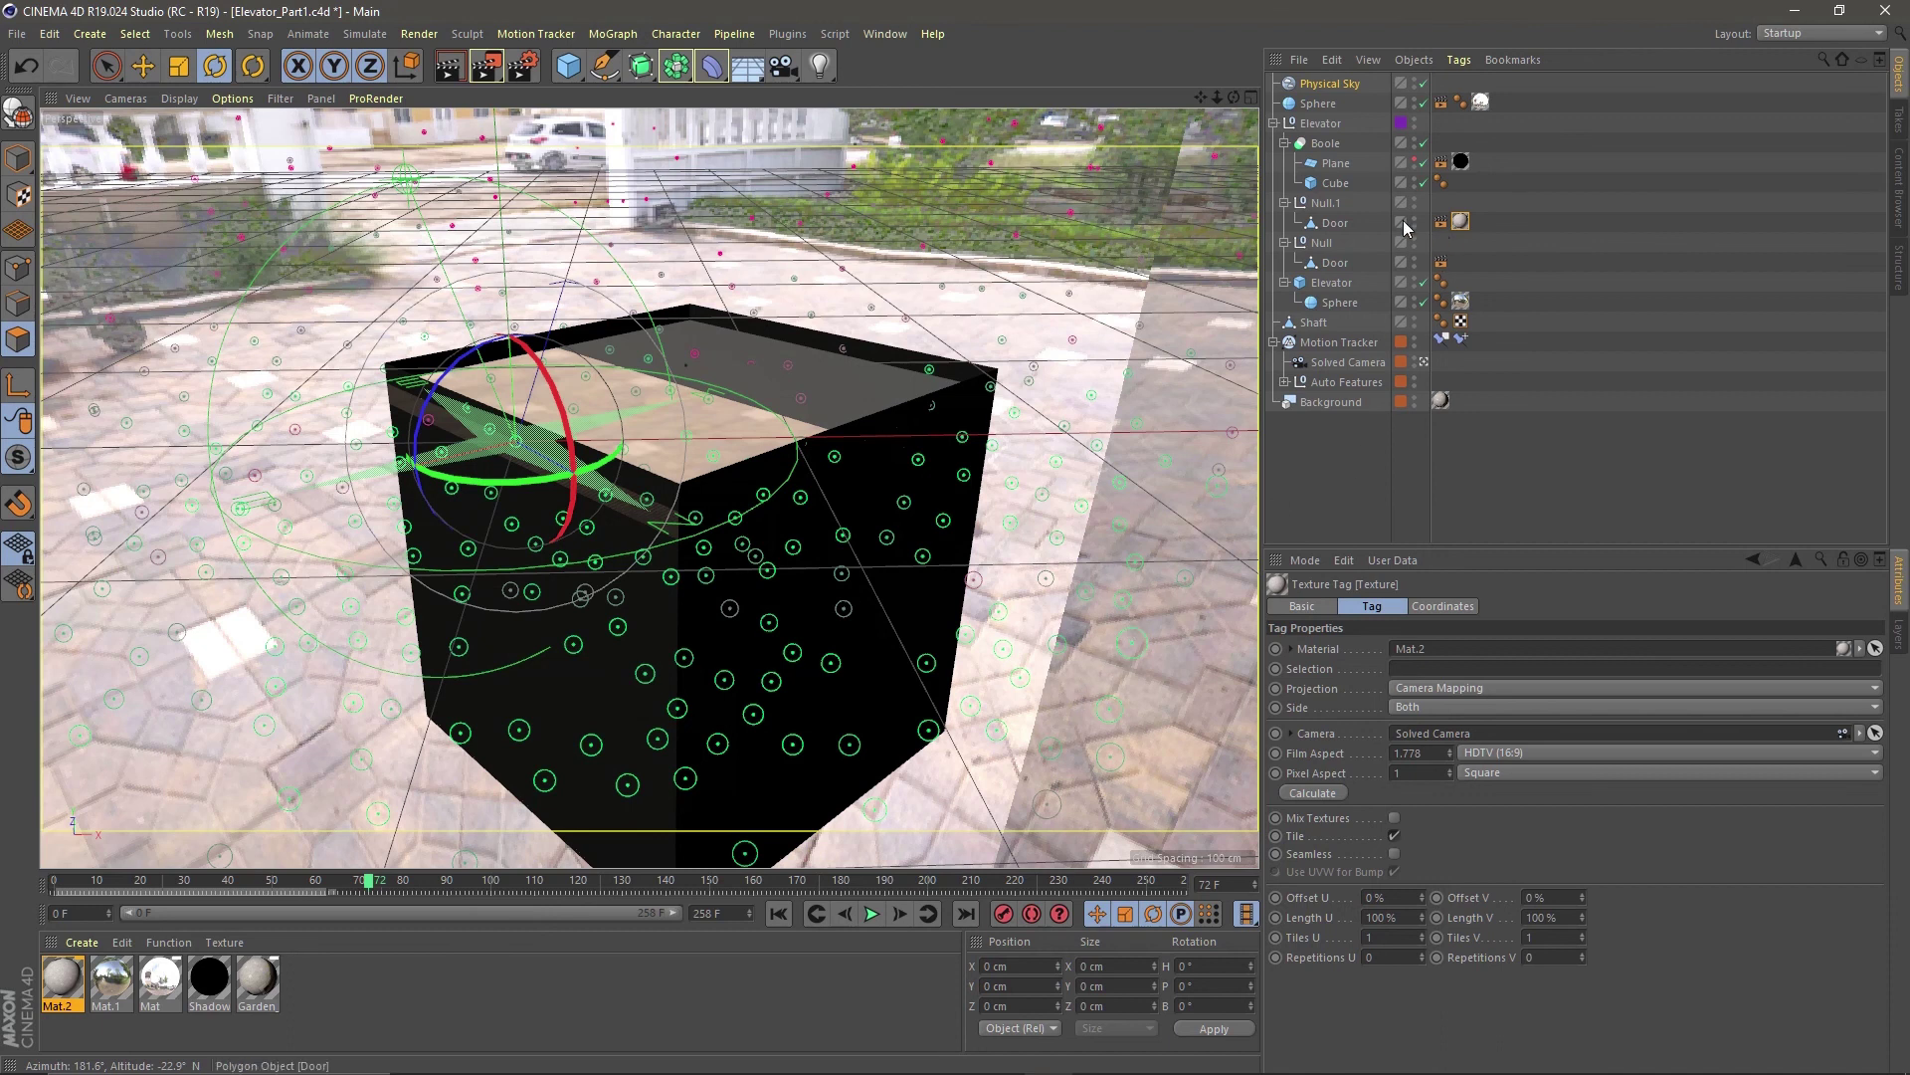
left_click(1335, 223)
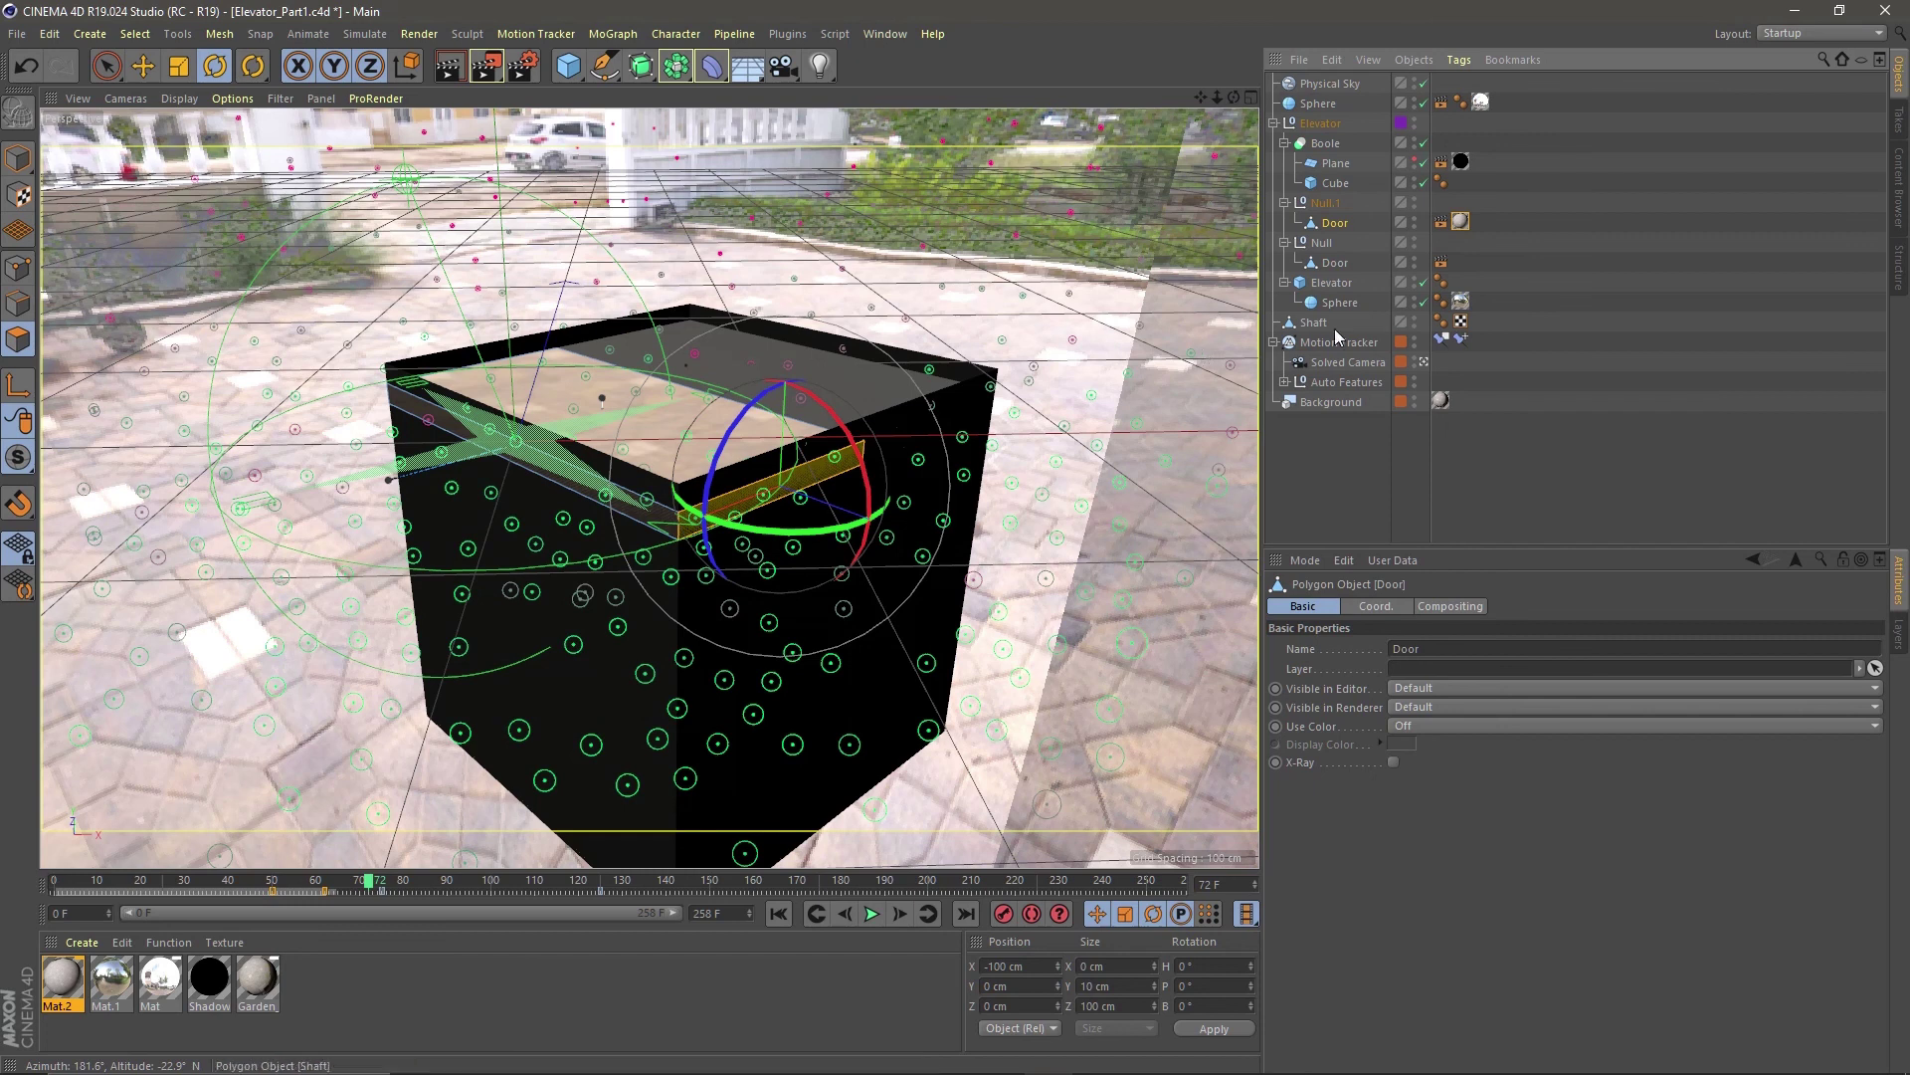
right_click(1460, 223)
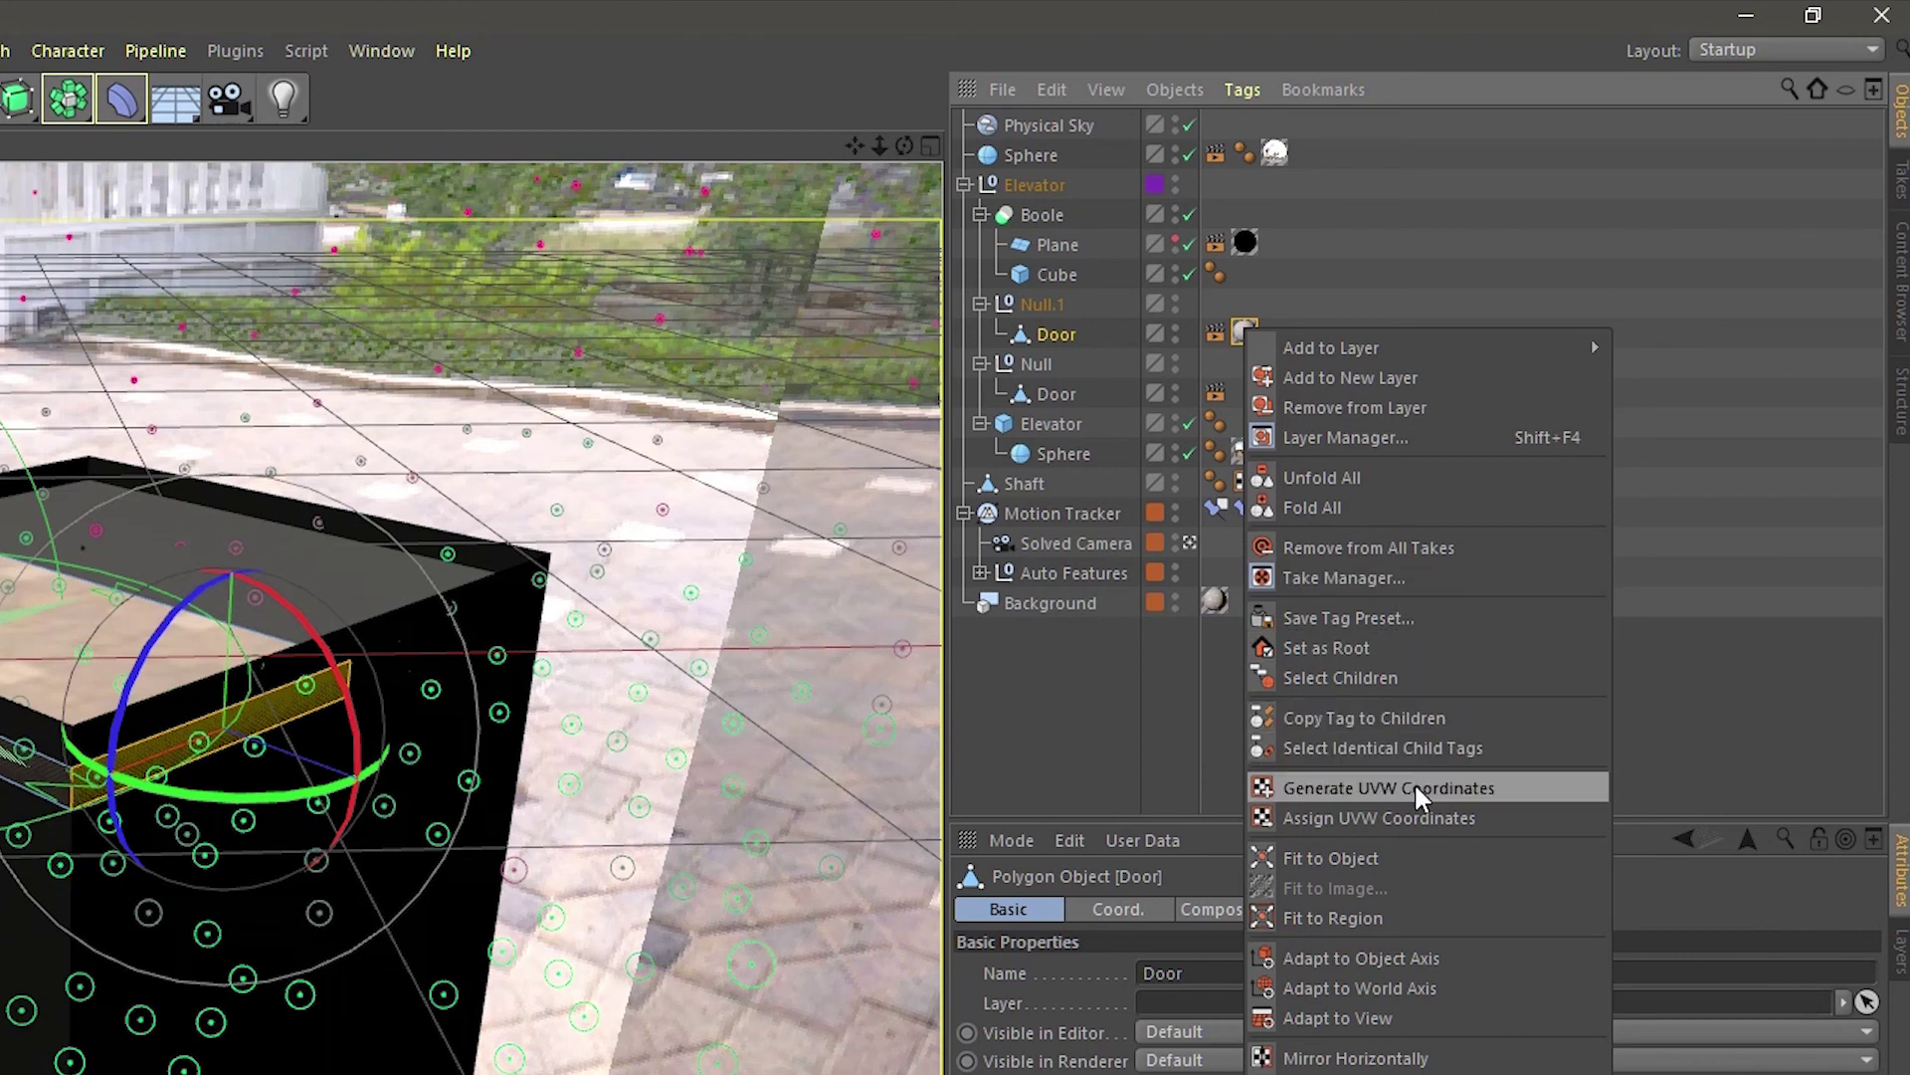
left_click(1413, 786)
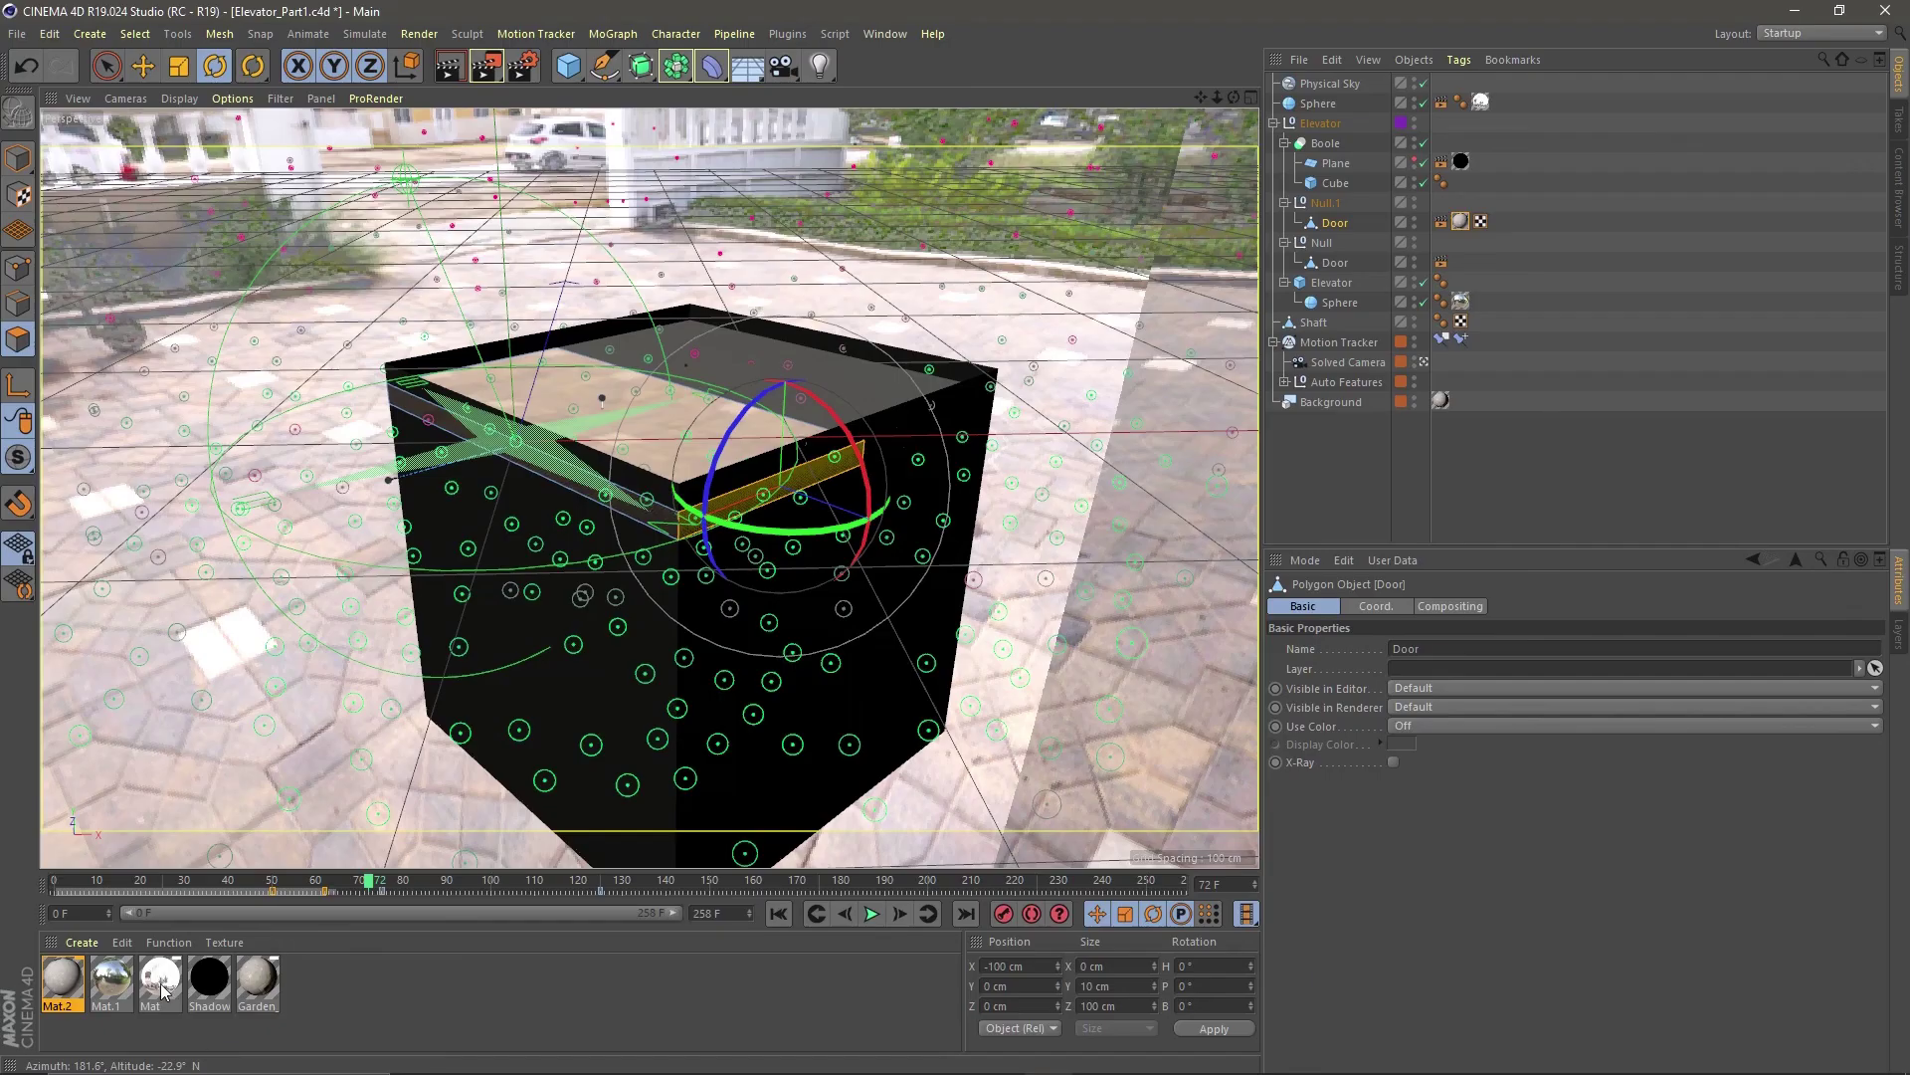
- Darken the HDRI material Mat by setting its Luminance brightness to 0 % and its mix strength to 25 %
double_click(165, 985)
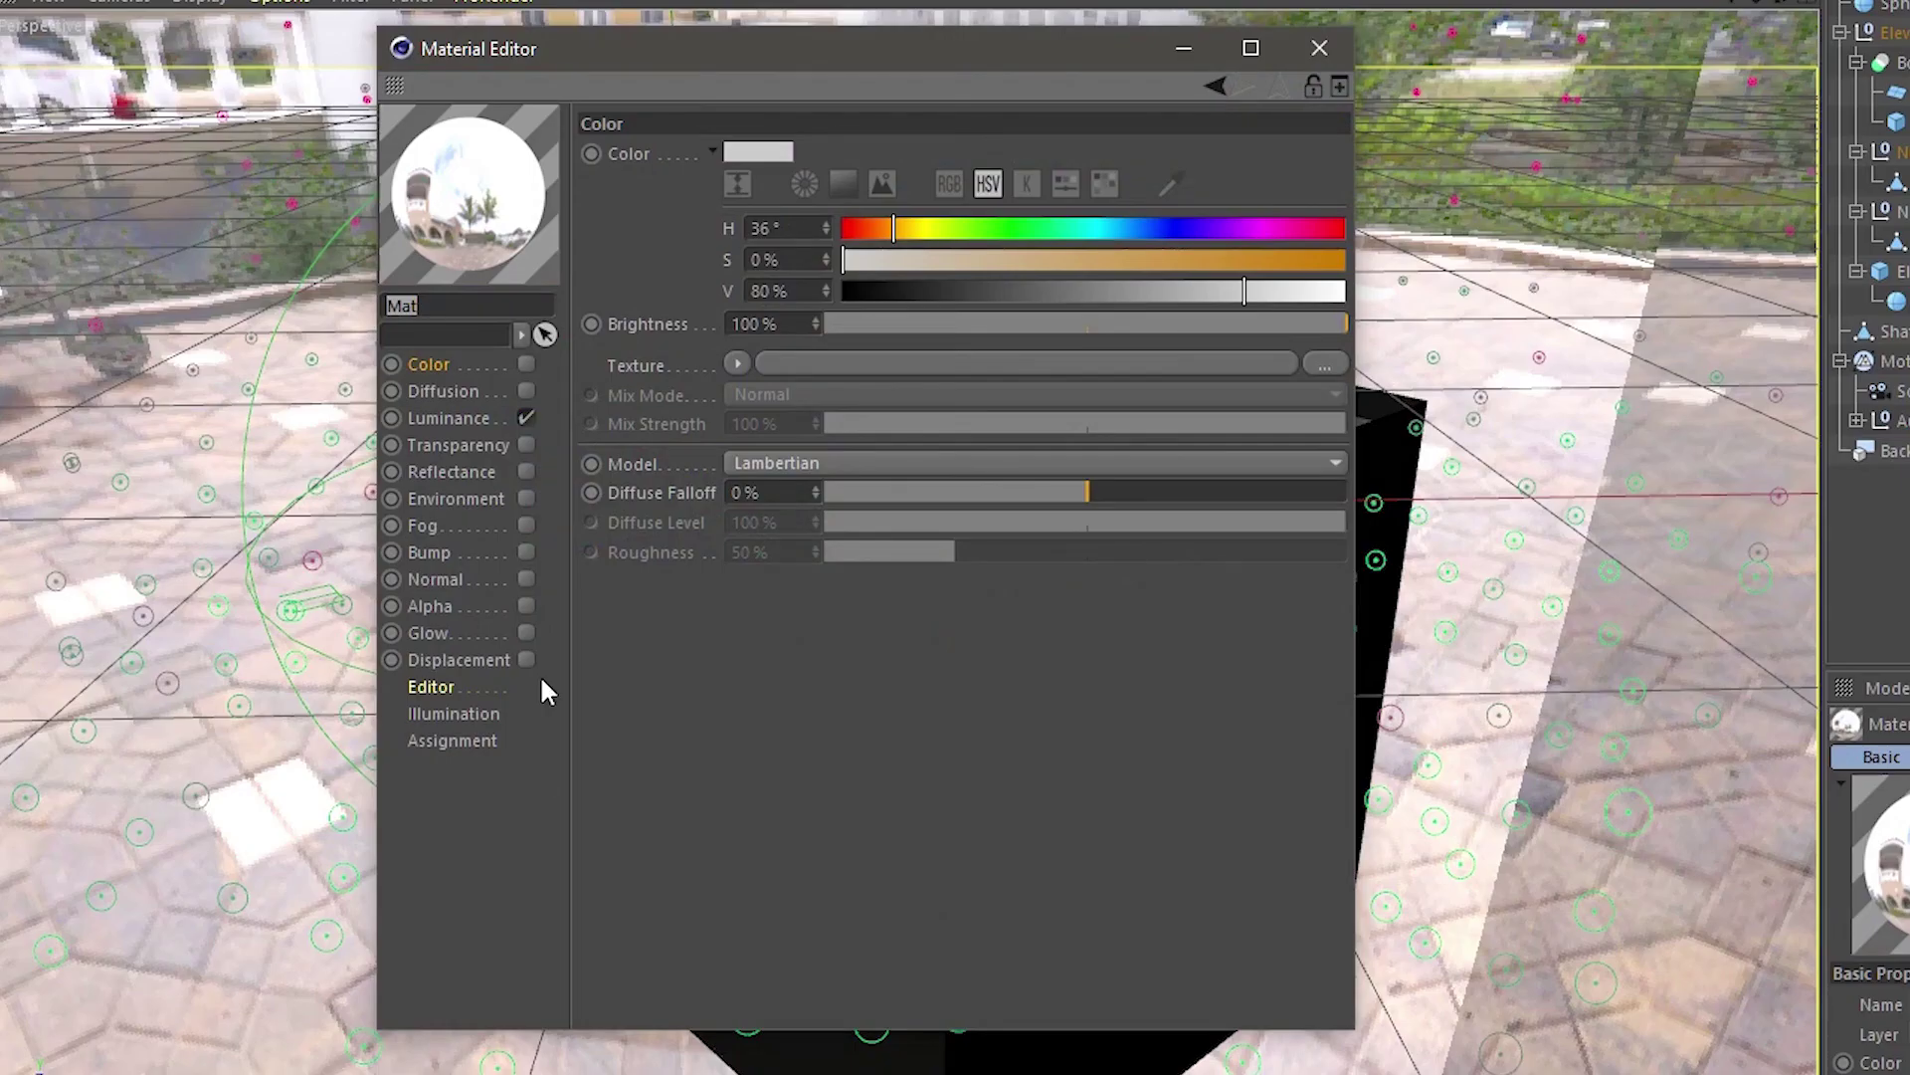
left_click(524, 418)
left_click(454, 419)
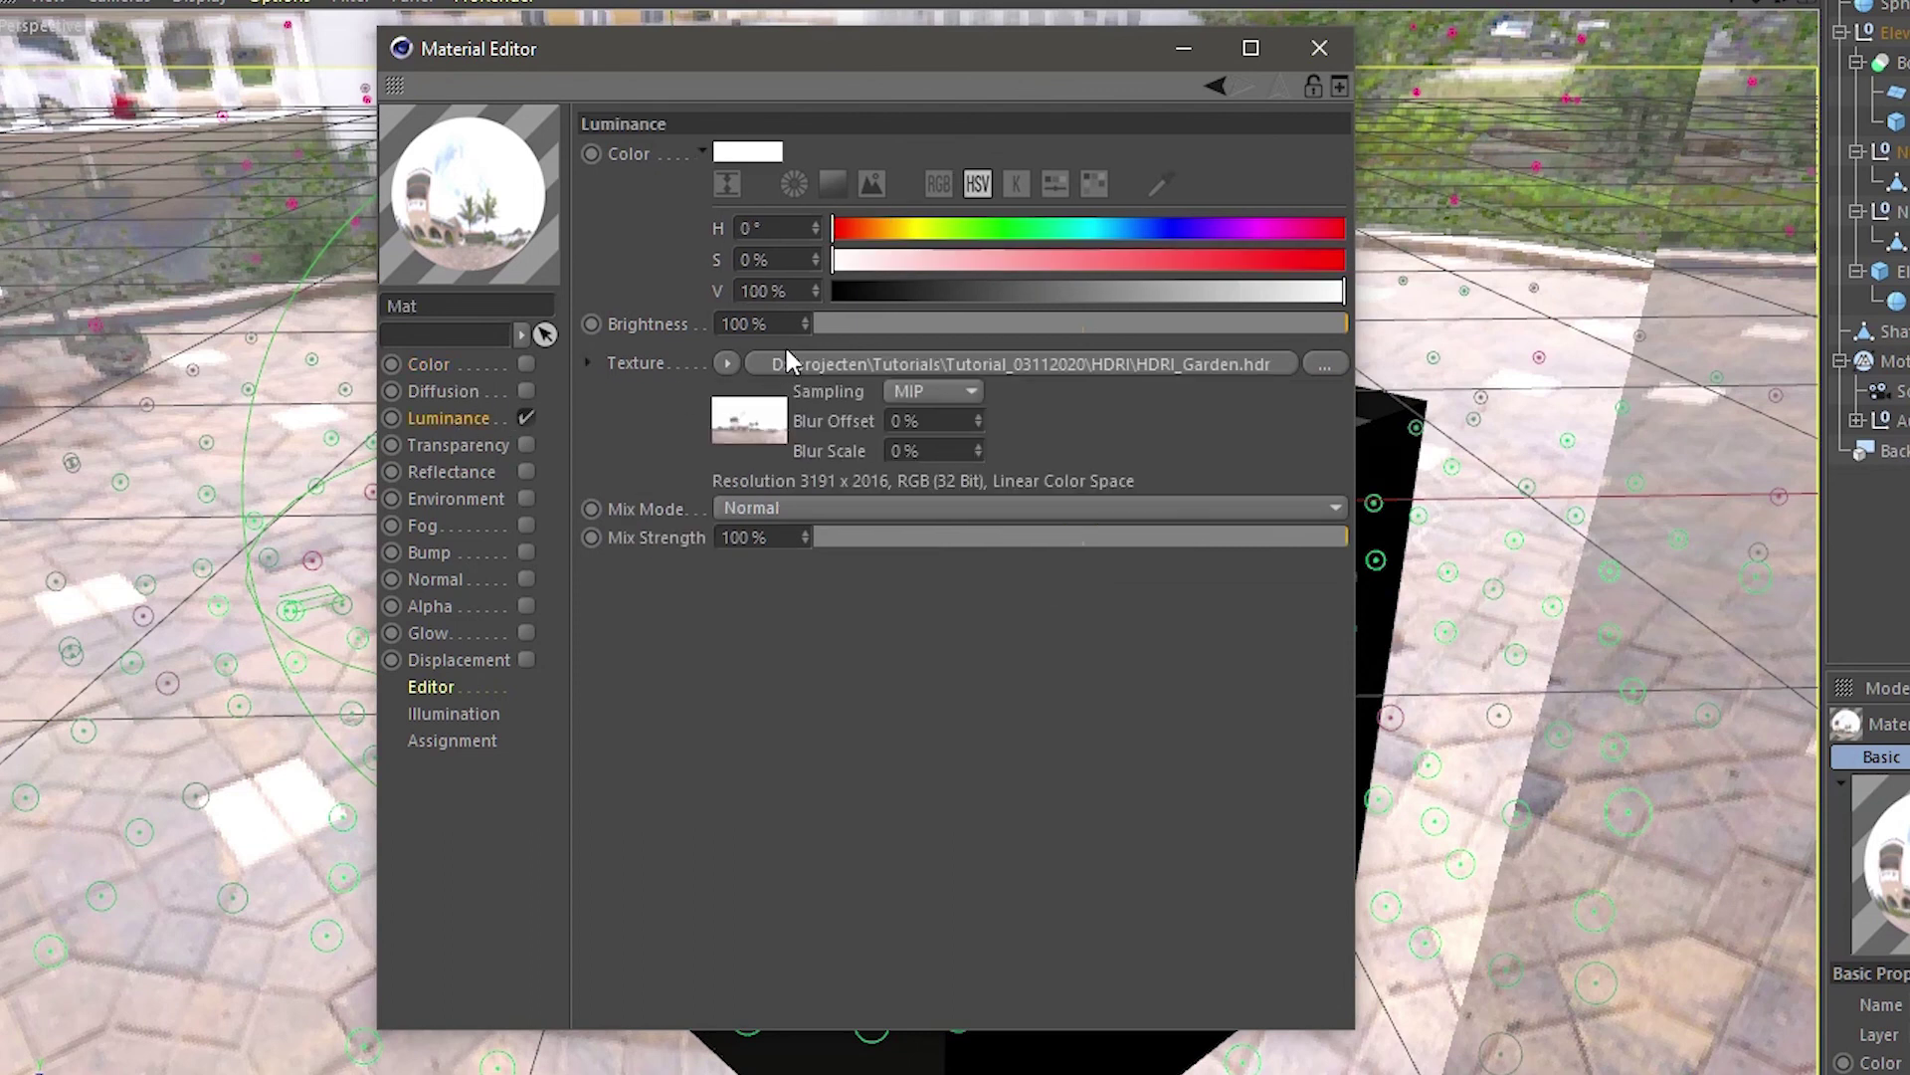
left_click_drag(820, 324, 784, 326)
left_click_drag(938, 542, 1029, 552)
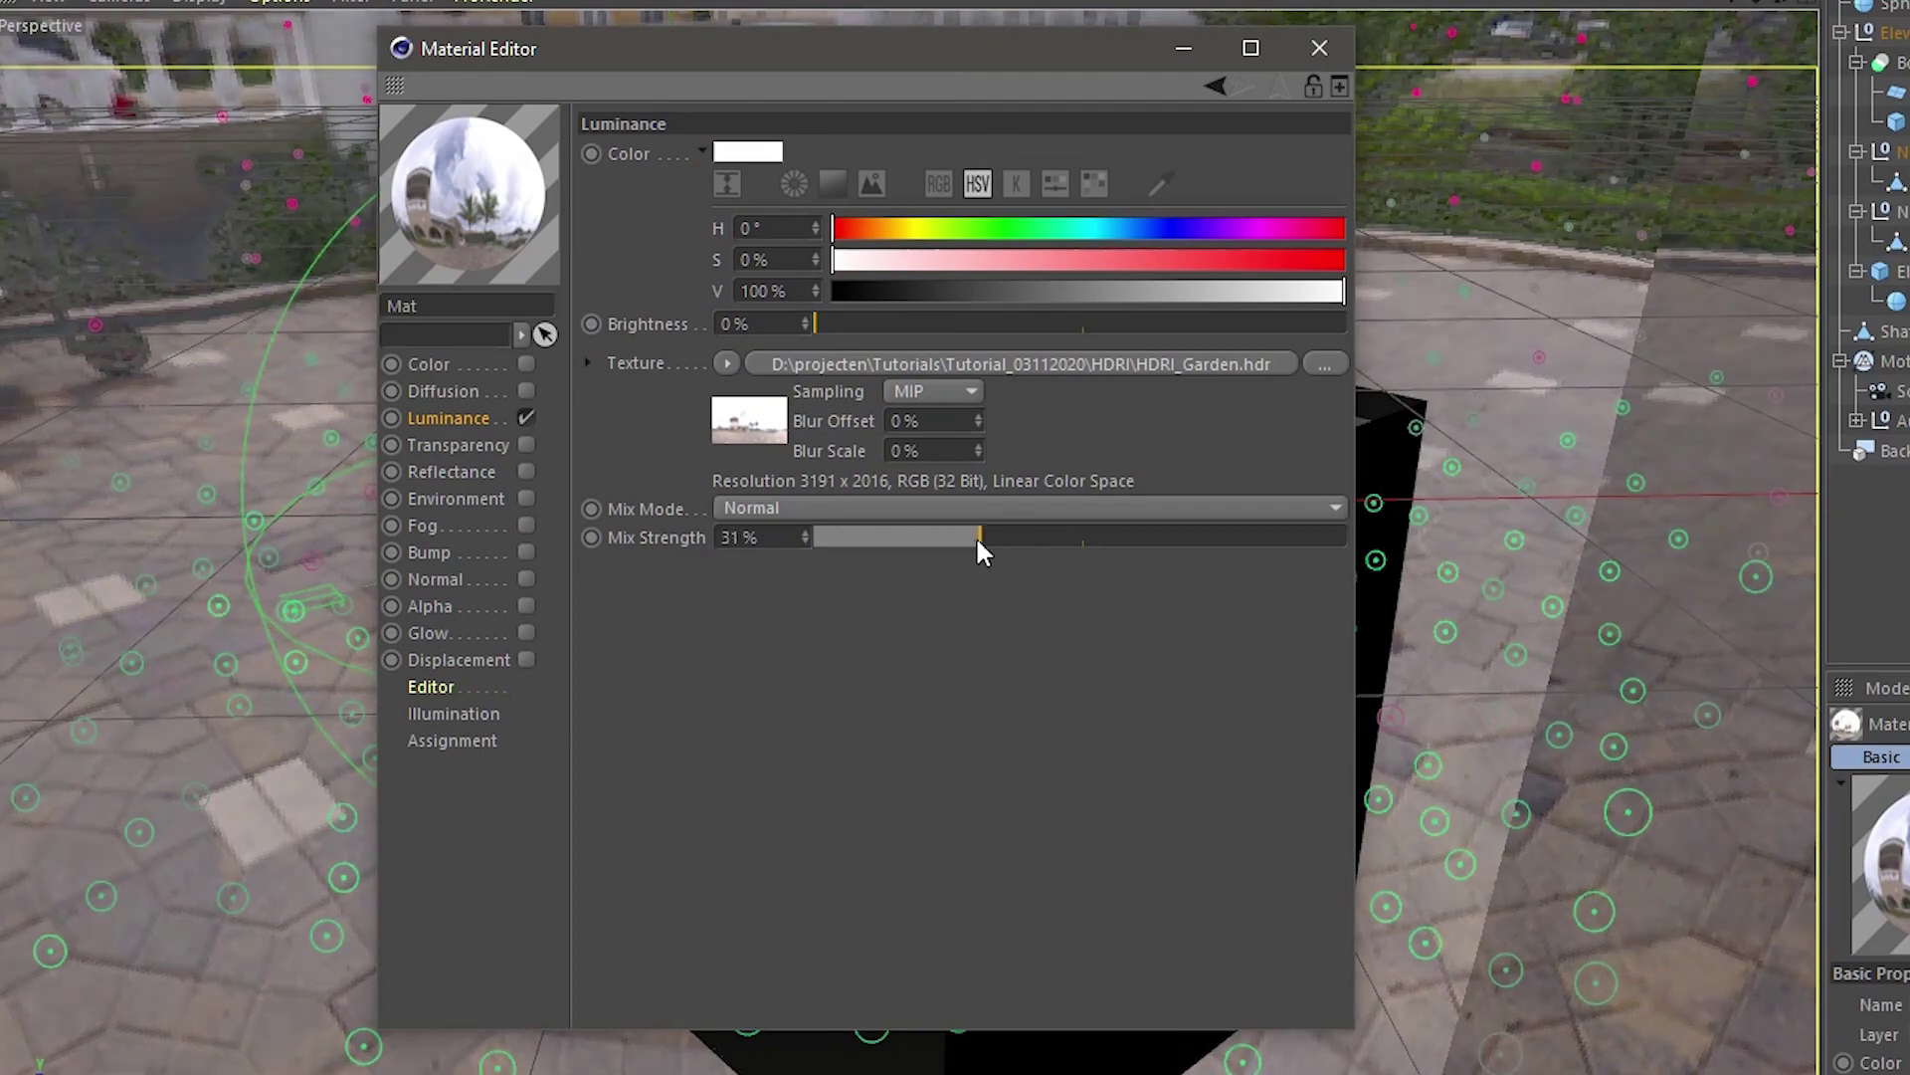
left_click_drag(976, 541, 946, 541)
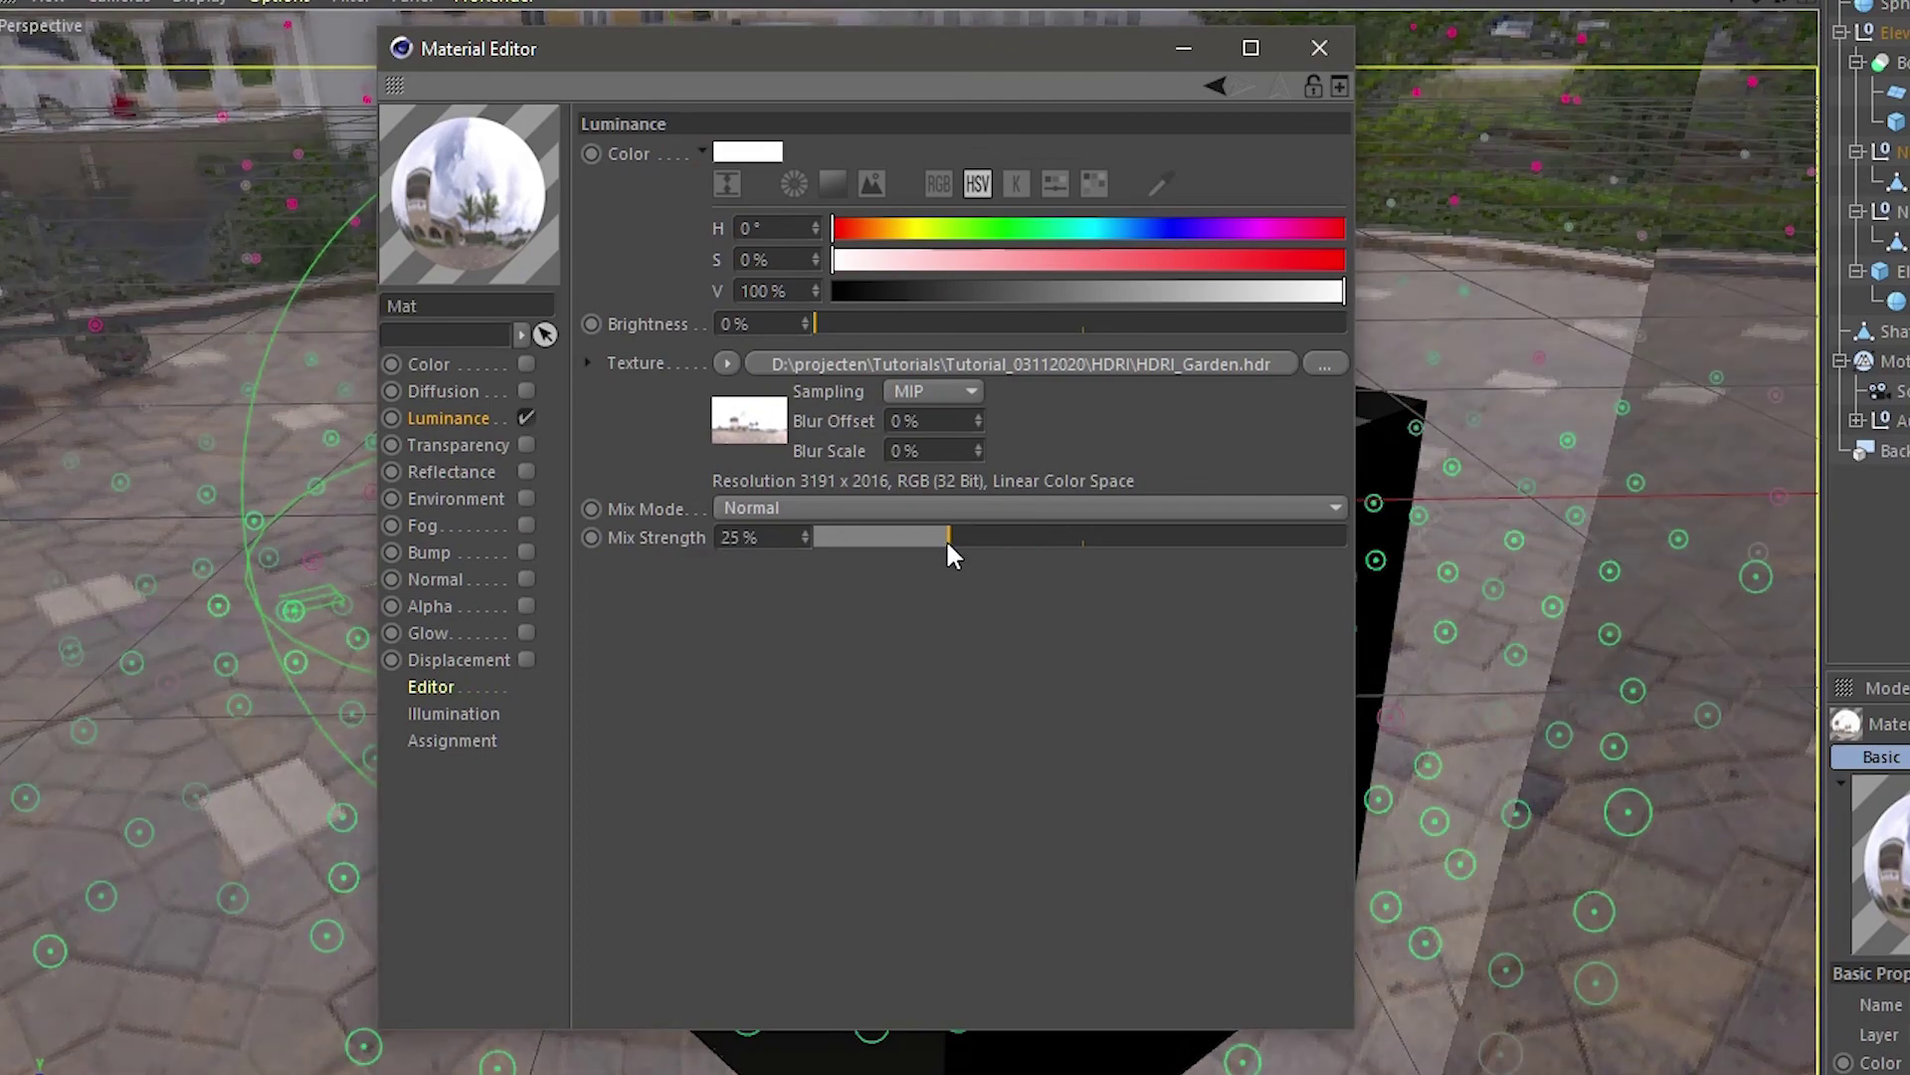